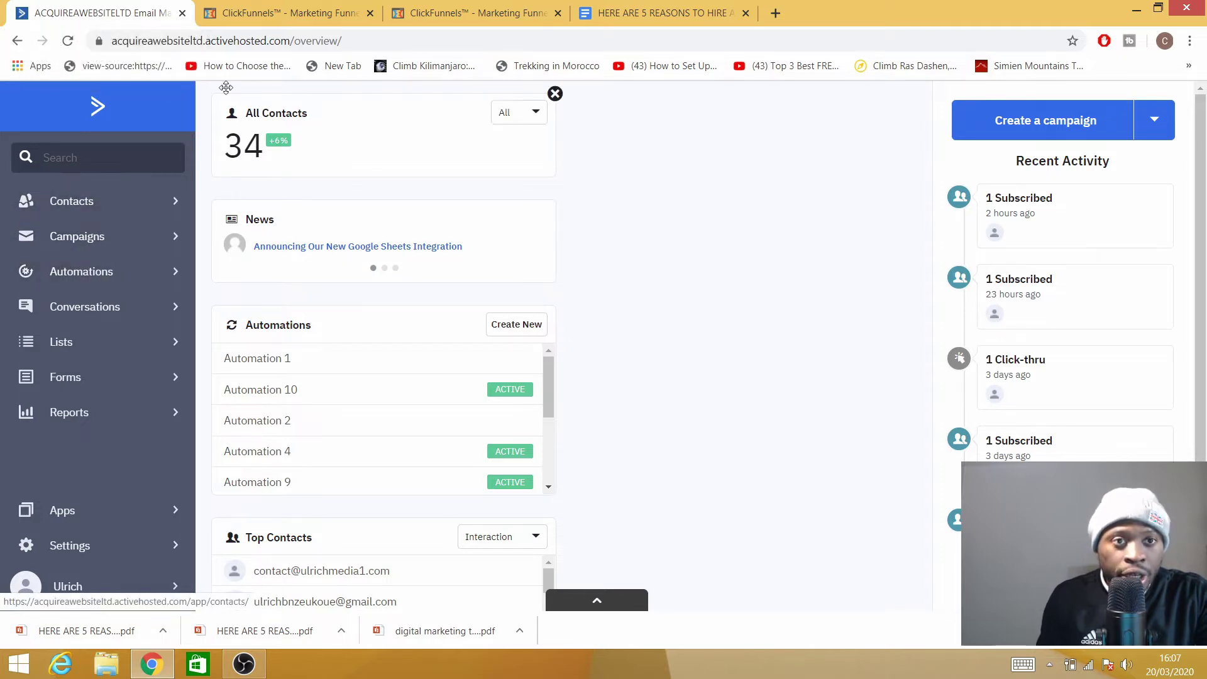
Compare the ClickFunnels opt-in page overview with the marketing agency document.
{"action": "left_click", "coordinate": [296, 12]}
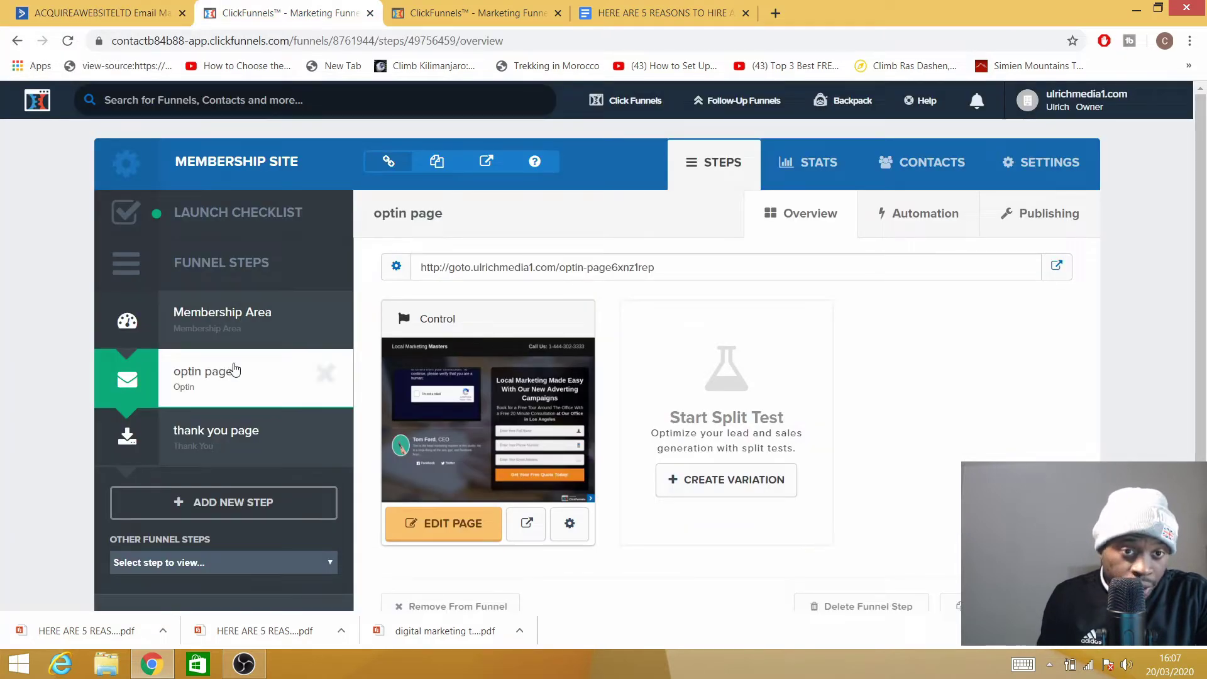
{"action": "left_click", "coordinate": [650, 14]}
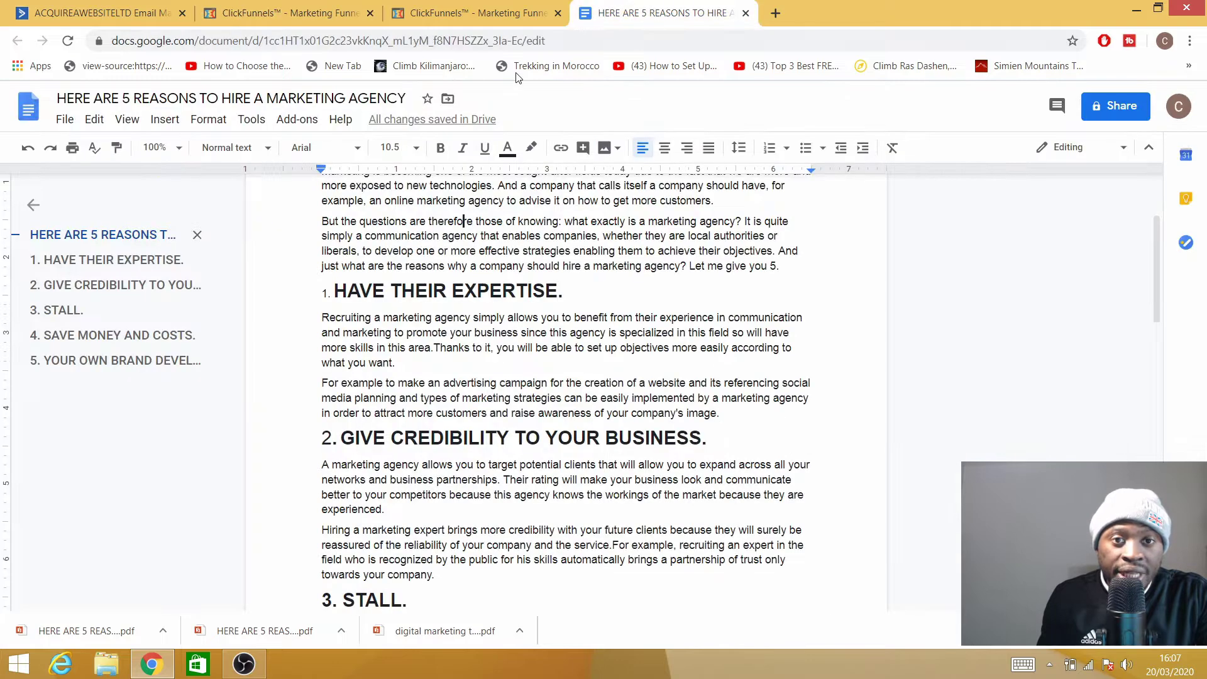
{"action": "left_click", "coordinate": [281, 10]}
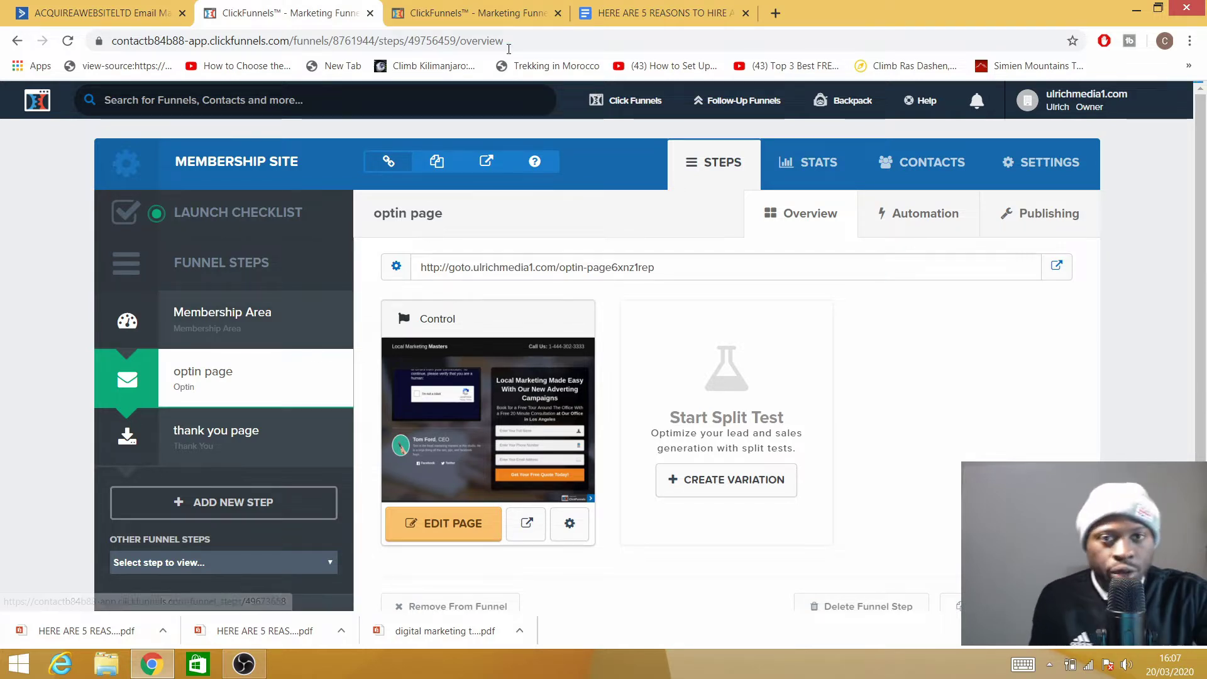
Scroll the marketing agency document back to its title, then return to the ClickFunnels funnels list.
{"action": "left_click", "coordinate": [446, 14]}
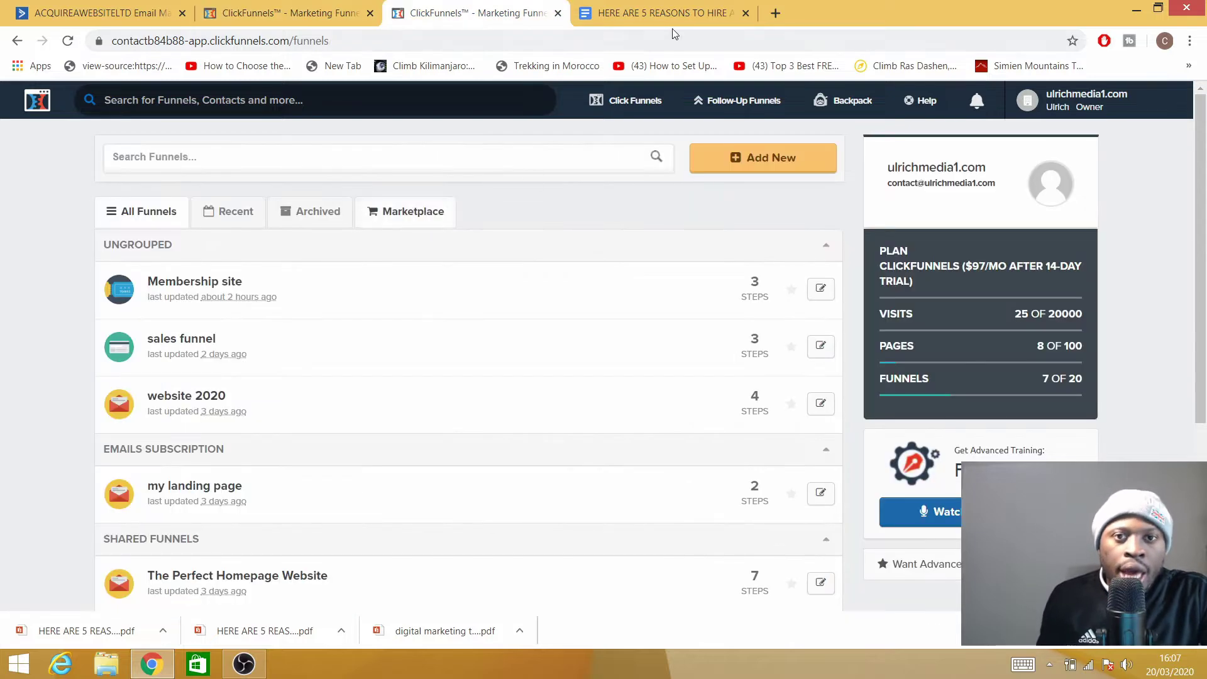
{"action": "left_click", "coordinate": [658, 14]}
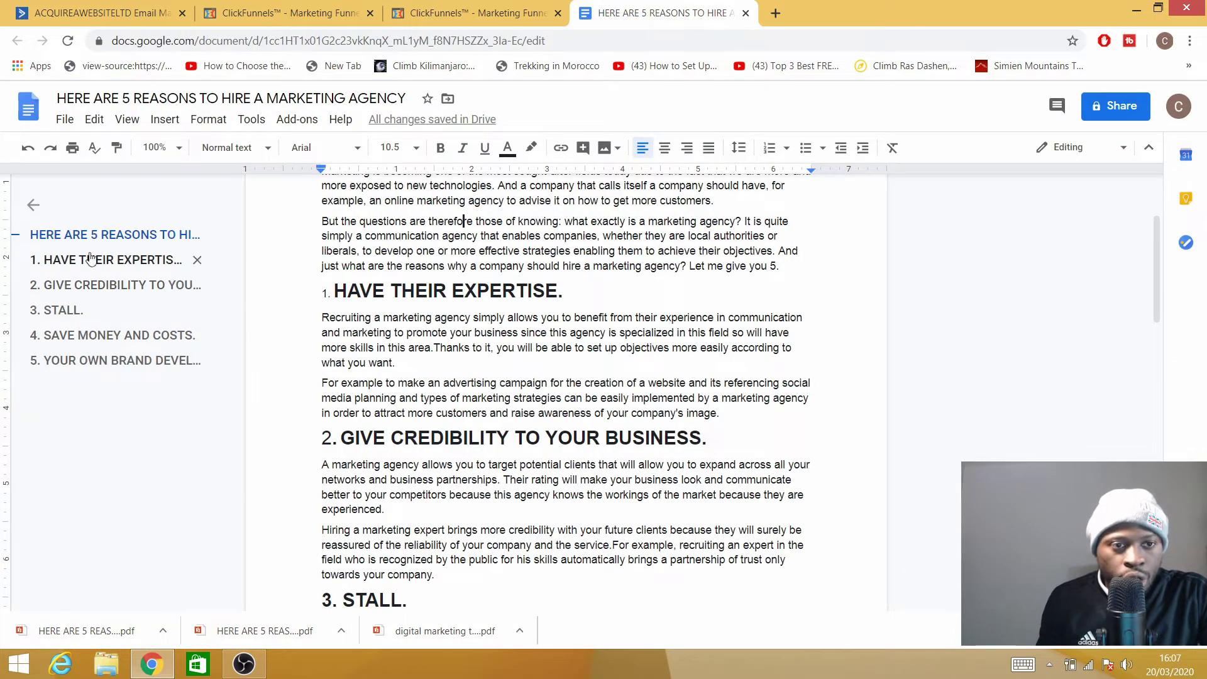
{"action": "scroll", "coordinate": [562, 322], "scroll_direction": "up", "scroll_amount": 3}
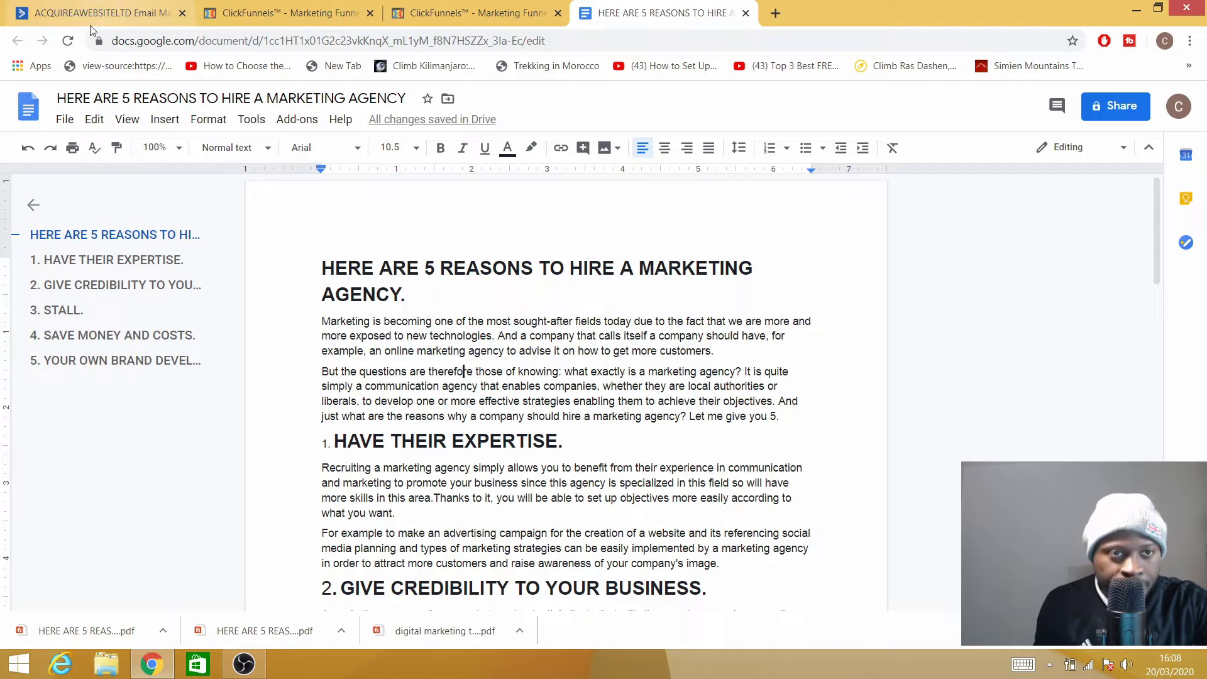
{"action": "left_click", "coordinate": [315, 22]}
{"action": "left_click", "coordinate": [478, 14]}
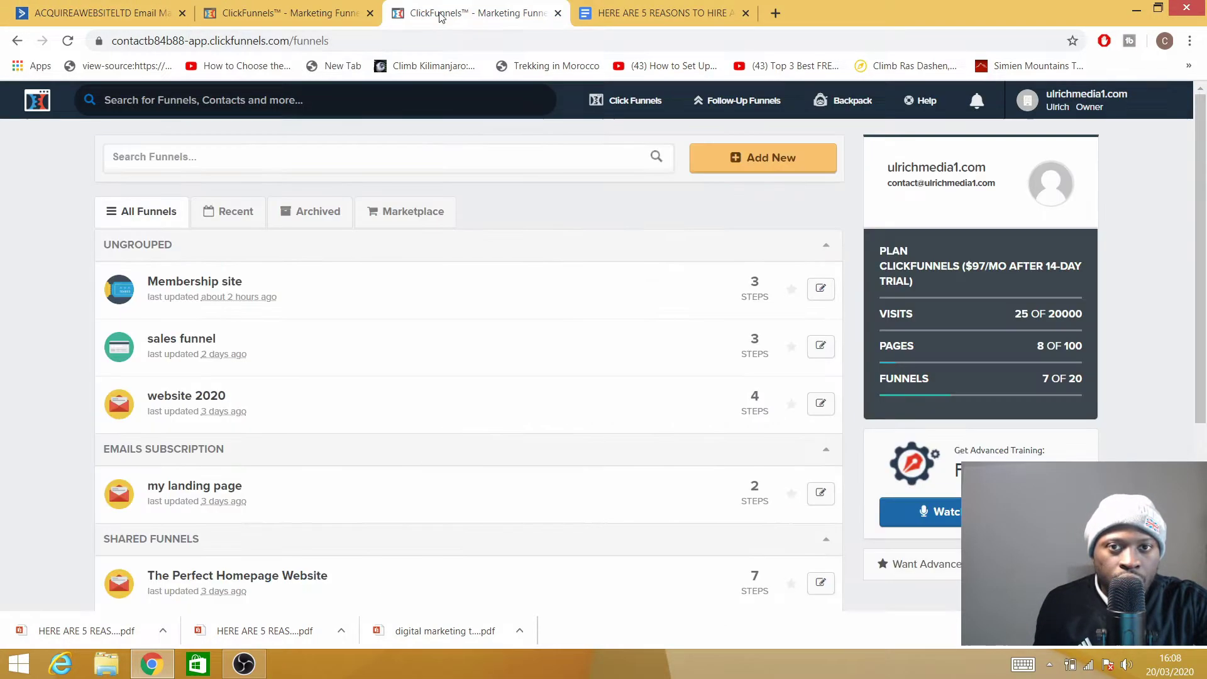
Check the available File > Download formats for the marketing agency document.
{"action": "left_click", "coordinate": [673, 18]}
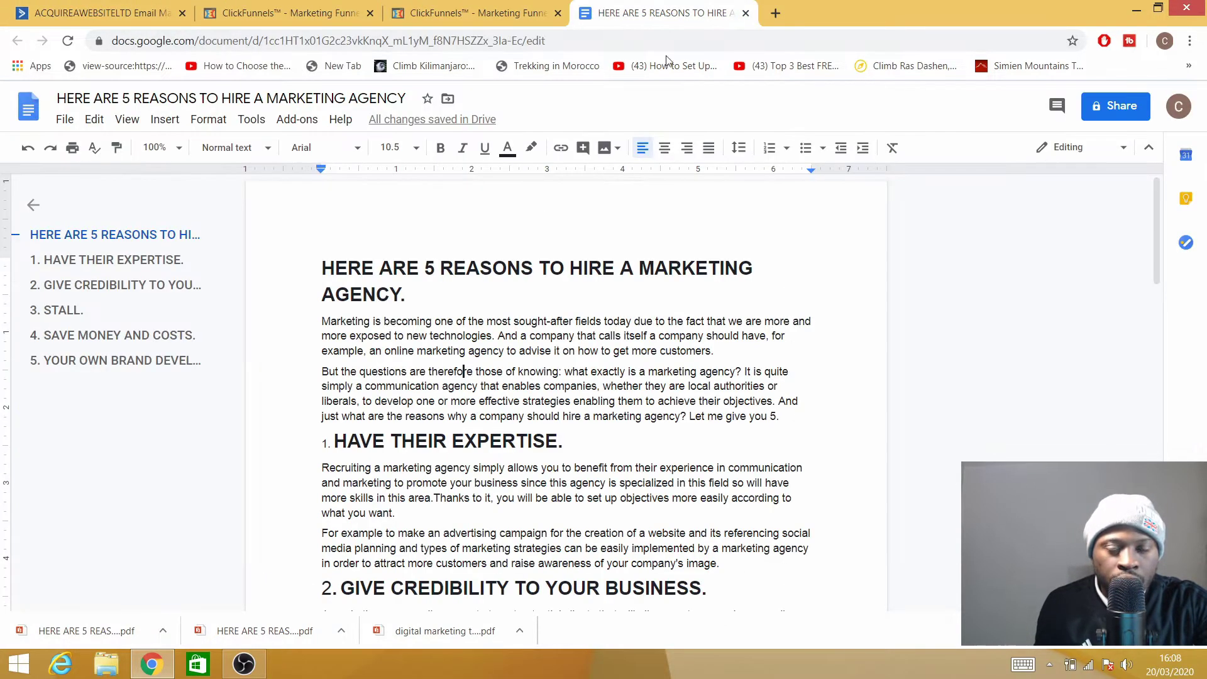
{"action": "left_click", "coordinate": [66, 126]}
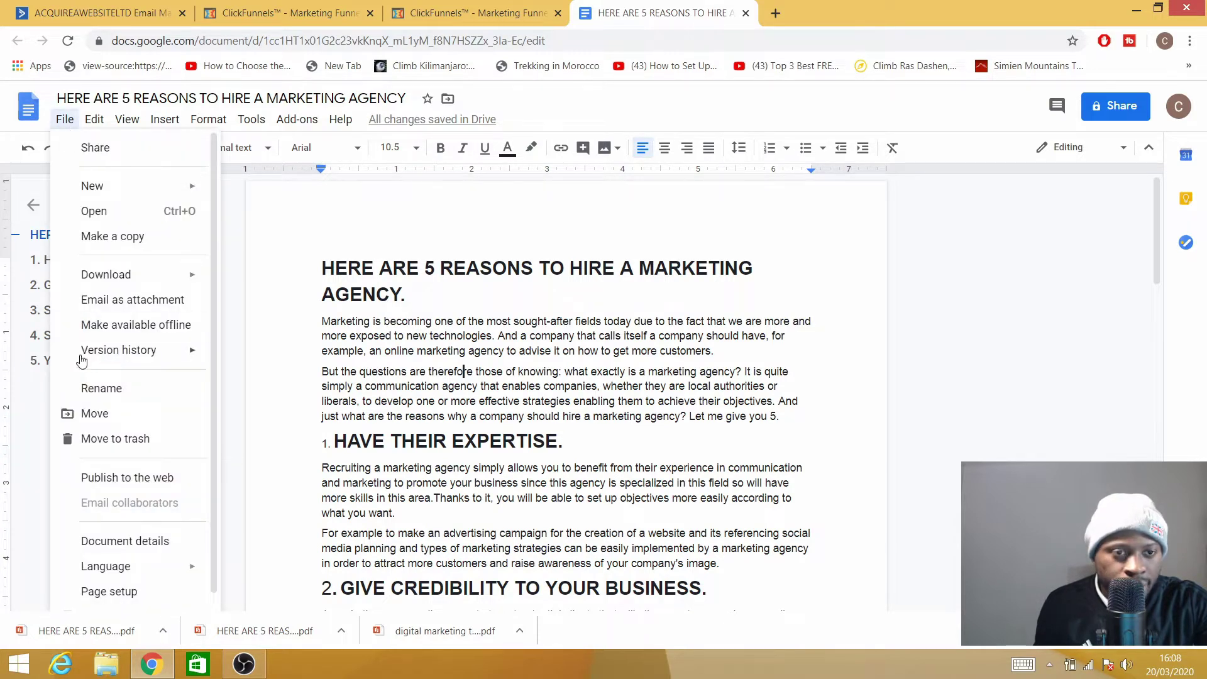
{"action": "mouse_move", "coordinate": [163, 283]}
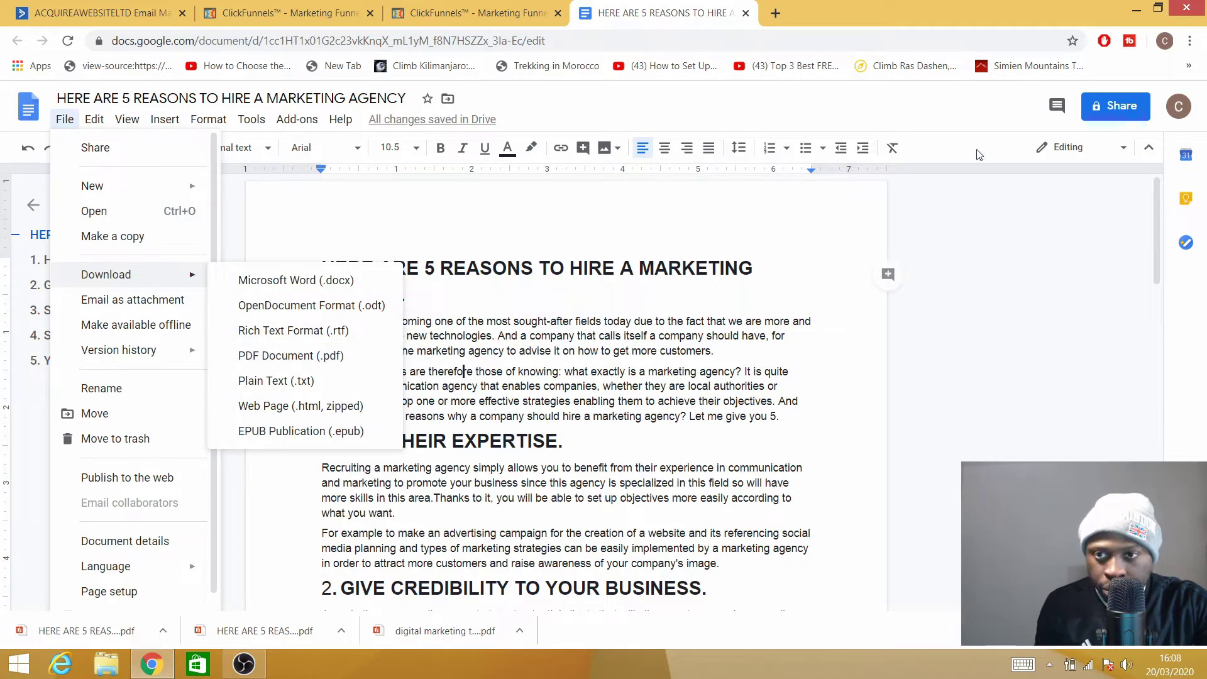
Minimize Chrome and restore it from the taskbar with the Google Docs document in front.
{"action": "left_click", "coordinate": [1129, 8]}
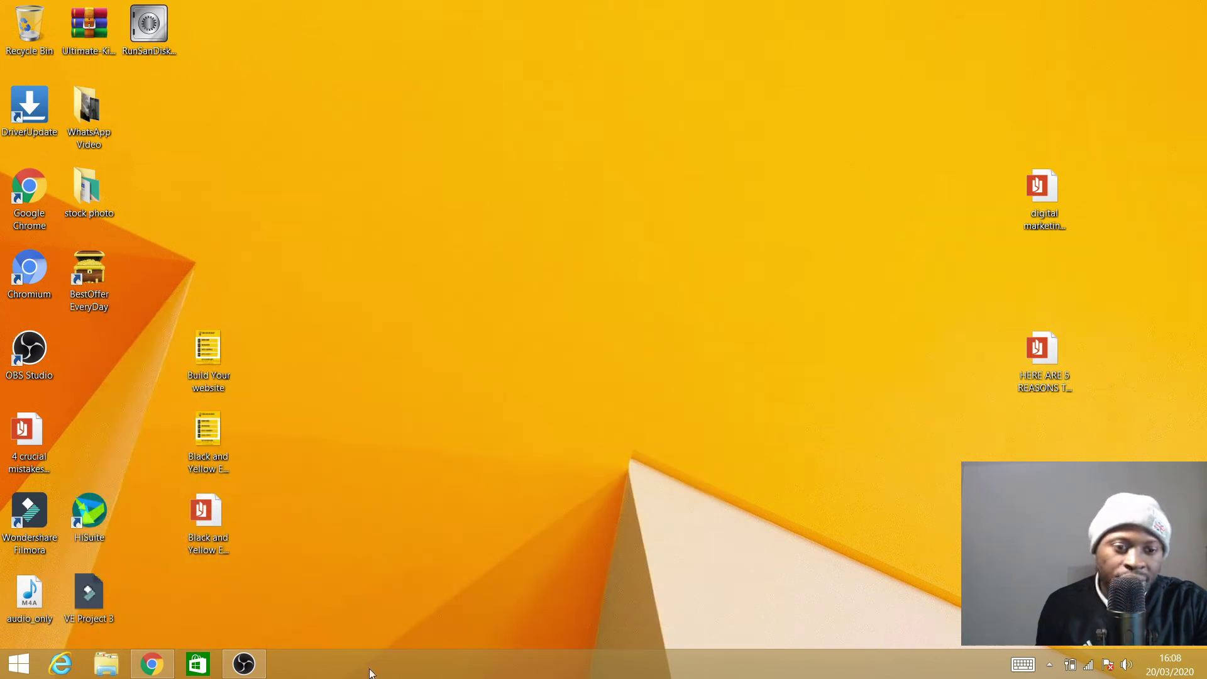
{"action": "mouse_move", "coordinate": [152, 663]}
{"action": "left_click", "coordinate": [140, 583]}
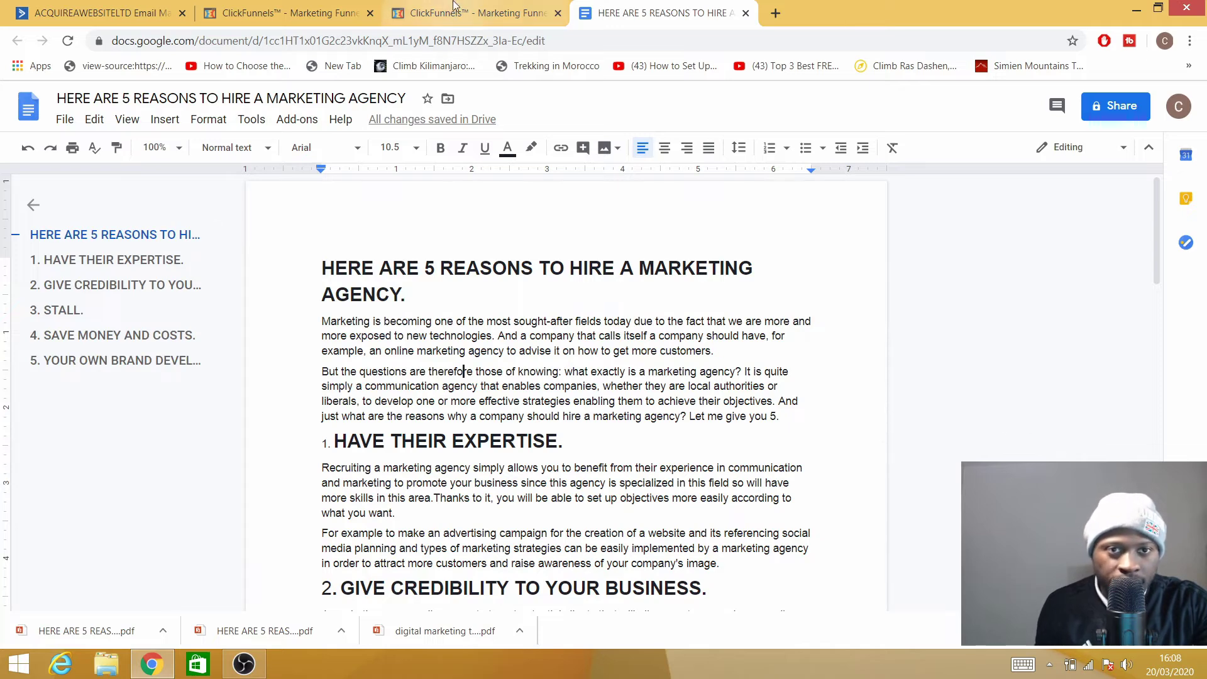
Go to ClickFunnels Account Settings > Digital Assets, listing the three uploaded PDFs.
{"action": "left_click", "coordinate": [465, 12]}
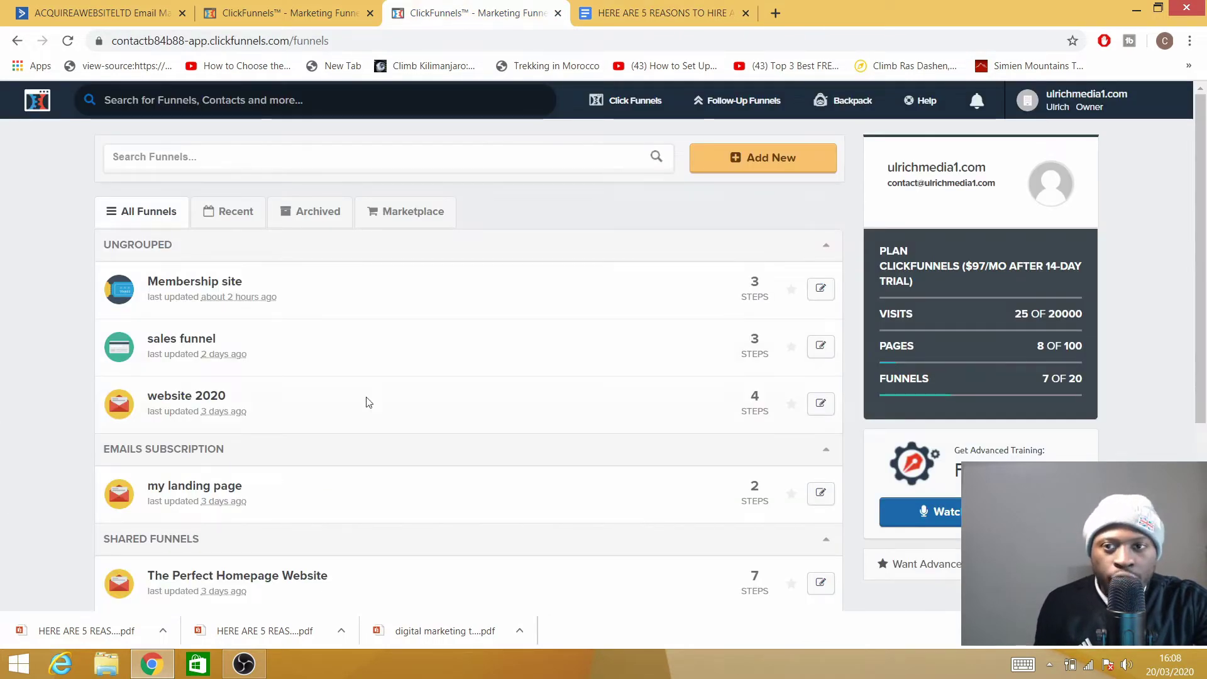
{"action": "mouse_move", "coordinate": [1092, 118]}
{"action": "left_click", "coordinate": [1069, 136]}
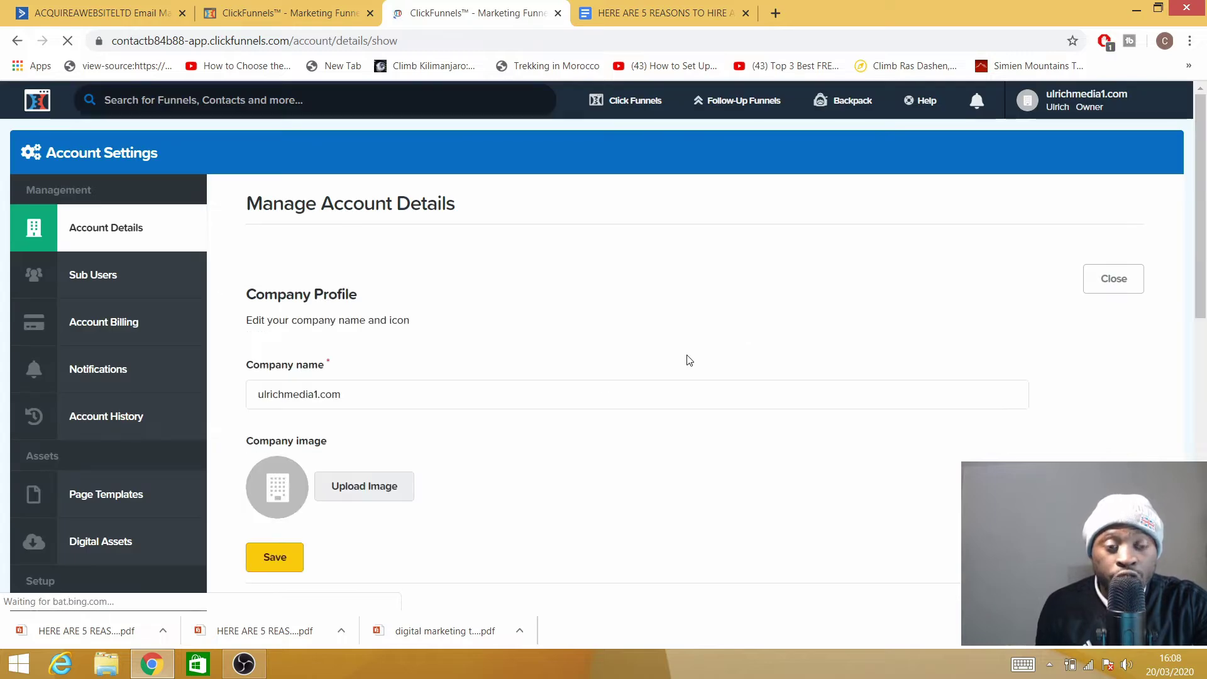
{"action": "scroll", "coordinate": [54, 399], "scroll_direction": "down", "scroll_amount": 4}
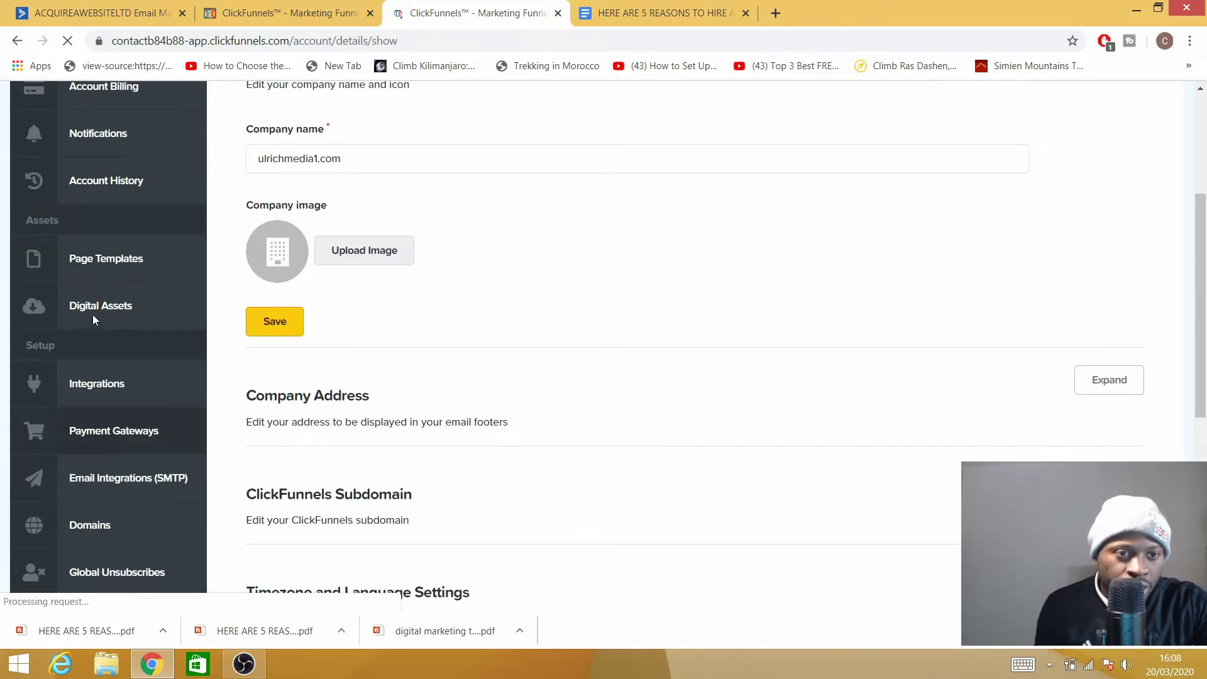
{"action": "left_click", "coordinate": [84, 316]}
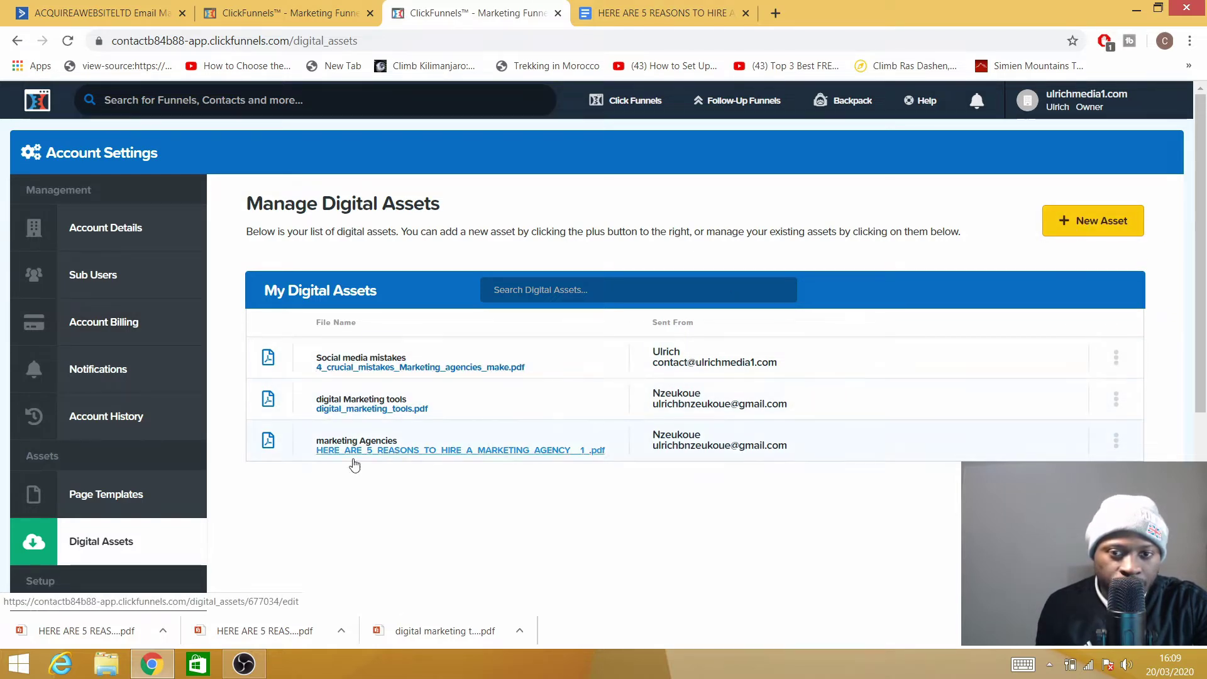
Start a New Asset in ClickFunnels, look over its blank form, then move to the ActiveCampaign dashboard.
{"action": "left_click", "coordinate": [1094, 241]}
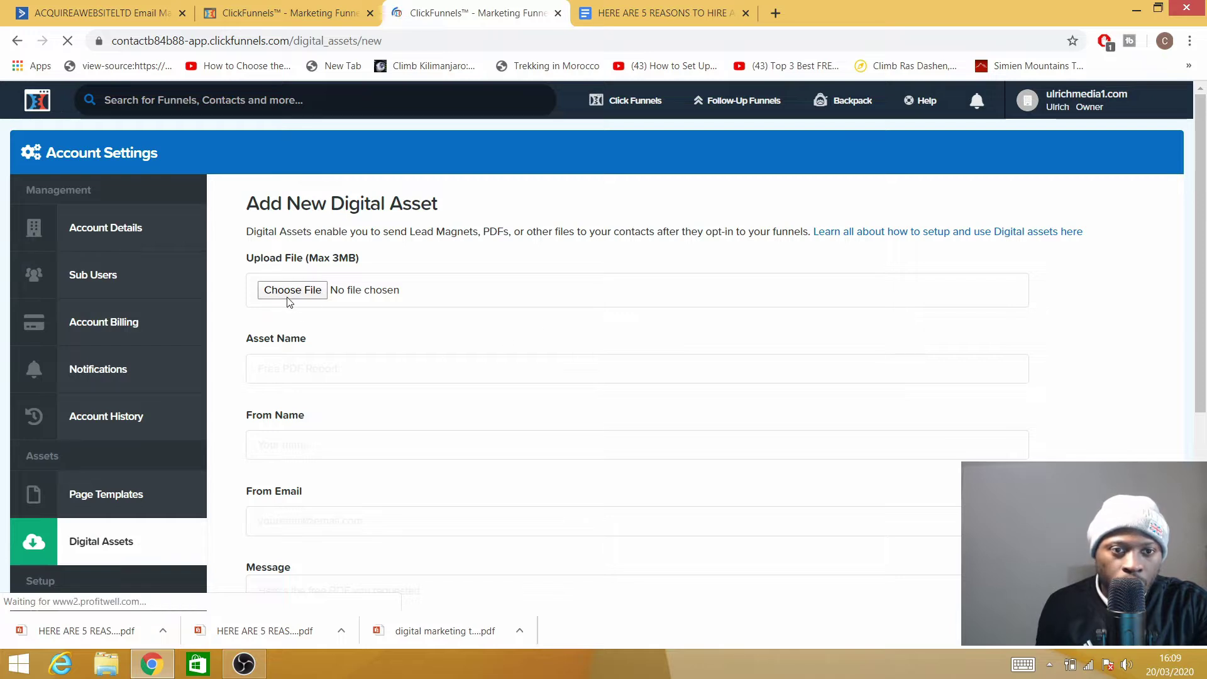
{"action": "scroll", "coordinate": [299, 469], "scroll_direction": "down", "scroll_amount": 4}
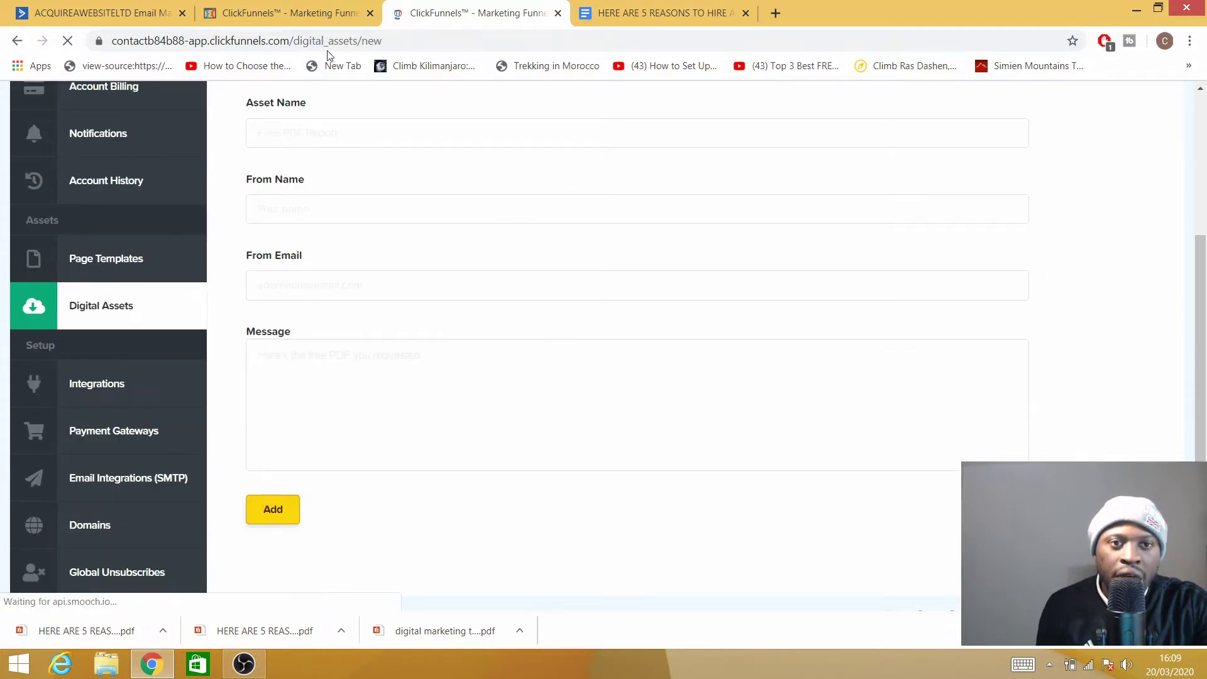
{"action": "left_click", "coordinate": [281, 21]}
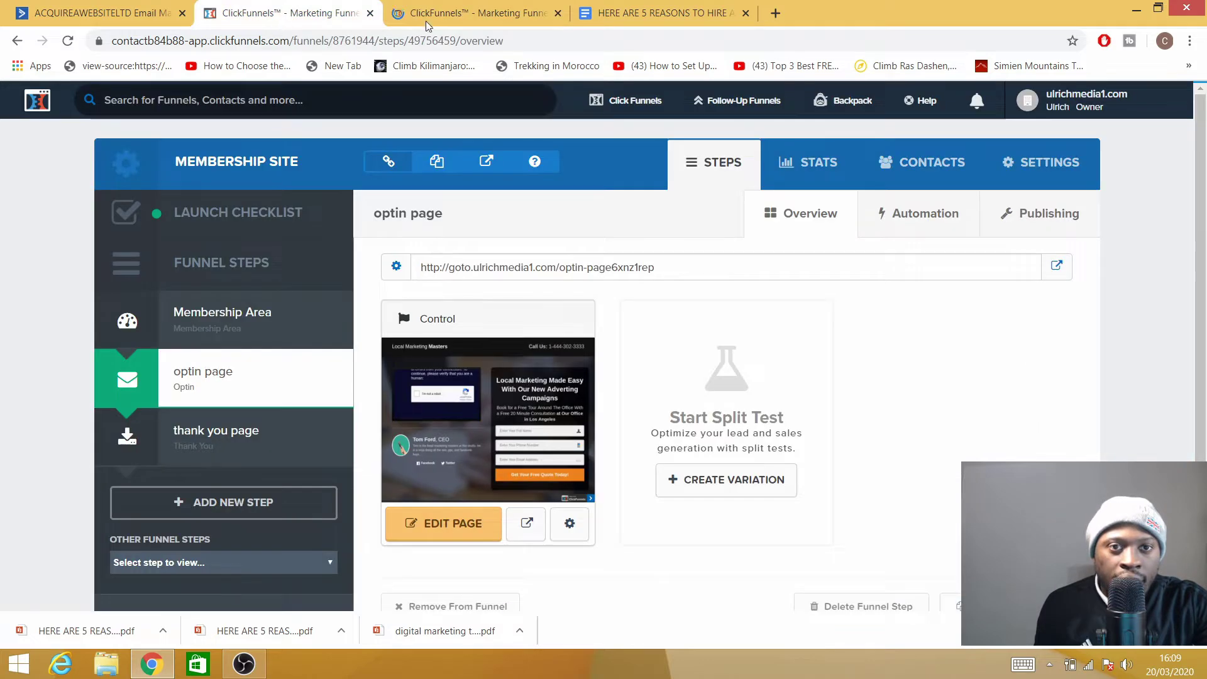
{"action": "left_click", "coordinate": [466, 20]}
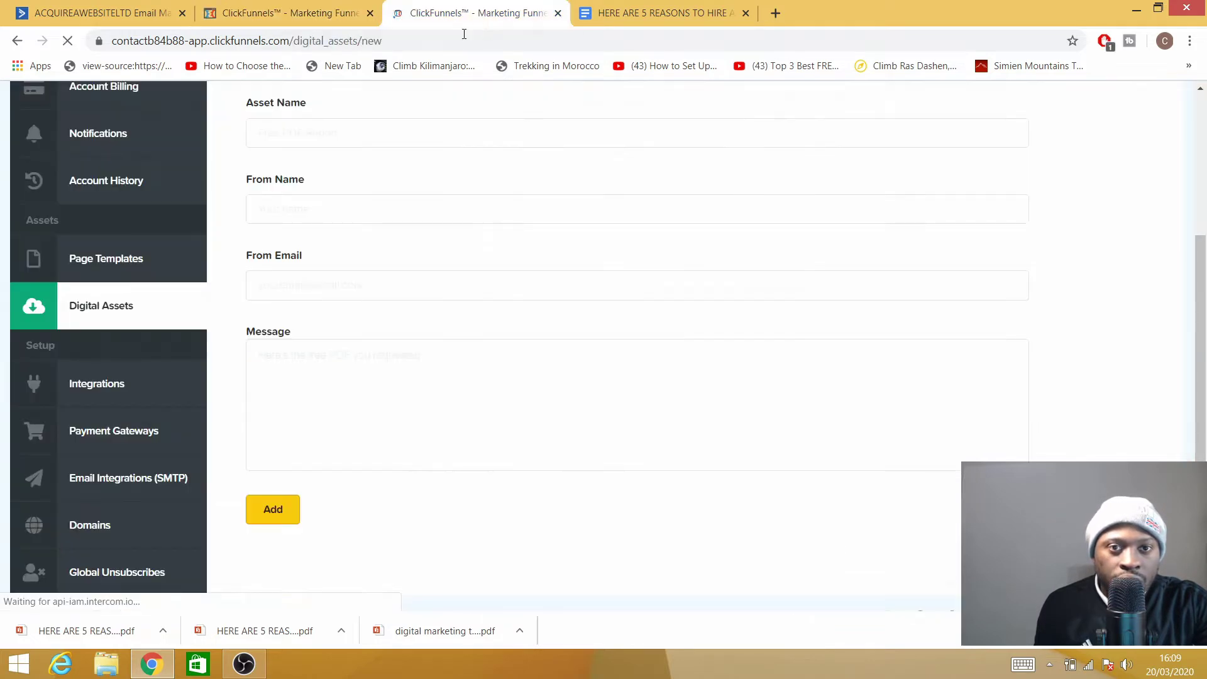
{"action": "left_click", "coordinate": [115, 17]}
{"action": "left_click", "coordinate": [457, 19]}
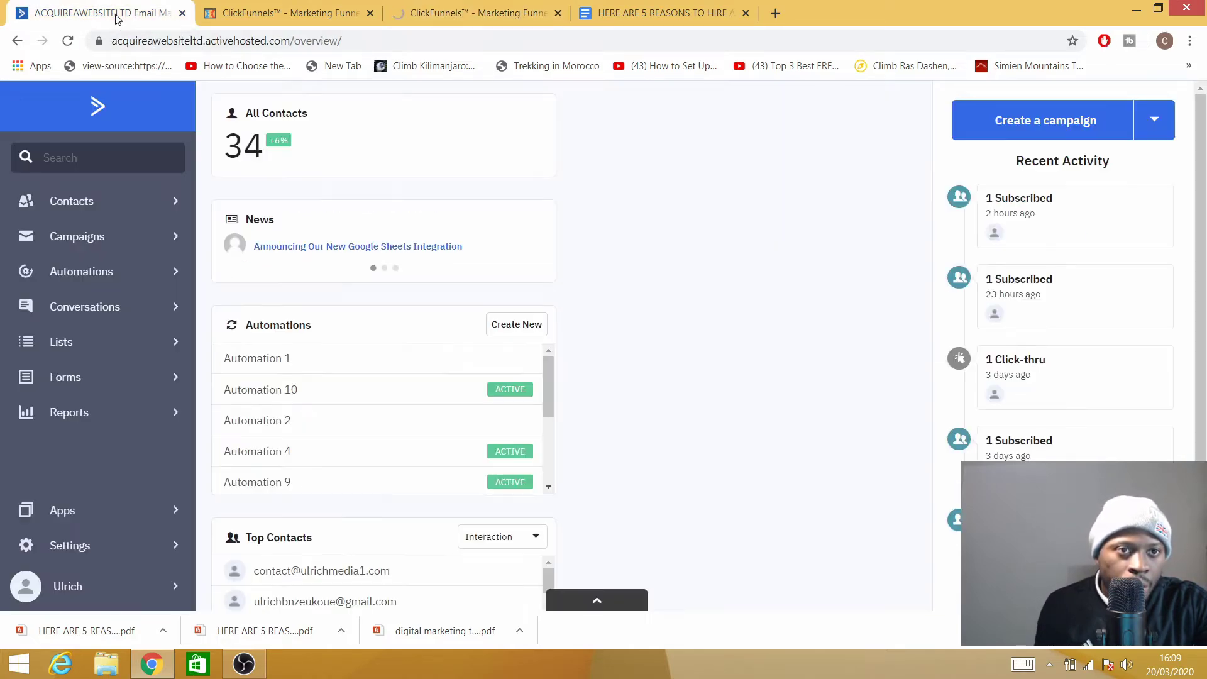
{"action": "left_click", "coordinate": [101, 13]}
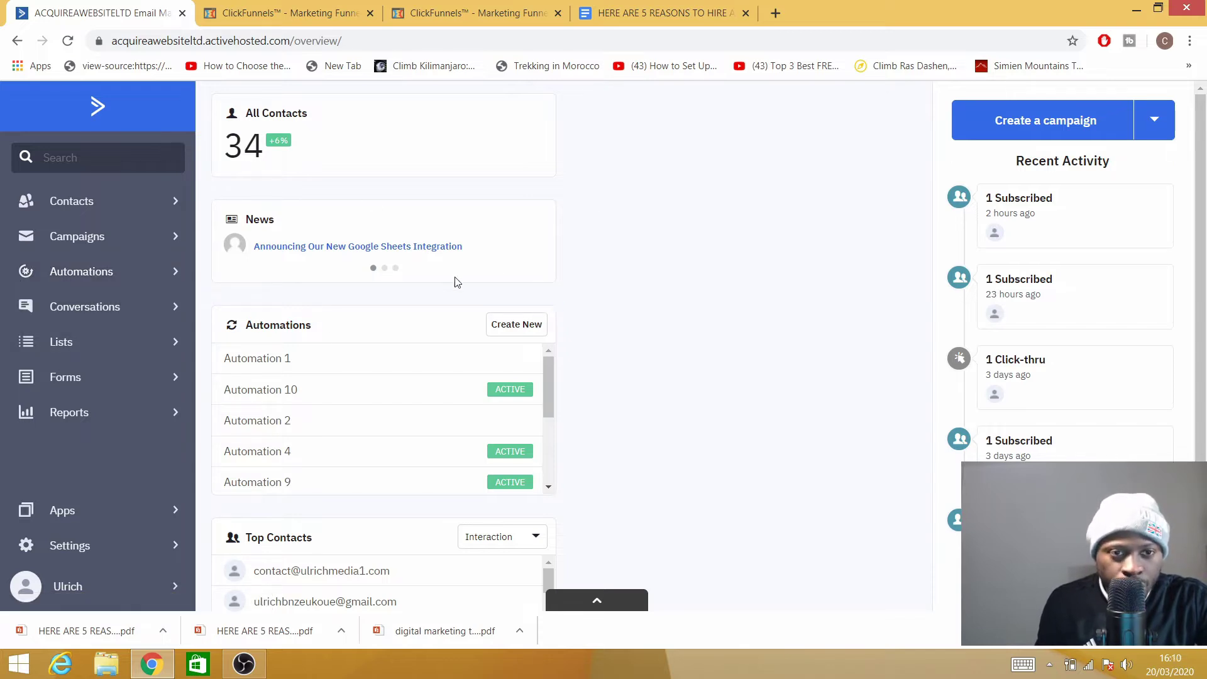
Start a new automation from Automations and browse the recipe library to Opt-in Incentive Delivery.
{"action": "left_click", "coordinate": [61, 273]}
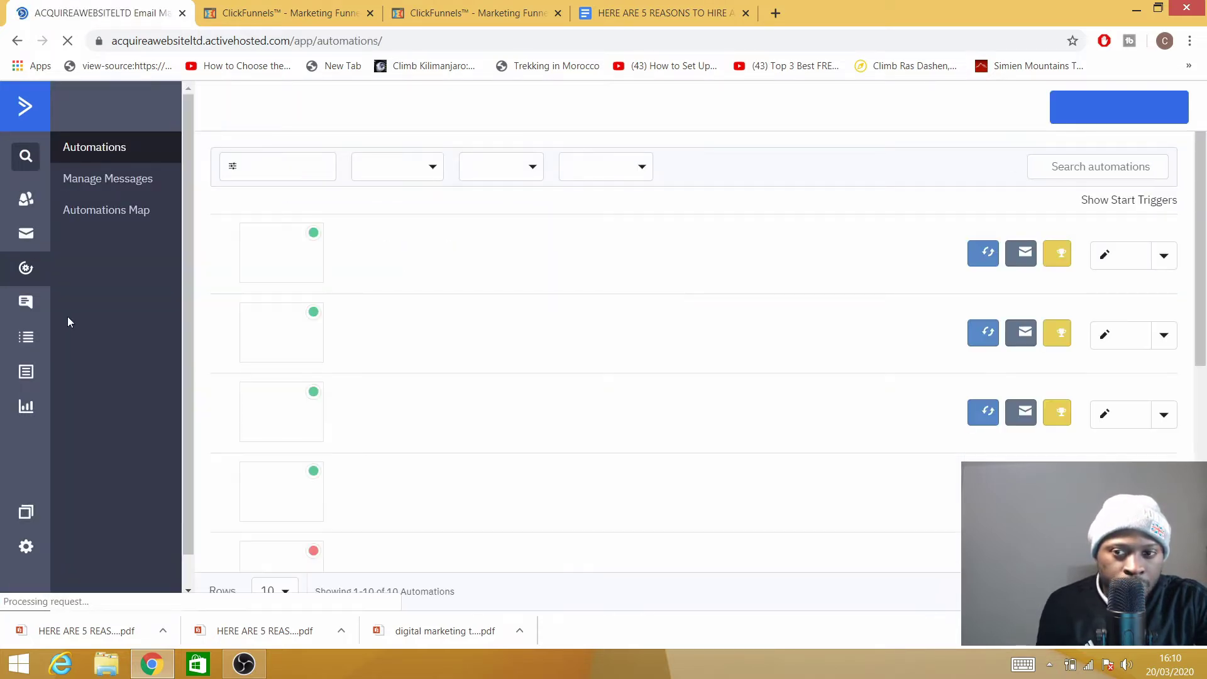
{"action": "left_click", "coordinate": [1112, 117]}
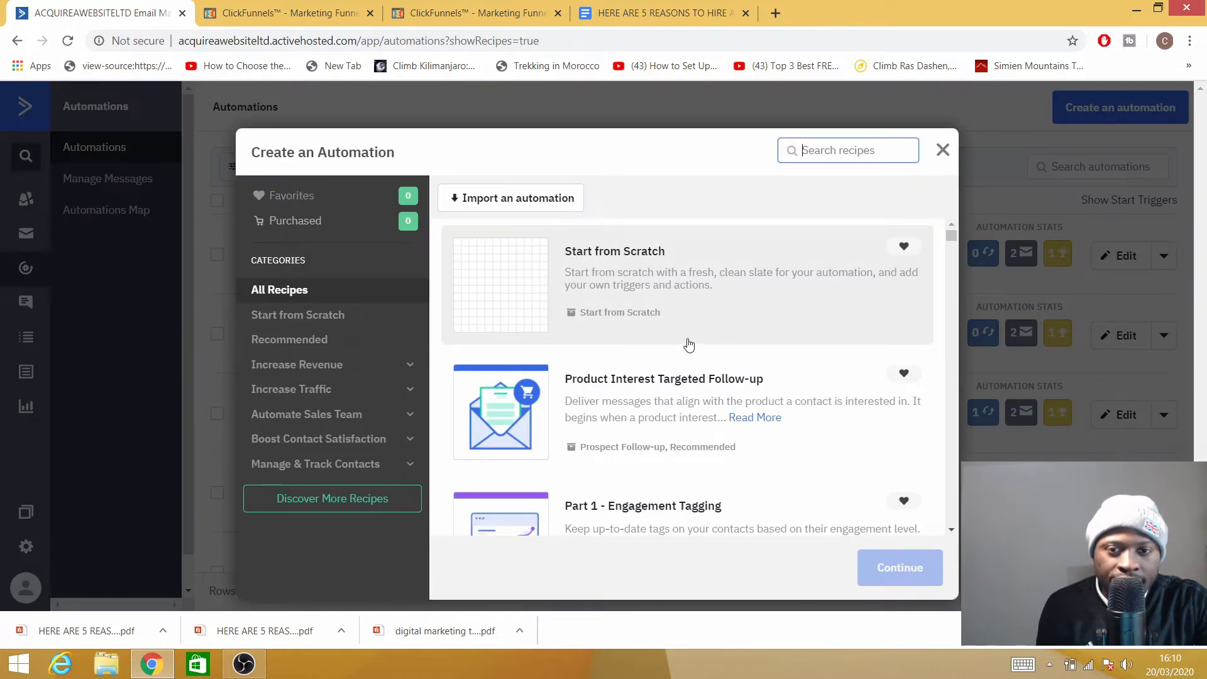
{"action": "scroll", "coordinate": [582, 340], "scroll_direction": "down", "scroll_amount": 3}
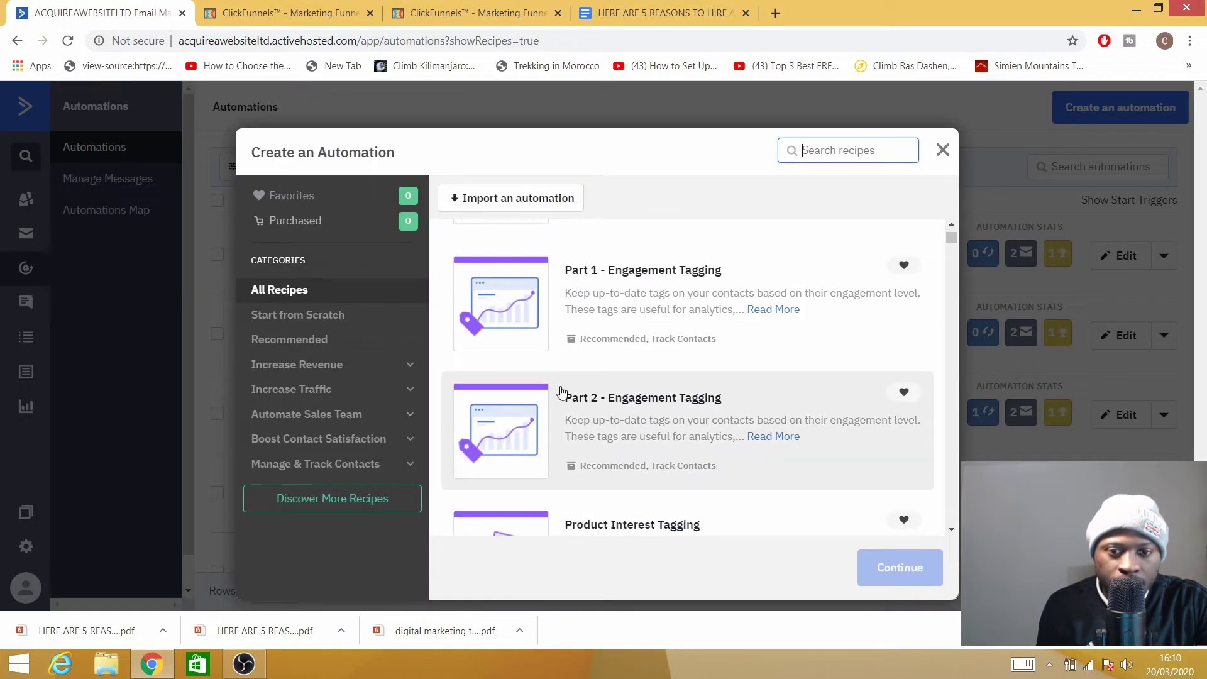
{"action": "scroll", "coordinate": [602, 439], "scroll_direction": "down", "scroll_amount": 4}
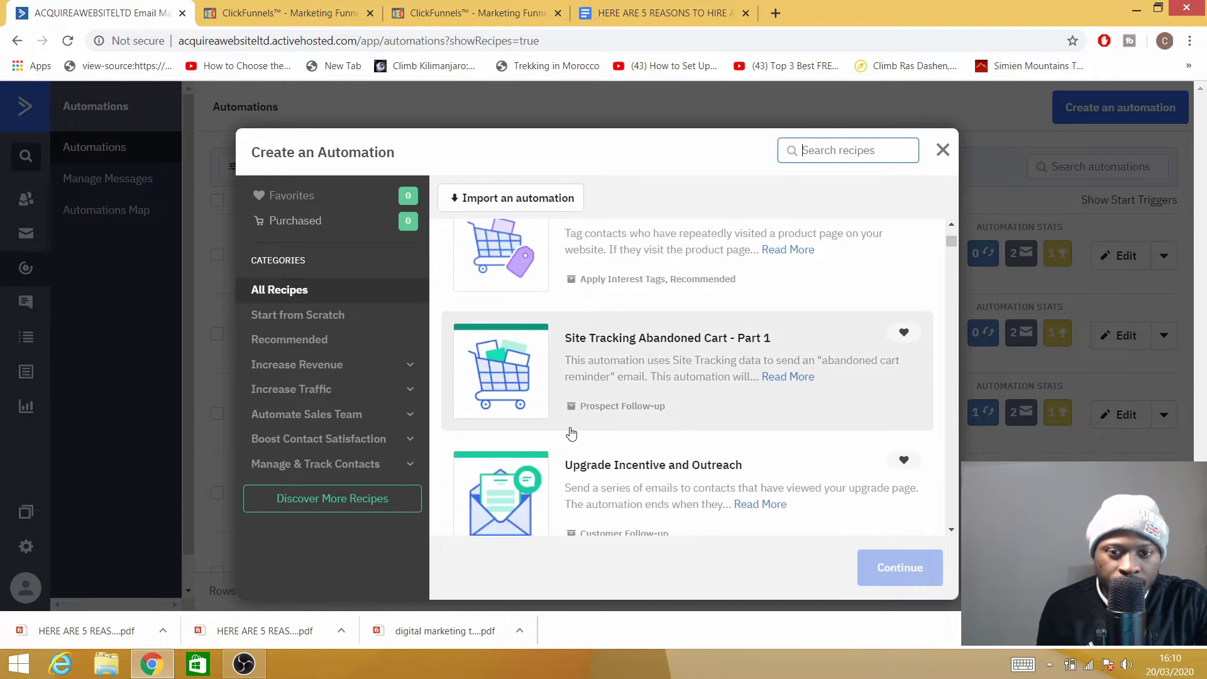
{"action": "scroll", "coordinate": [598, 404], "scroll_direction": "up", "scroll_amount": 4}
{"action": "scroll", "coordinate": [618, 405], "scroll_direction": "down", "scroll_amount": 2}
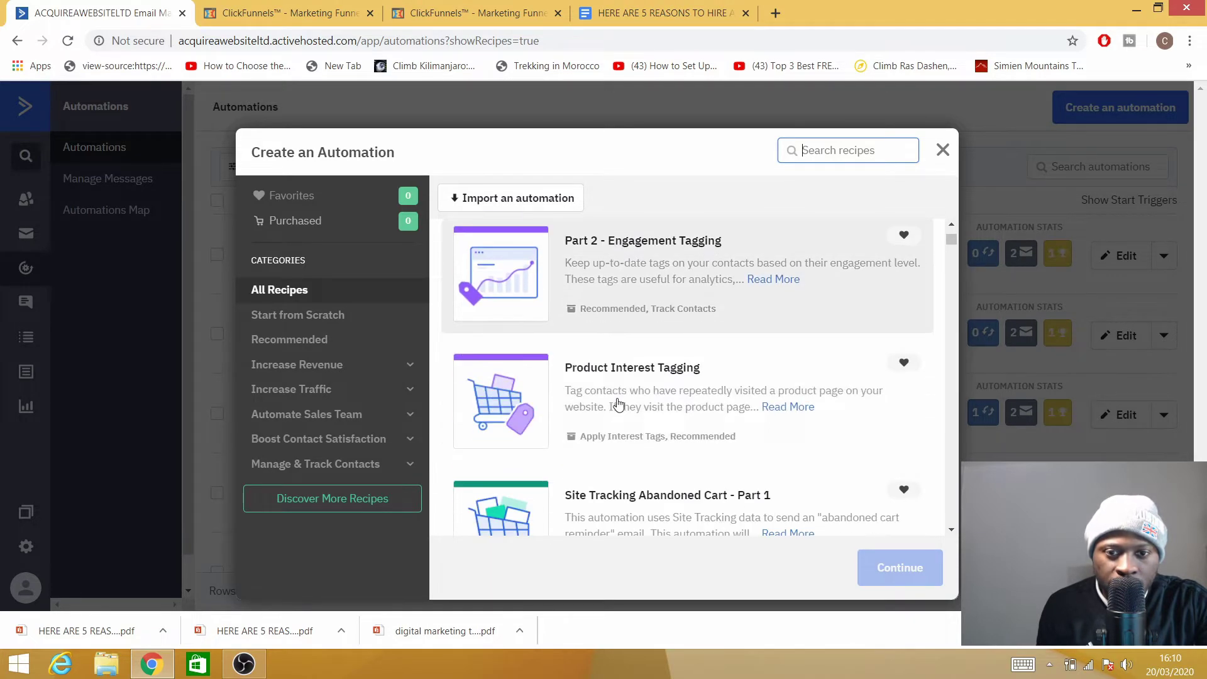
{"action": "scroll", "coordinate": [618, 404], "scroll_direction": "down", "scroll_amount": 1}
{"action": "scroll", "coordinate": [614, 405], "scroll_direction": "up", "scroll_amount": 3}
{"action": "scroll", "coordinate": [616, 403], "scroll_direction": "down", "scroll_amount": 2}
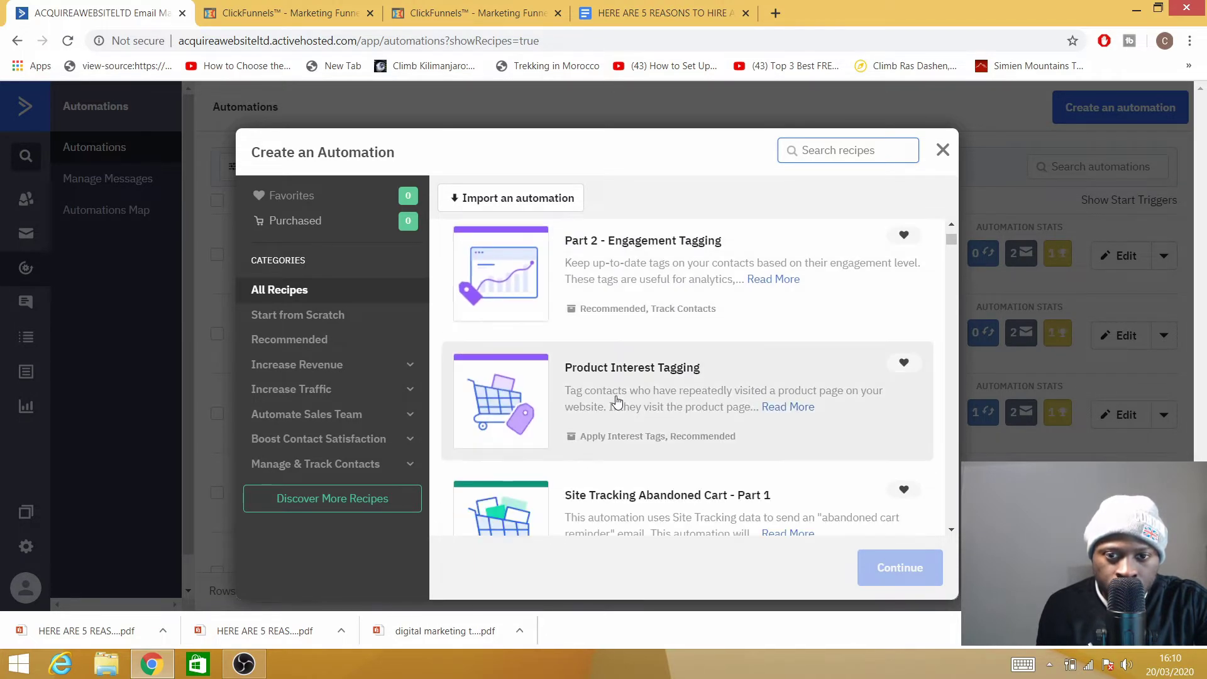
{"action": "scroll", "coordinate": [616, 402], "scroll_direction": "down", "scroll_amount": 4}
{"action": "scroll", "coordinate": [614, 397], "scroll_direction": "down", "scroll_amount": 3}
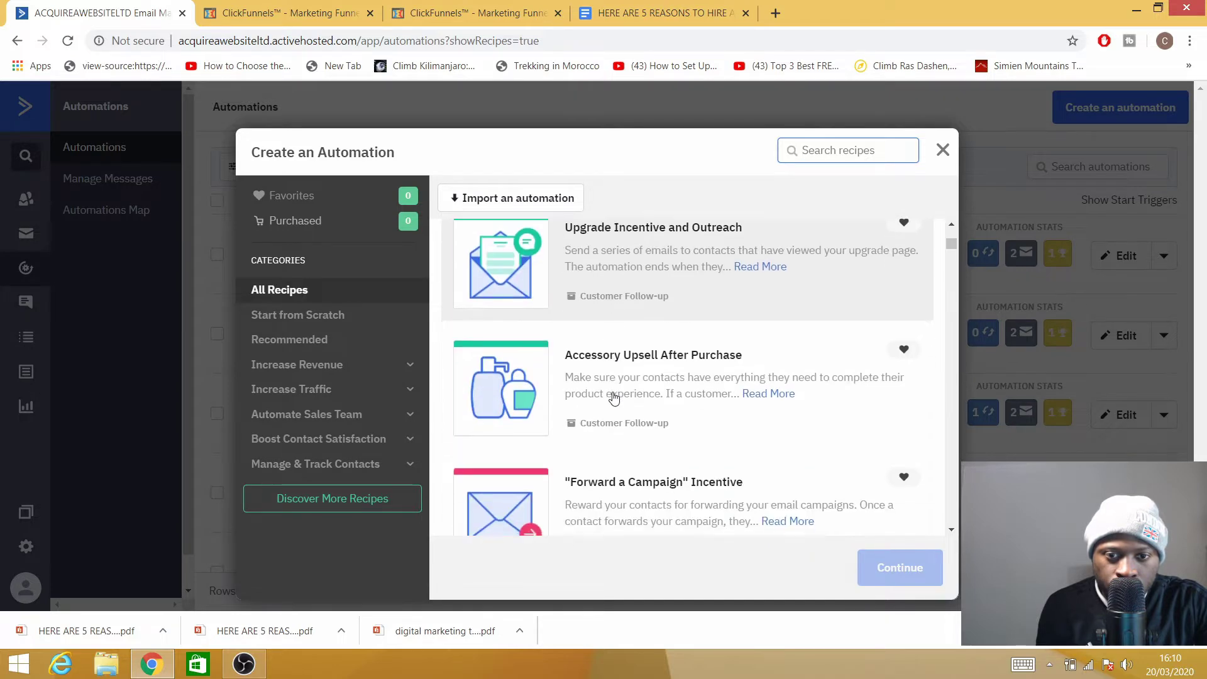
{"action": "scroll", "coordinate": [615, 398], "scroll_direction": "down", "scroll_amount": 3}
{"action": "scroll", "coordinate": [610, 402], "scroll_direction": "down", "scroll_amount": 3}
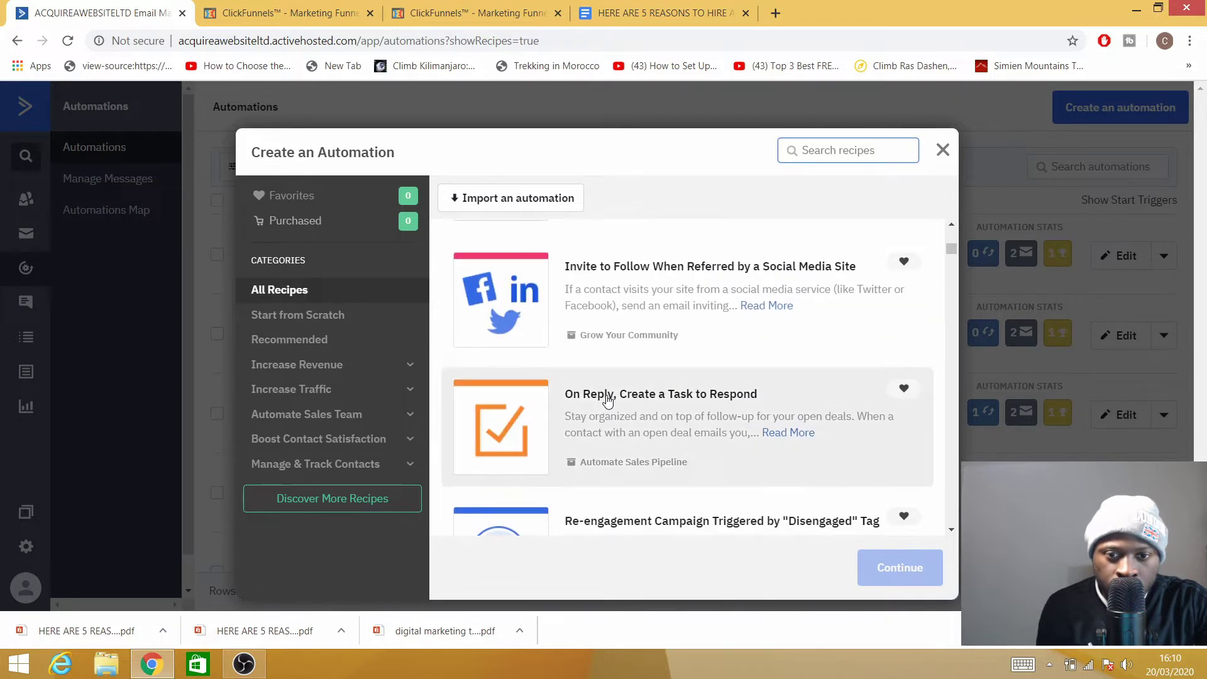
{"action": "scroll", "coordinate": [607, 400], "scroll_direction": "down", "scroll_amount": 3}
{"action": "scroll", "coordinate": [607, 401], "scroll_direction": "down", "scroll_amount": 3}
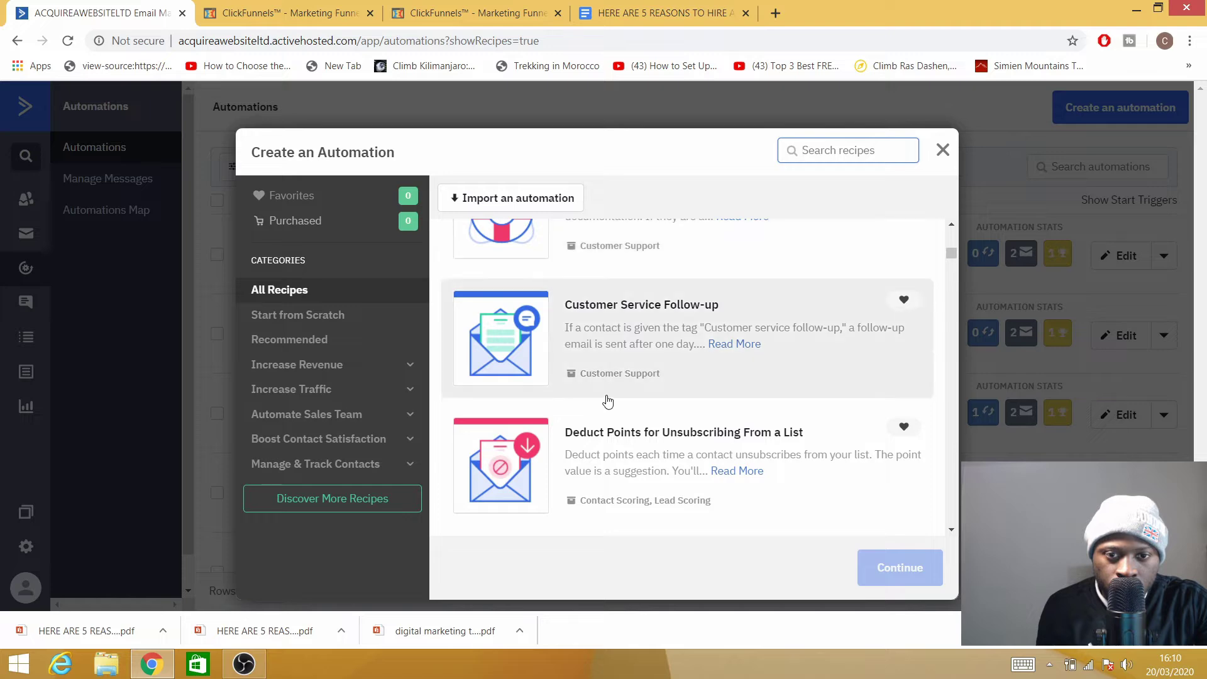
{"action": "scroll", "coordinate": [607, 400], "scroll_direction": "down", "scroll_amount": 3}
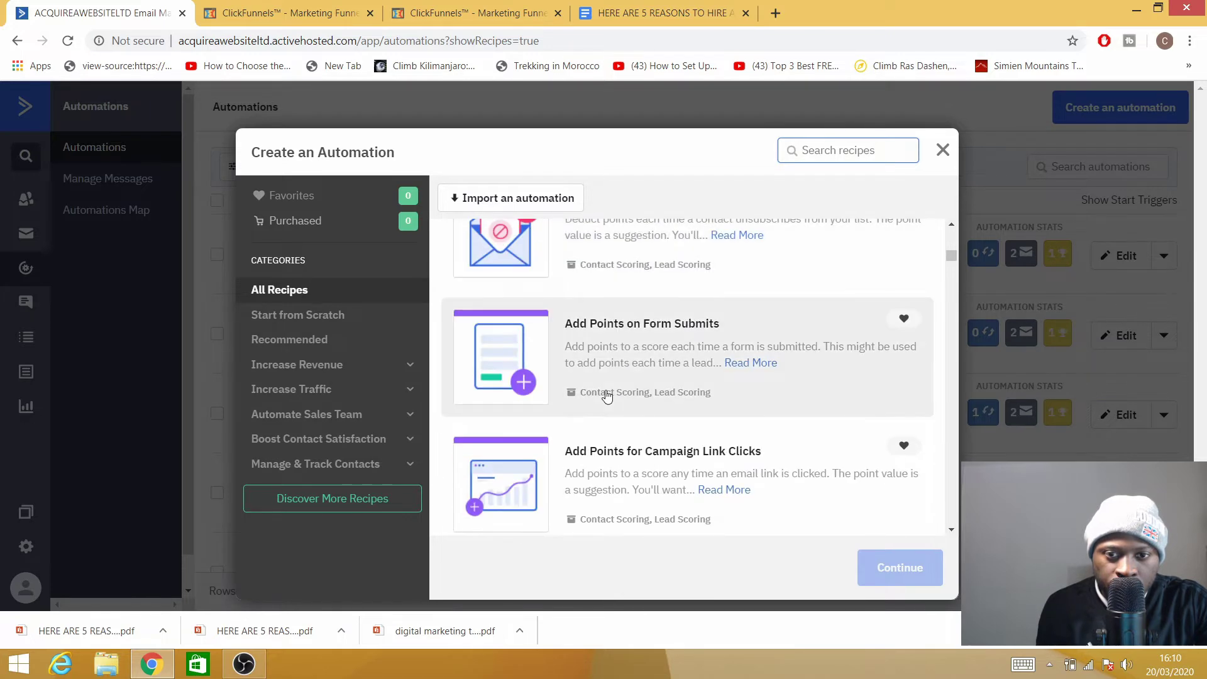
{"action": "scroll", "coordinate": [607, 395], "scroll_direction": "down", "scroll_amount": 6}
{"action": "scroll", "coordinate": [623, 375], "scroll_direction": "down", "scroll_amount": 3}
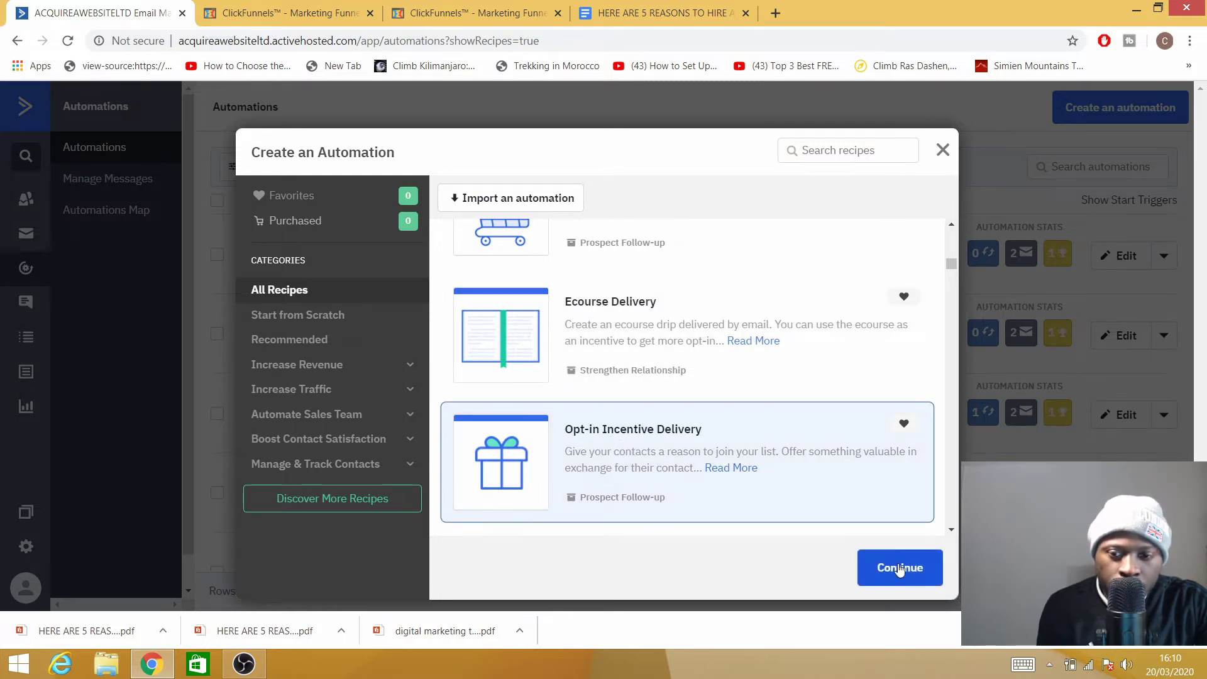
Build the automation from the Opt-in Incentive Delivery recipe and pick Tag is added as a new trigger.
{"action": "left_click", "coordinate": [896, 565]}
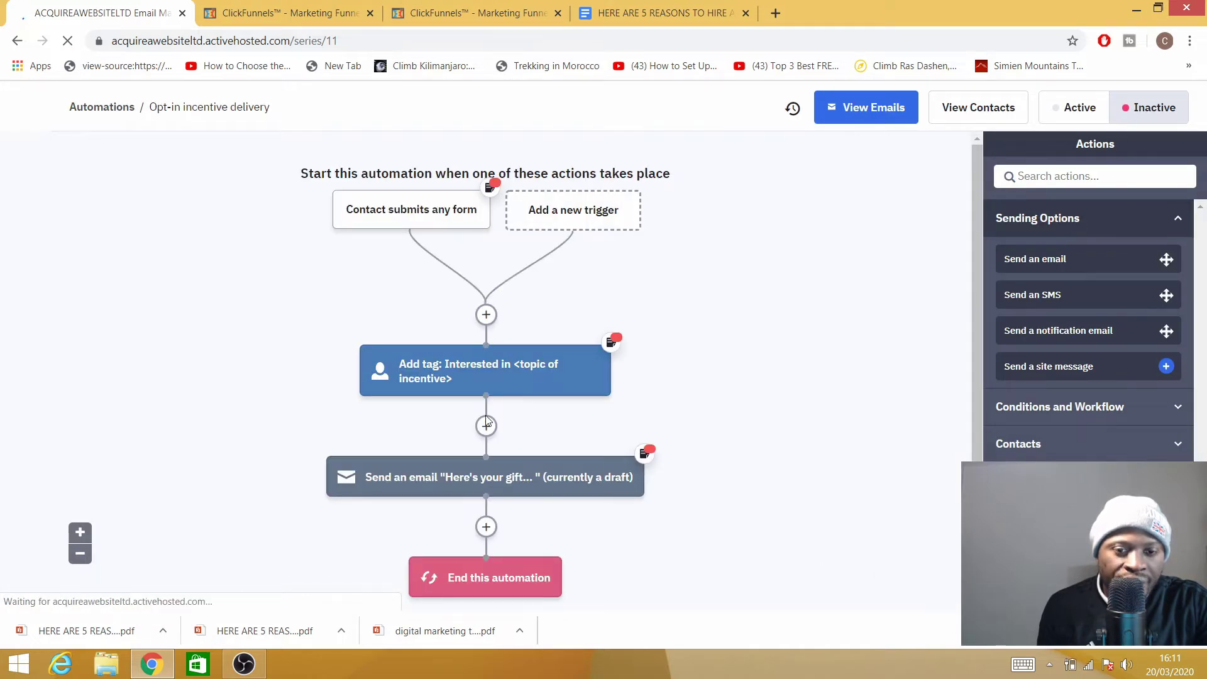
{"action": "left_click", "coordinate": [565, 220]}
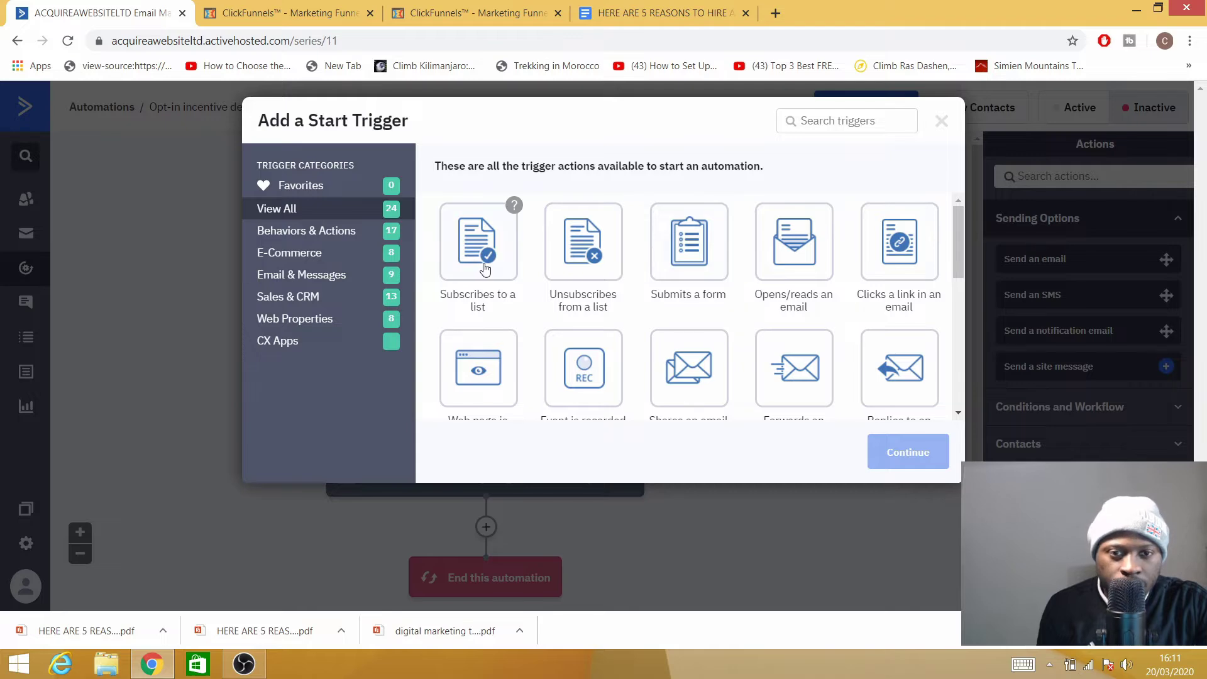
{"action": "scroll", "coordinate": [485, 273], "scroll_direction": "down", "scroll_amount": 5}
{"action": "scroll", "coordinate": [484, 273], "scroll_direction": "up", "scroll_amount": 5}
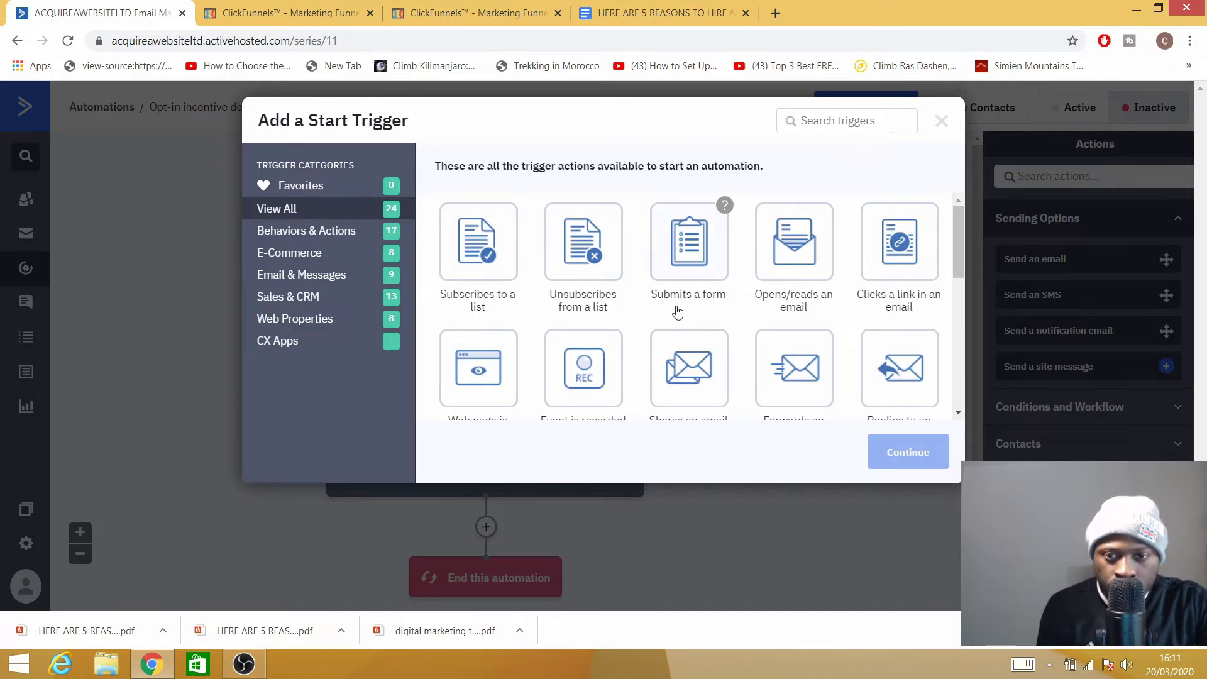
{"action": "scroll", "coordinate": [782, 313], "scroll_direction": "down", "scroll_amount": 5}
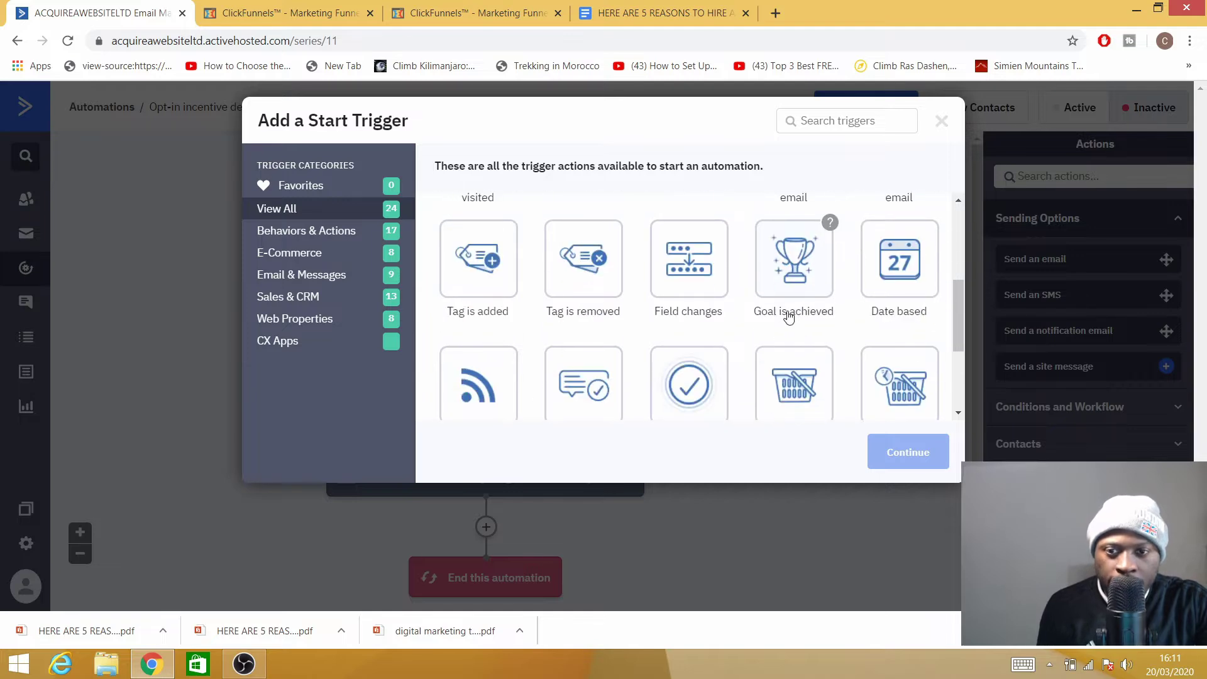
{"action": "scroll", "coordinate": [686, 347], "scroll_direction": "up", "scroll_amount": 1}
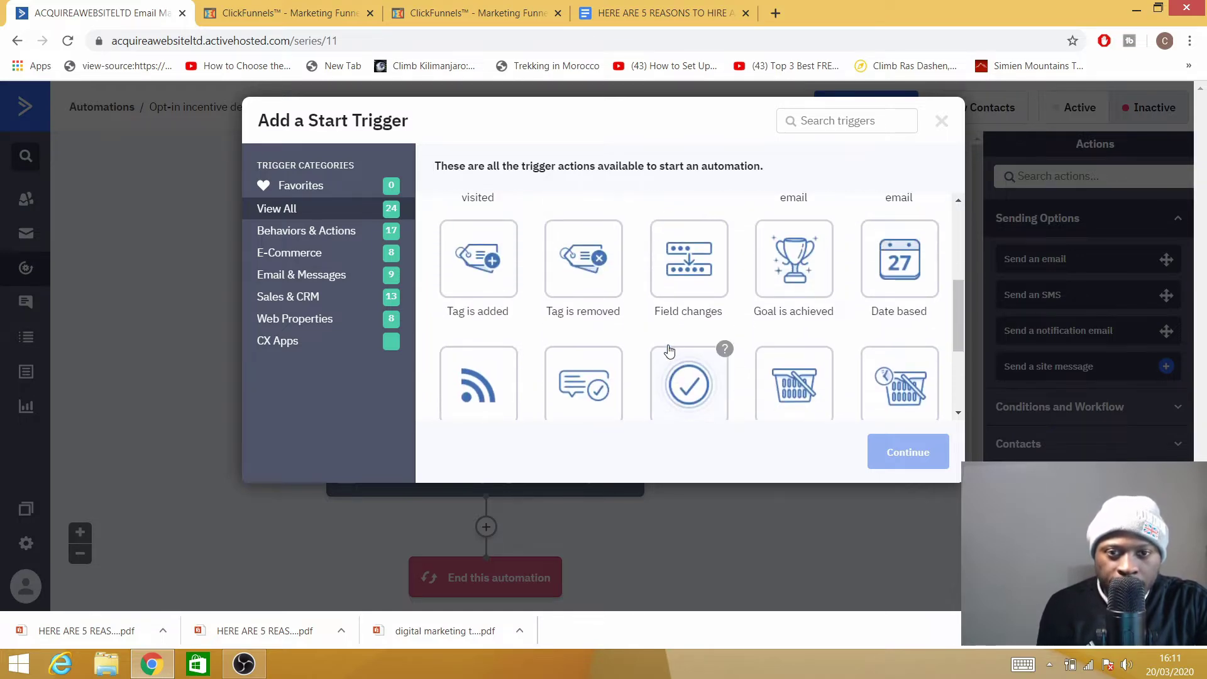
{"action": "scroll", "coordinate": [689, 351], "scroll_direction": "down", "scroll_amount": 2}
{"action": "scroll", "coordinate": [740, 369], "scroll_direction": "up", "scroll_amount": 2}
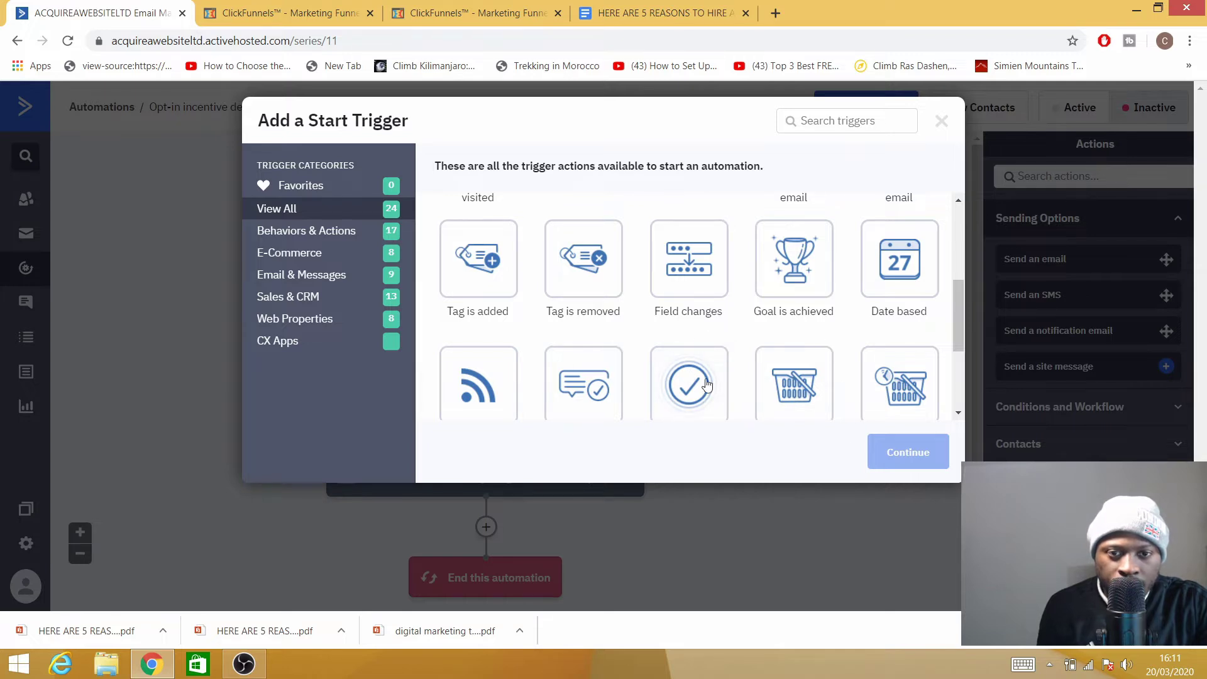
{"action": "left_click", "coordinate": [482, 291]}
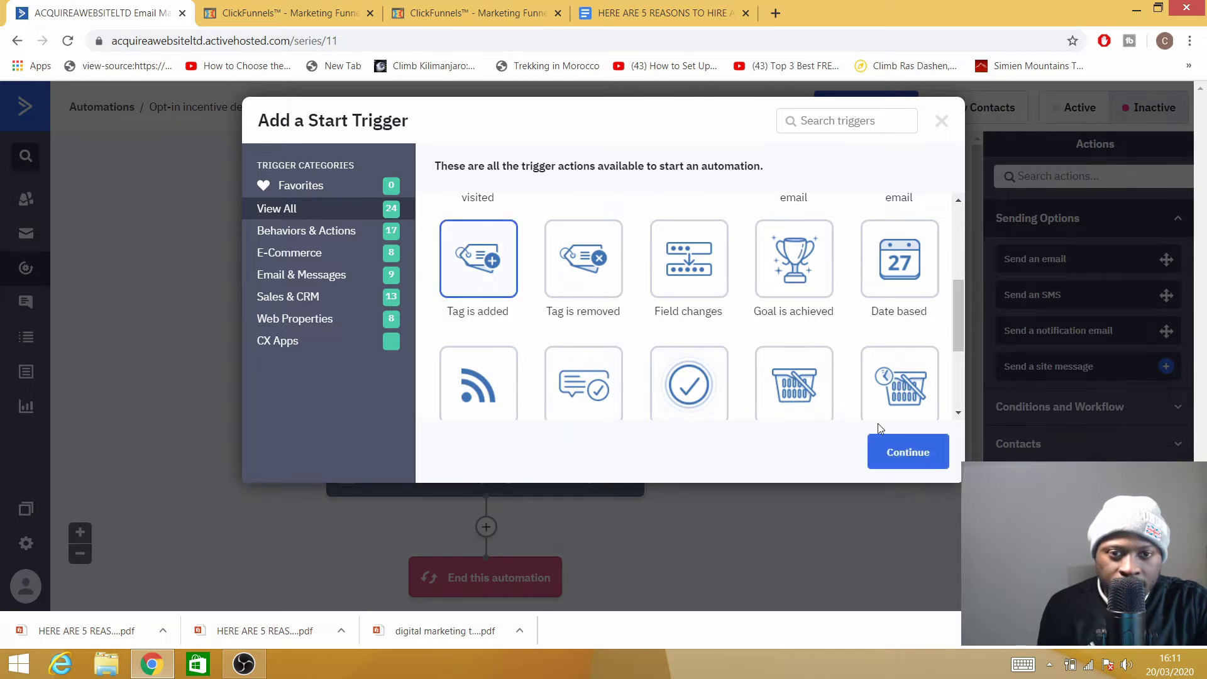
Set the start trigger's tag to 'marketing strategies' and add the trigger.
{"action": "left_click", "coordinate": [907, 456]}
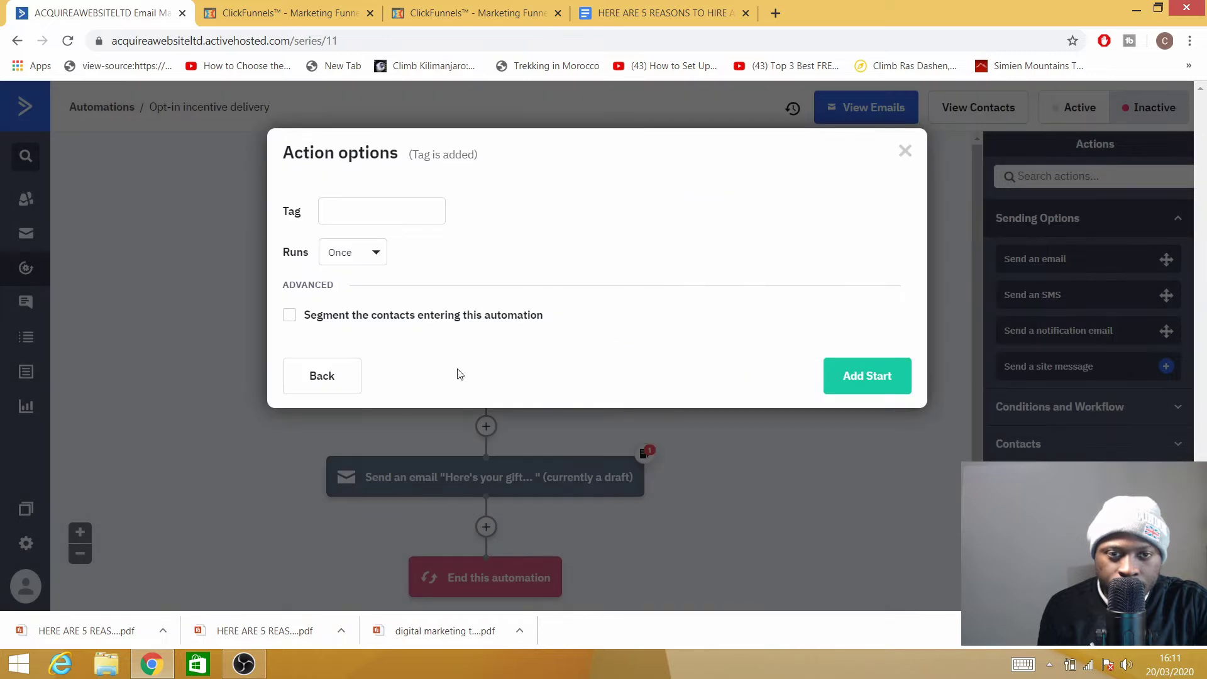
{"action": "left_click", "coordinate": [350, 211]}
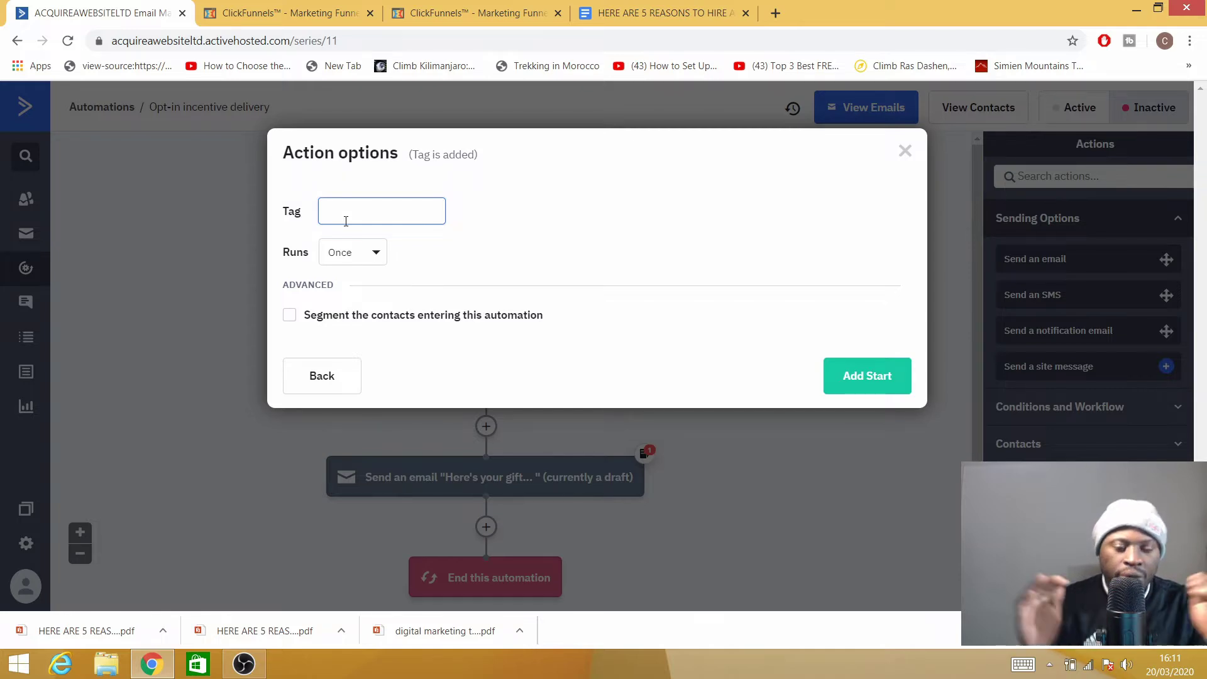
{"action": "type", "text": "rketing strategies"}
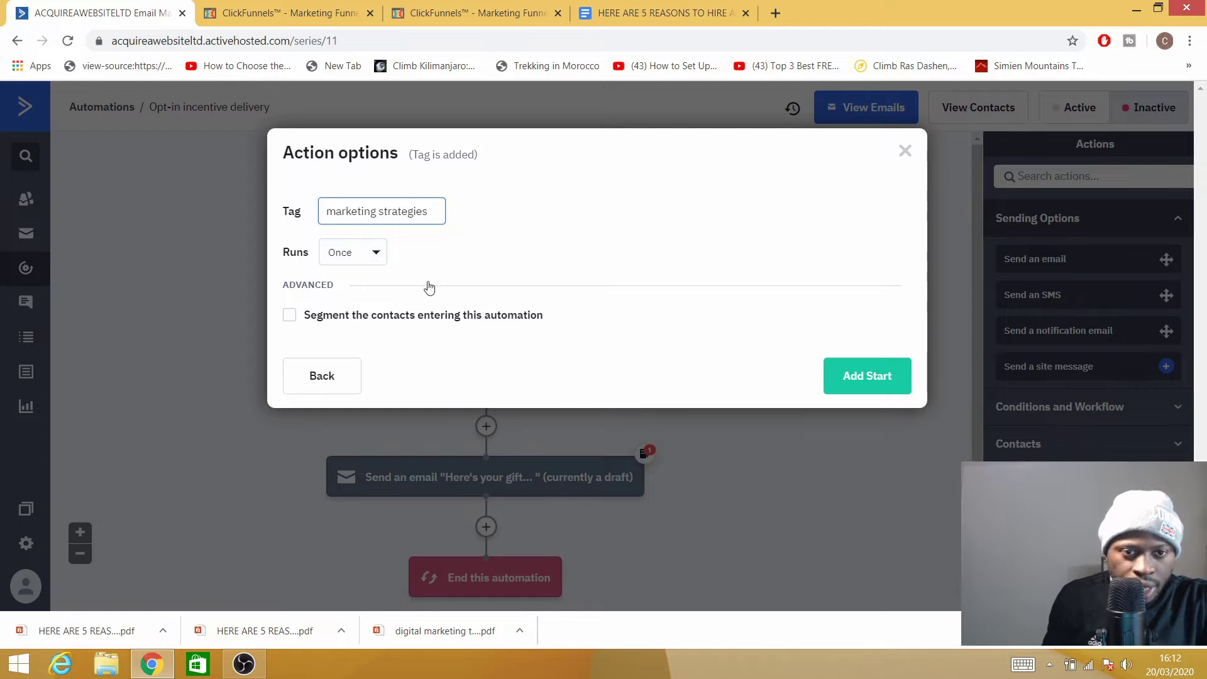
{"action": "left_click", "coordinate": [873, 376]}
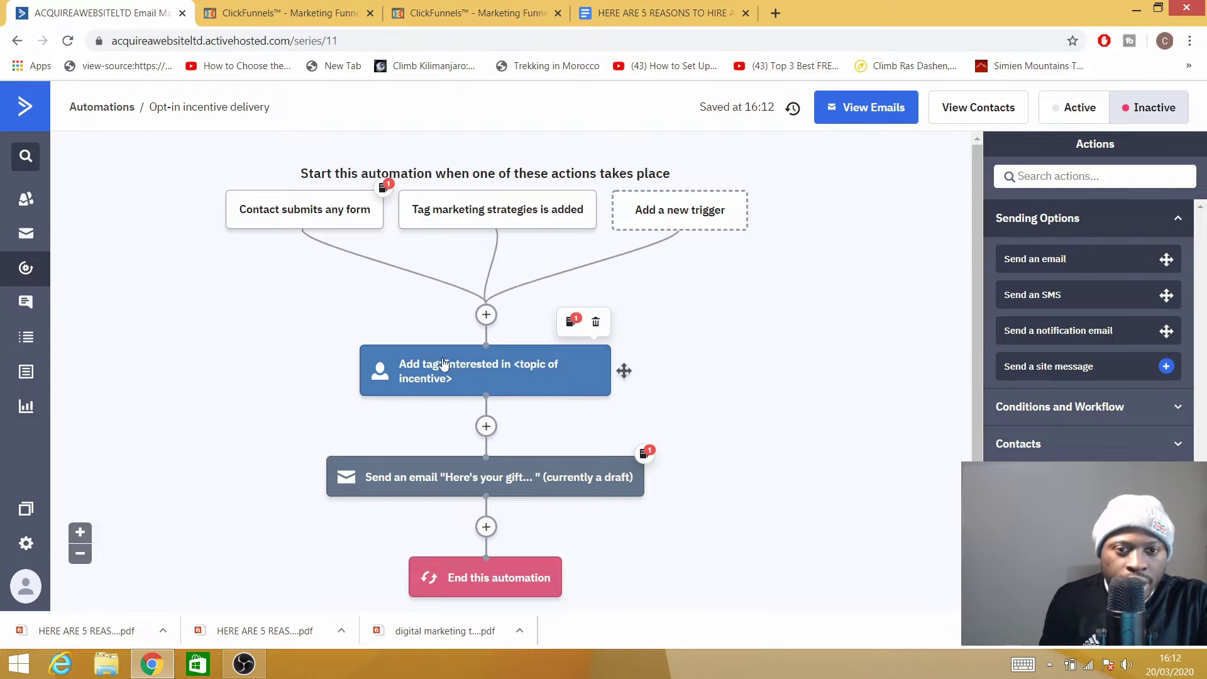
Delete the 'Add tag: Interested in <topic of incentive>' action and confirm the removal.
{"action": "scroll", "coordinate": [444, 364], "scroll_direction": "down", "scroll_amount": 3}
{"action": "scroll", "coordinate": [444, 362], "scroll_direction": "up", "scroll_amount": 3}
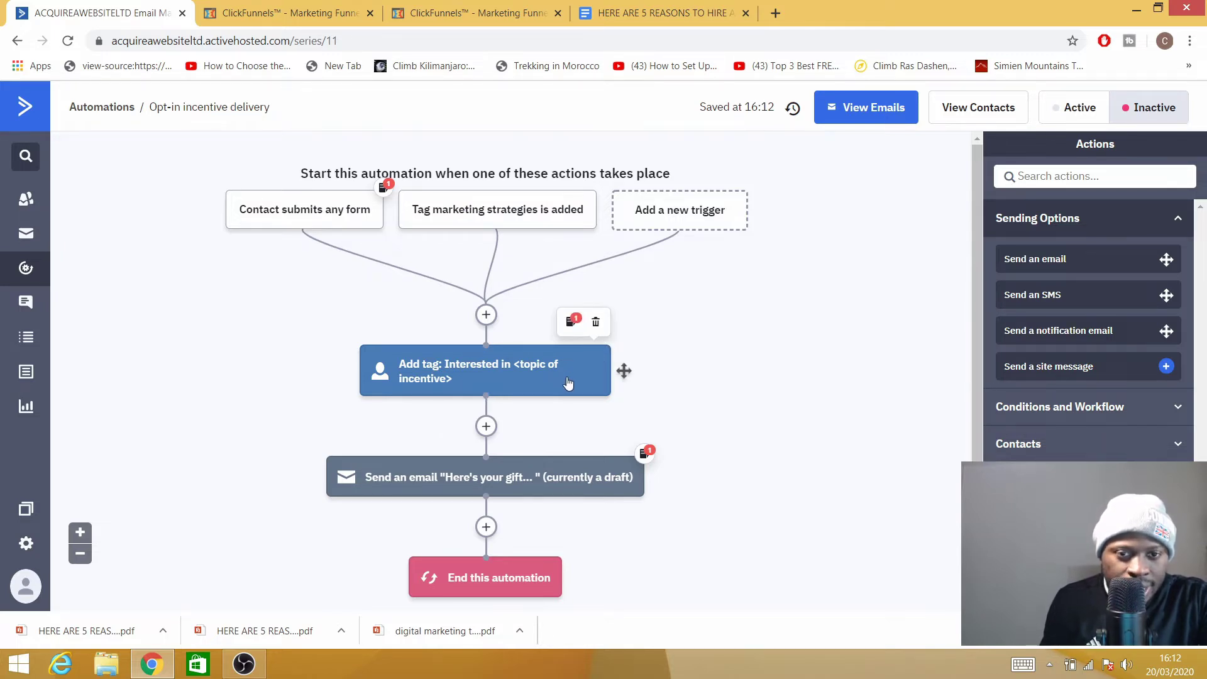
{"action": "left_click", "coordinate": [597, 324]}
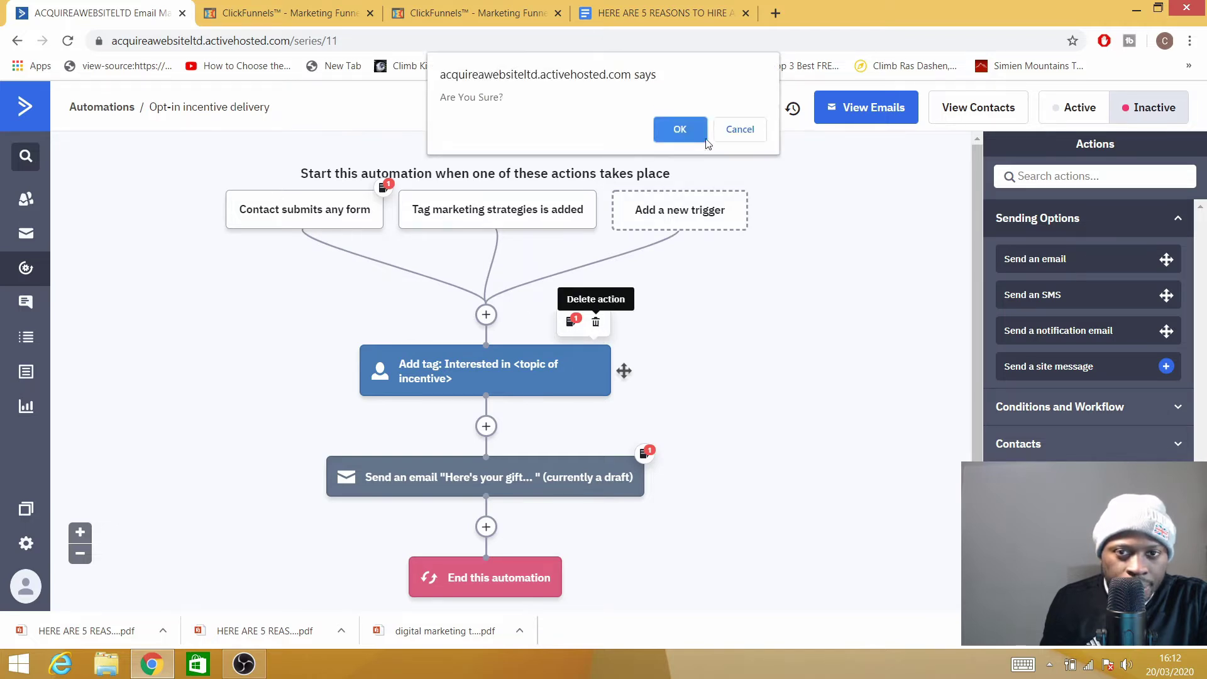
{"action": "left_click", "coordinate": [678, 131]}
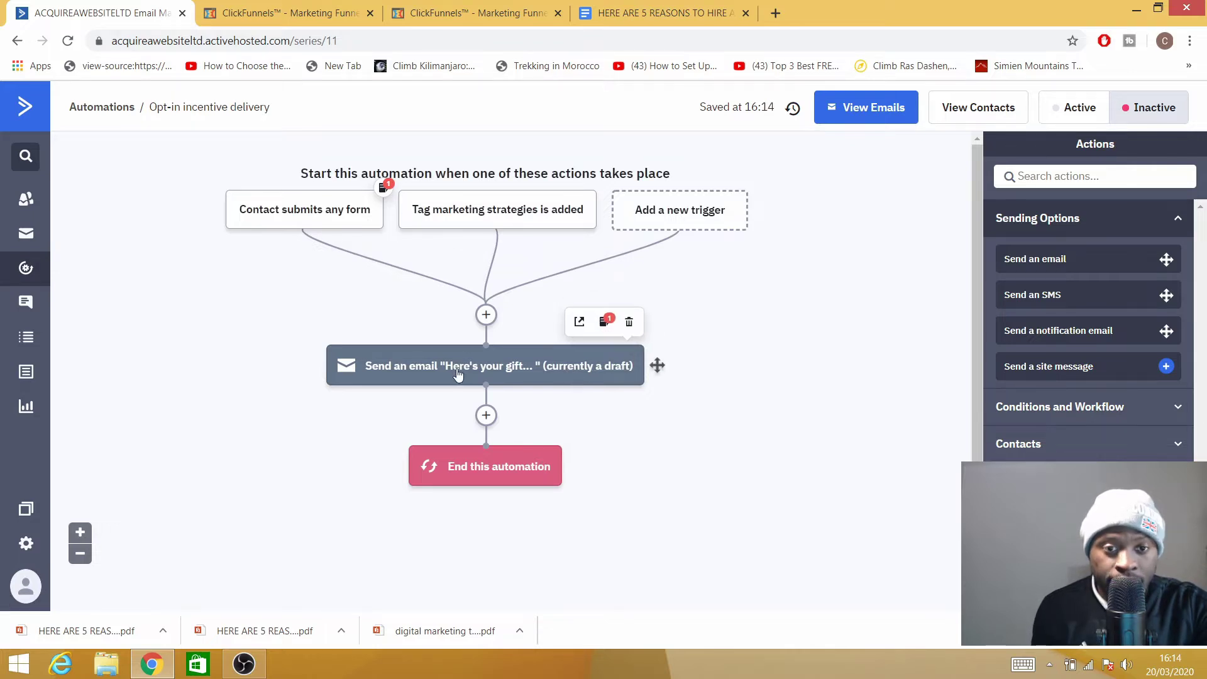
Edit the 'Here's your gift…' email from its Send an email step to reach the Templates gallery.
{"action": "left_click", "coordinate": [458, 373]}
{"action": "key", "text": "Escape"}
{"action": "left_click", "coordinate": [454, 374]}
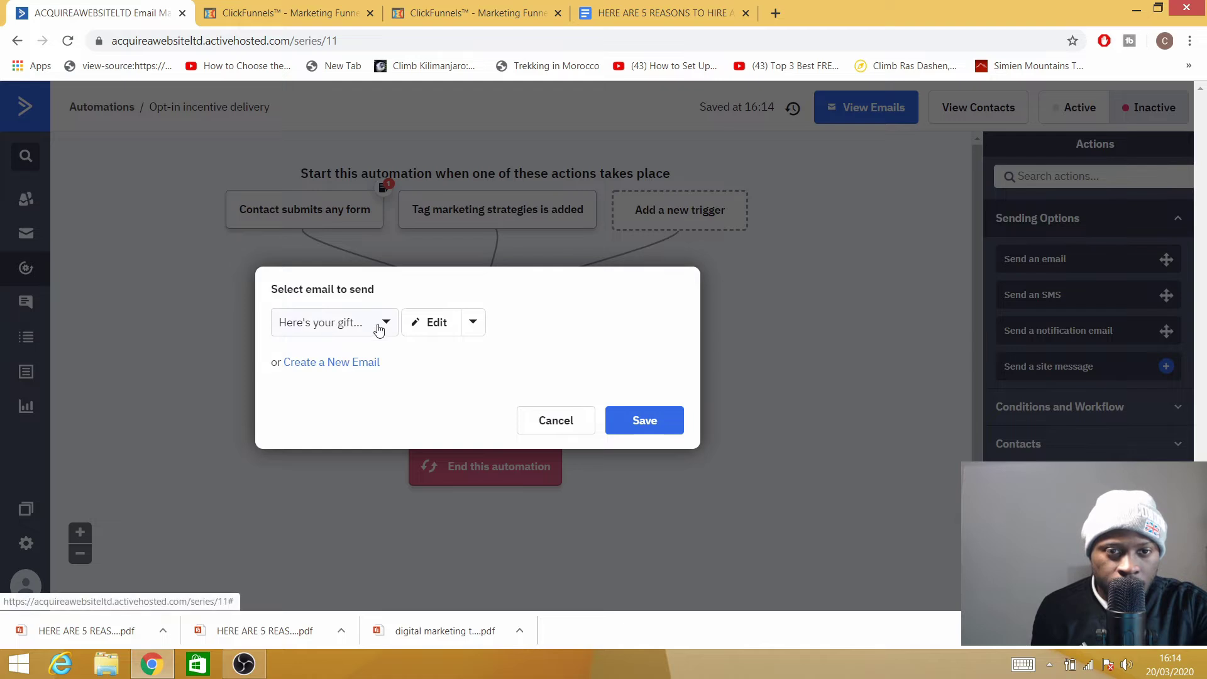
{"action": "left_click", "coordinate": [420, 324]}
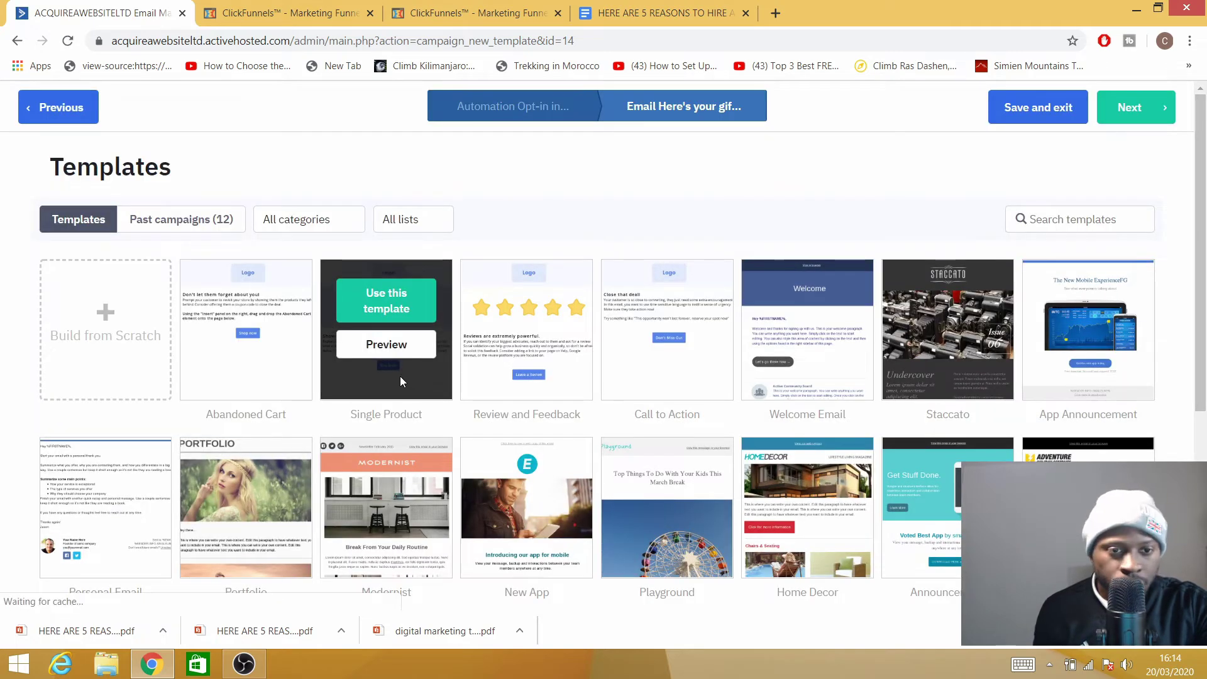
{"action": "scroll", "coordinate": [122, 403], "scroll_direction": "down", "scroll_amount": 5}
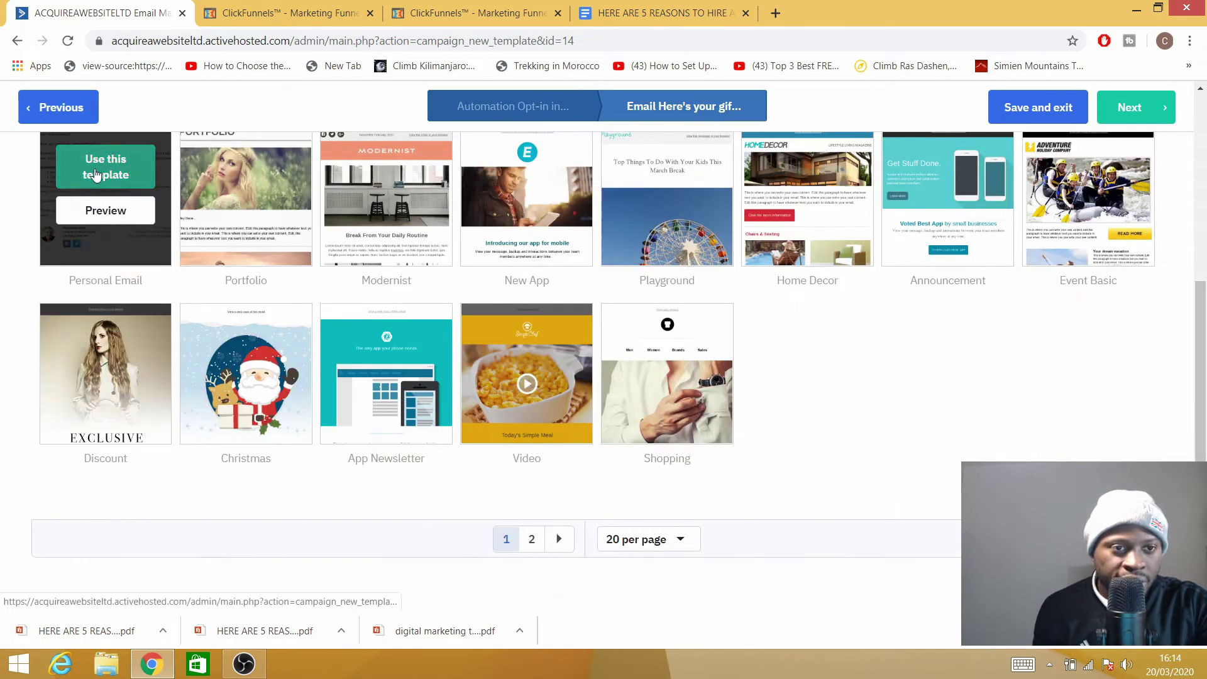
Use the Personal Email template, enter the sender's e-mail and subject 'marketing tools', then continue.
{"action": "left_click", "coordinate": [95, 169]}
{"action": "left_click", "coordinate": [716, 210]}
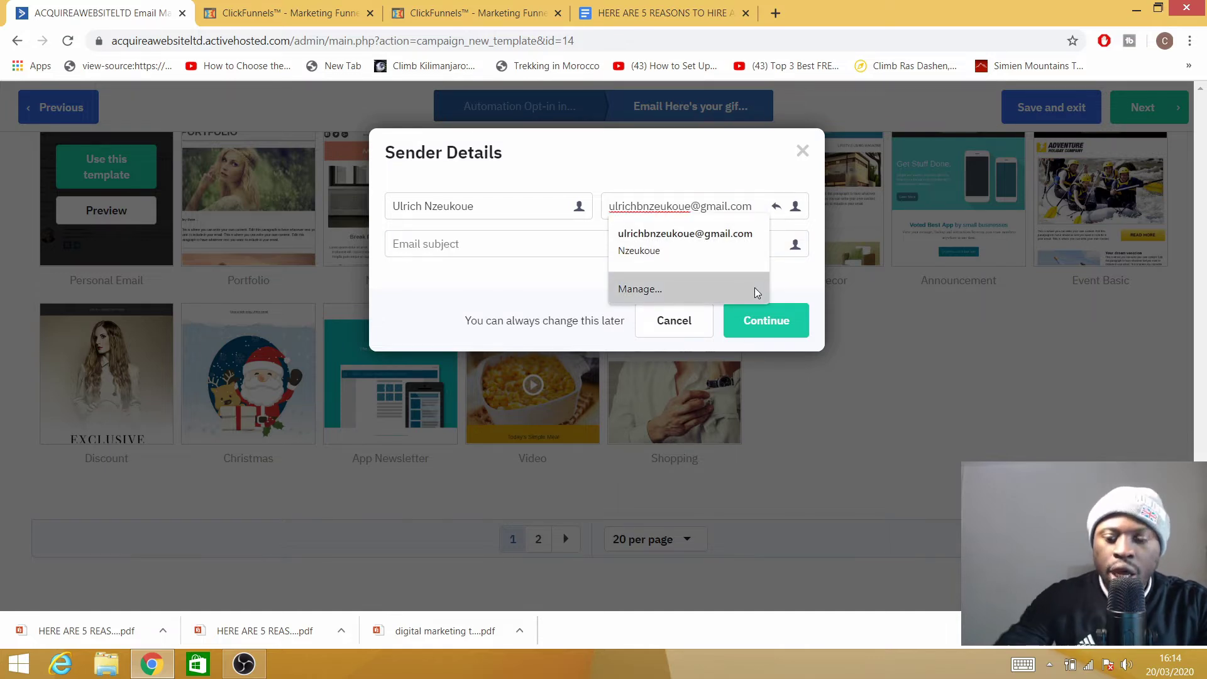
{"action": "type", "text": "ulr"}
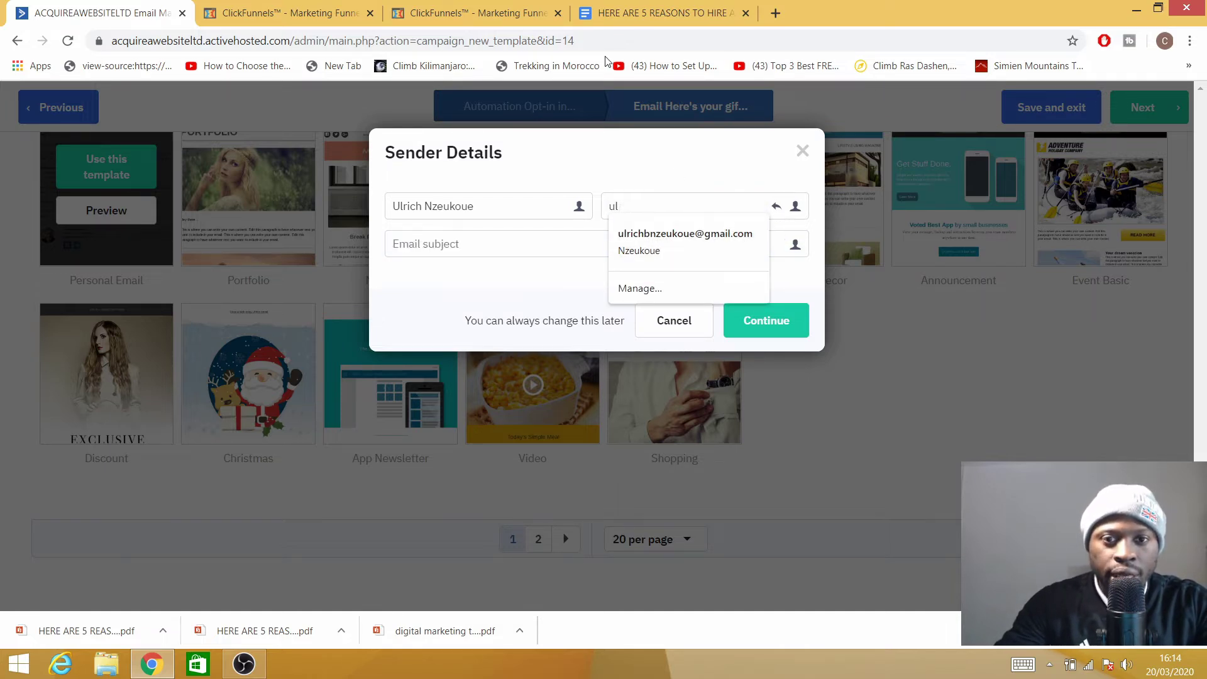
{"action": "key", "text": "BackSpace"}
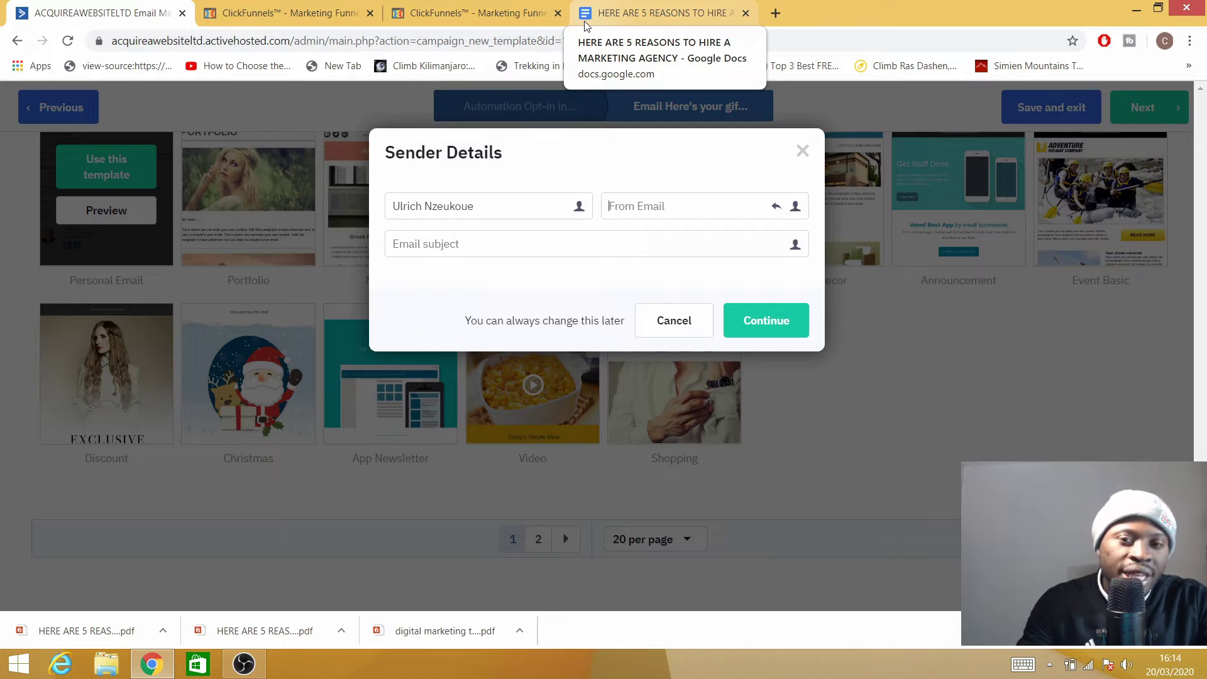
{"action": "left_click", "coordinate": [685, 206]}
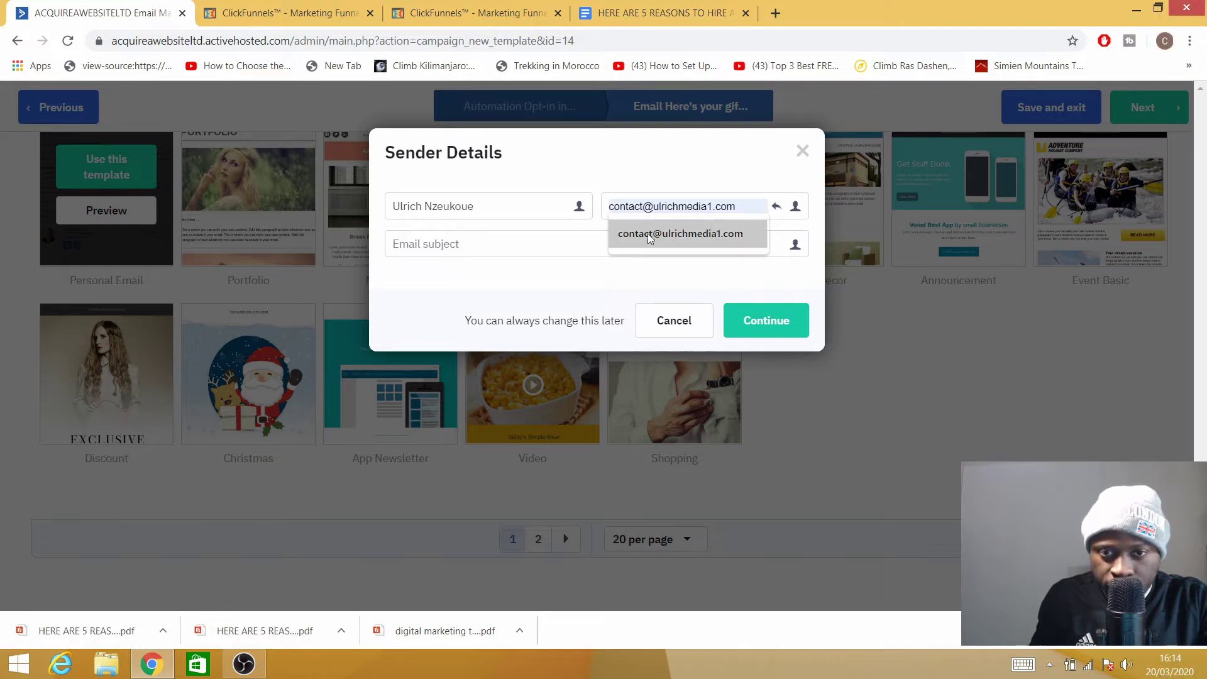
{"action": "left_click", "coordinate": [648, 232]}
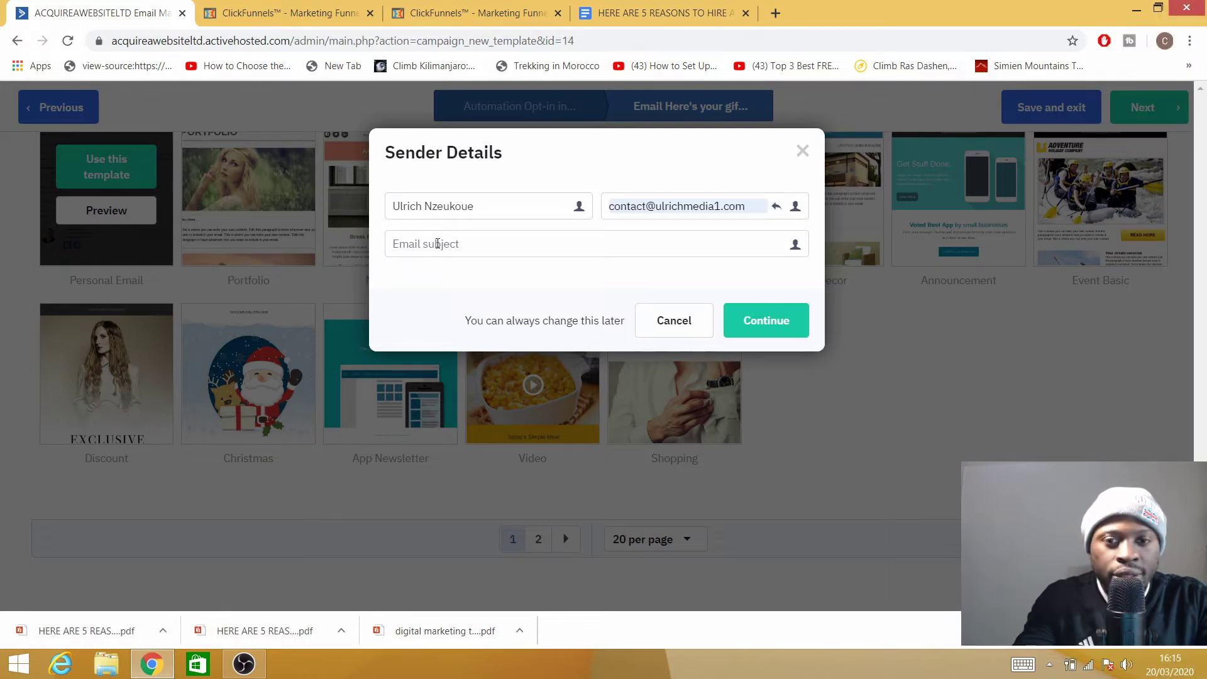
{"action": "type", "text": "marketing to"}
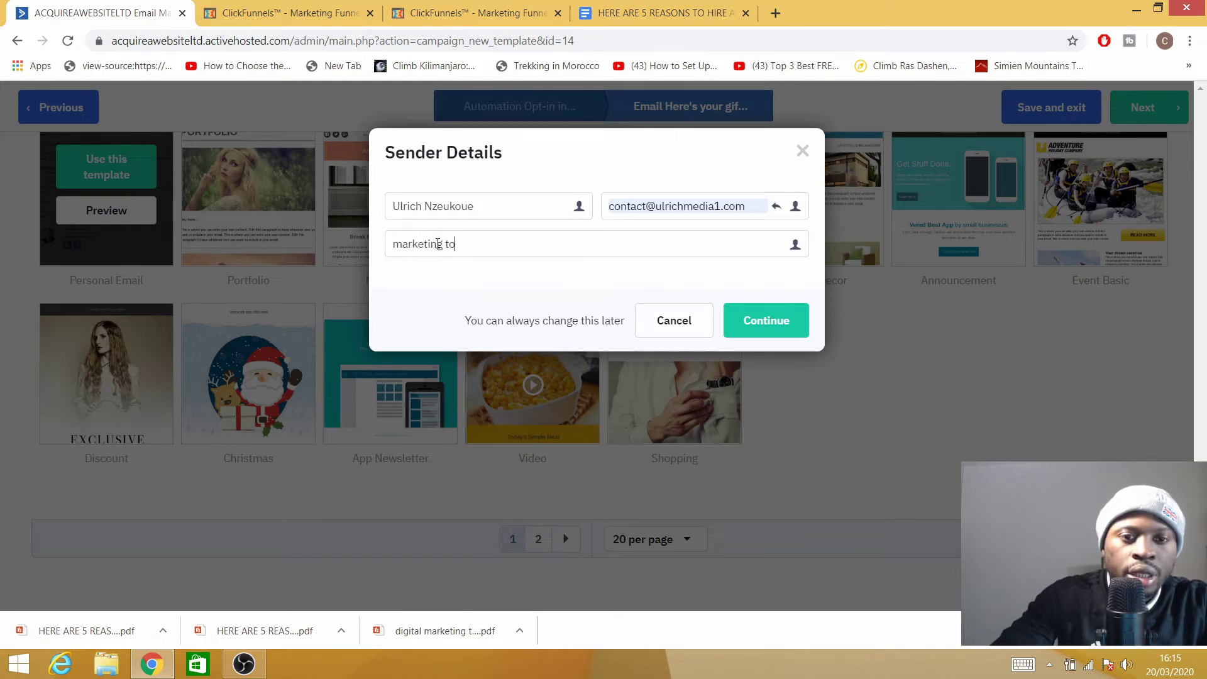
{"action": "type", "text": "ols"}
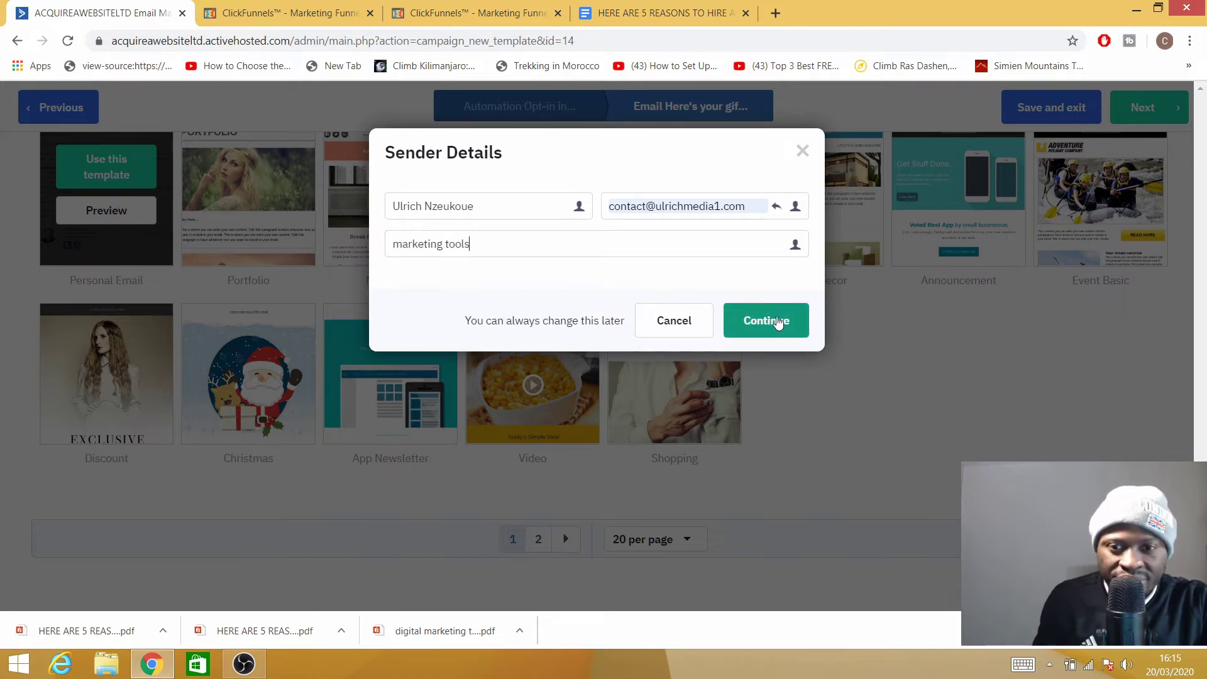
{"action": "left_click", "coordinate": [774, 324]}
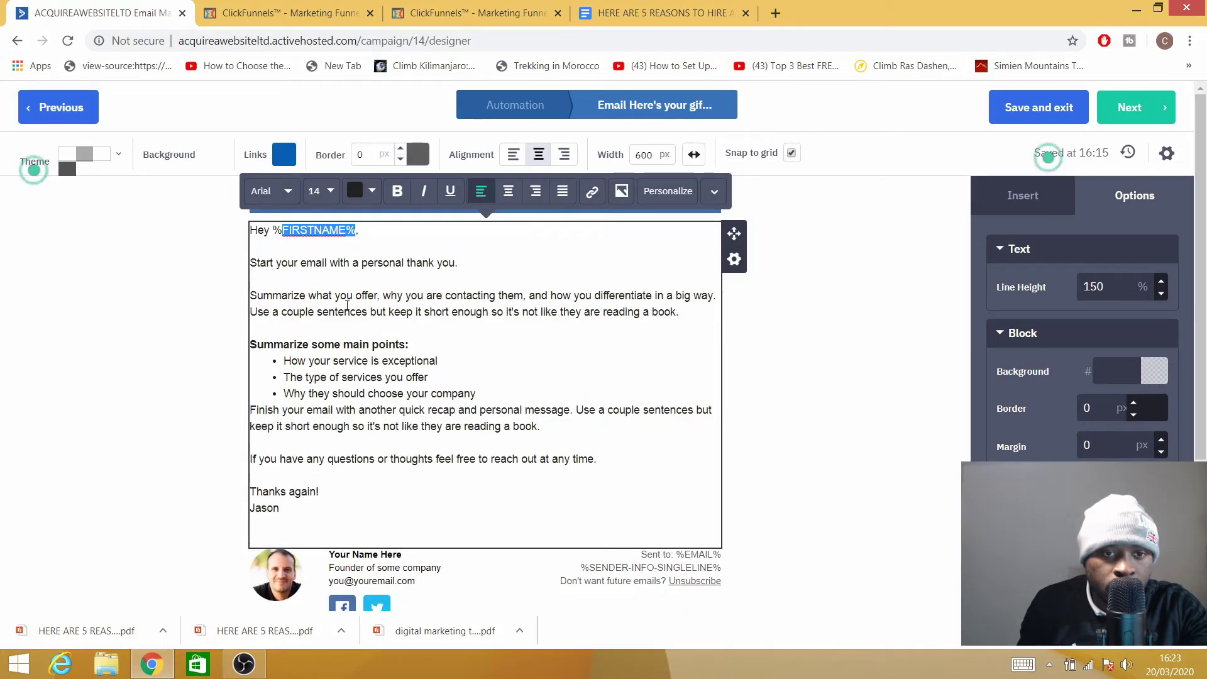
Add the line 'here is our pdf file' below the gift email's thank-you sentence, then go to ClickFunnels.
{"action": "left_click", "coordinate": [344, 311]}
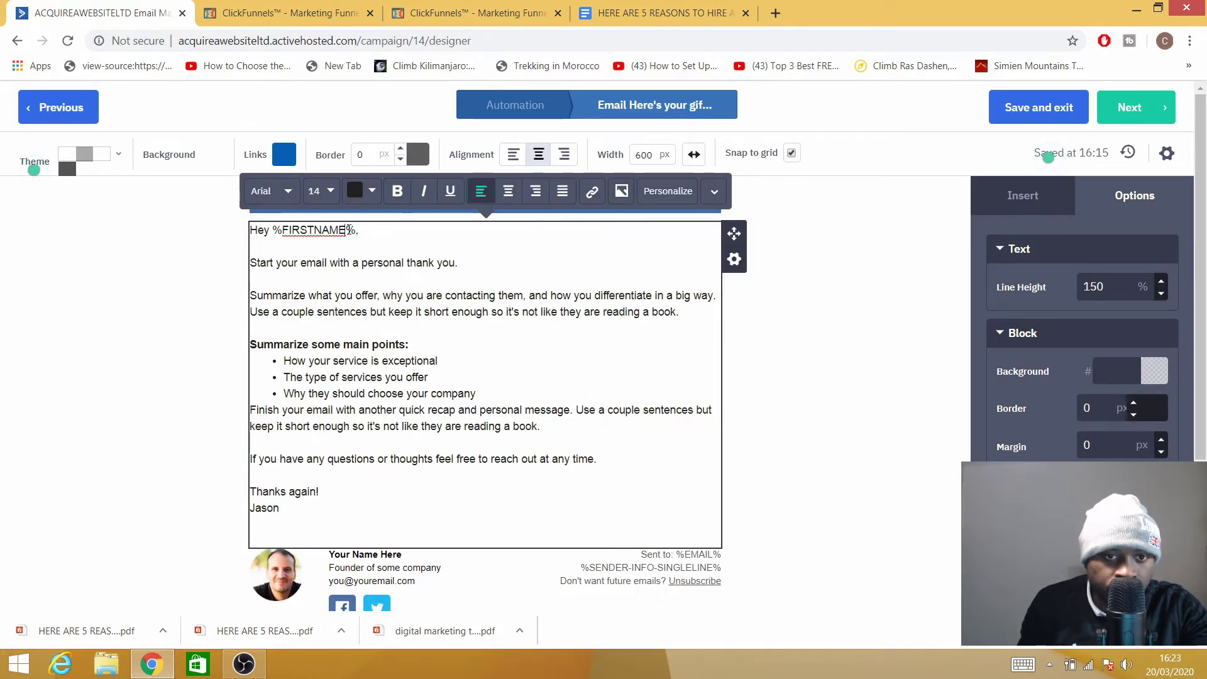
{"action": "left_click_drag", "start_coordinate": [348, 230], "coordinate": [283, 231]}
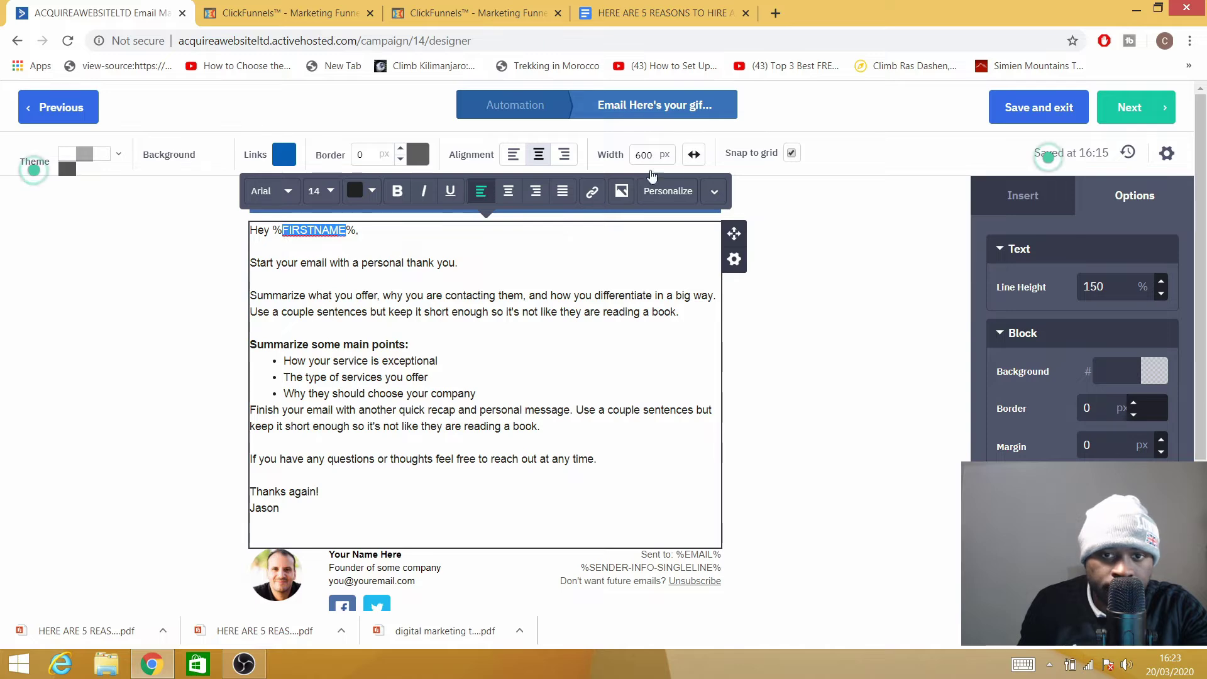
{"action": "left_click", "coordinate": [666, 191]}
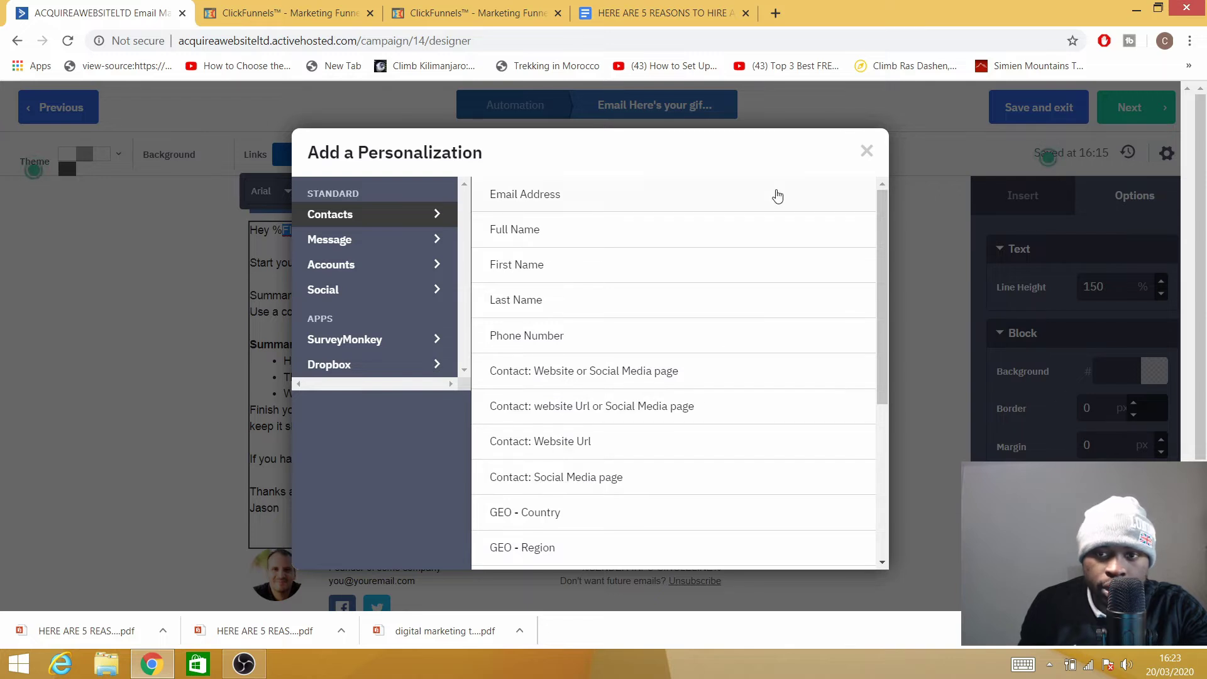
{"action": "left_click", "coordinate": [867, 151]}
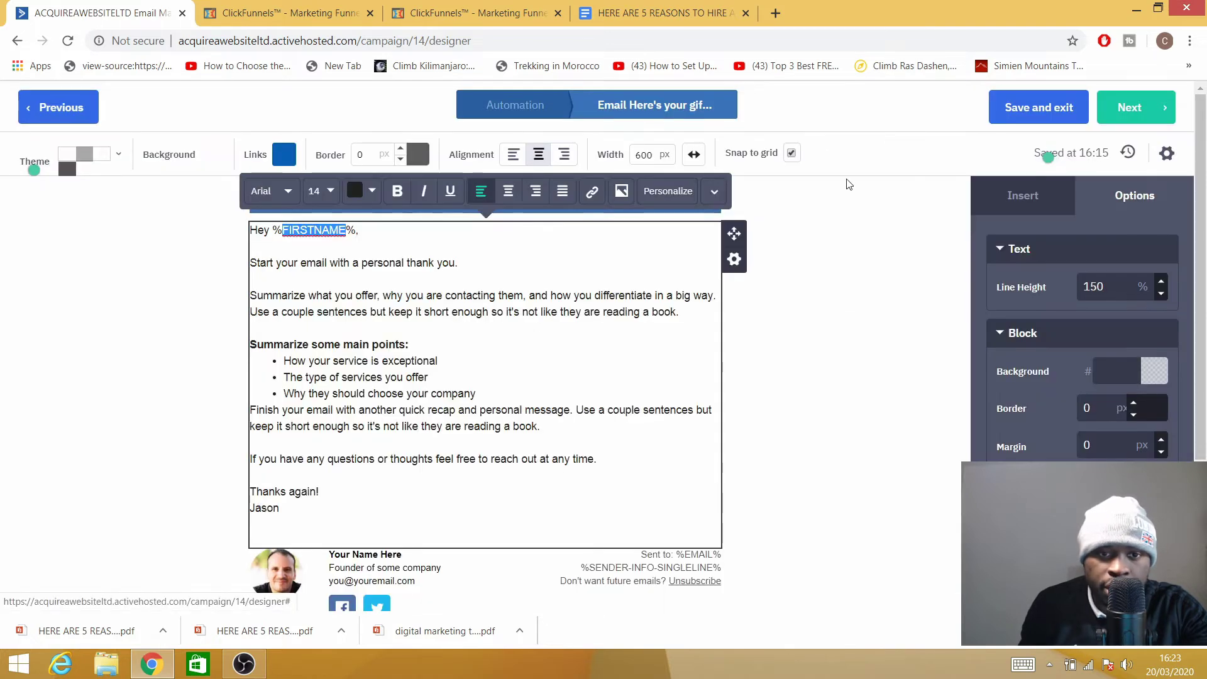
{"action": "left_click", "coordinate": [445, 270]}
{"action": "left_click", "coordinate": [251, 253]}
{"action": "left_click_drag", "start_coordinate": [252, 263], "coordinate": [238, 268]}
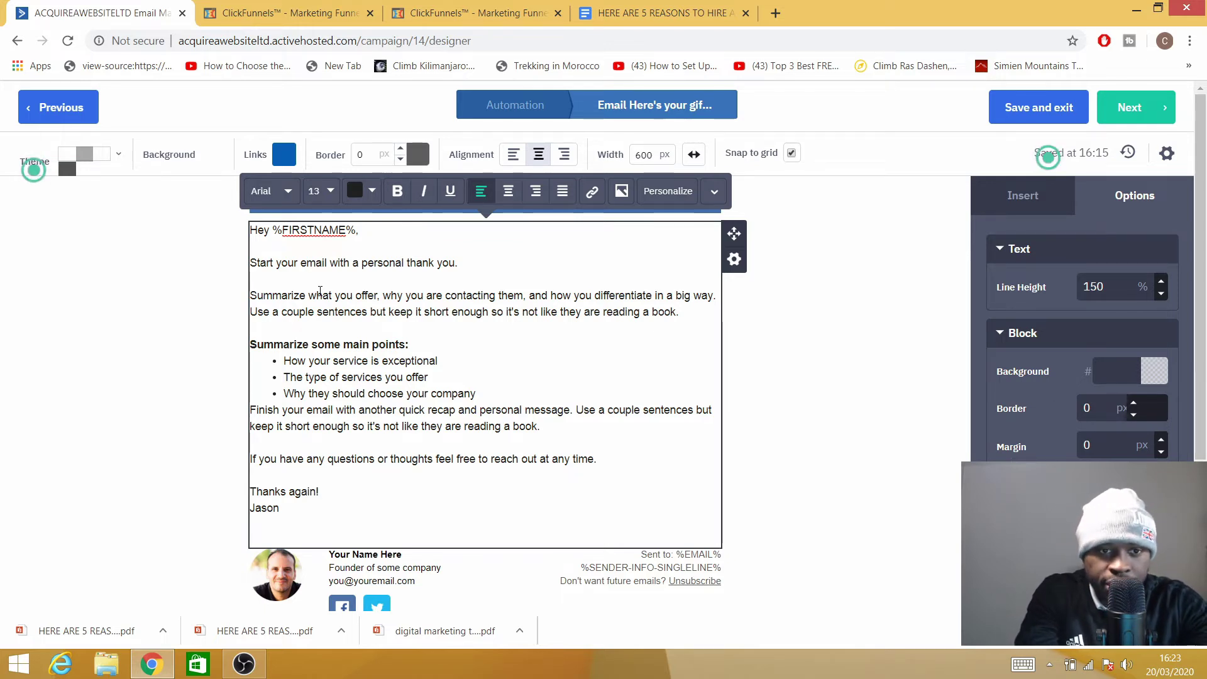
{"action": "type", "text": "here is "}
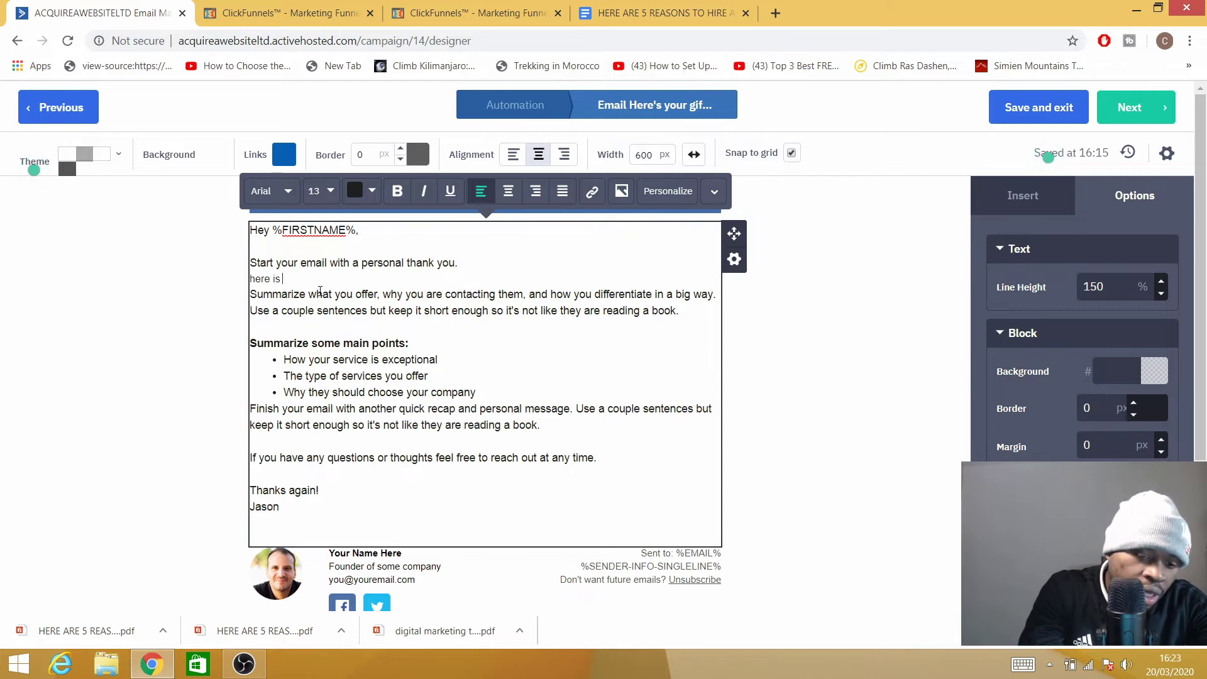
{"action": "type", "text": "our pdf file"}
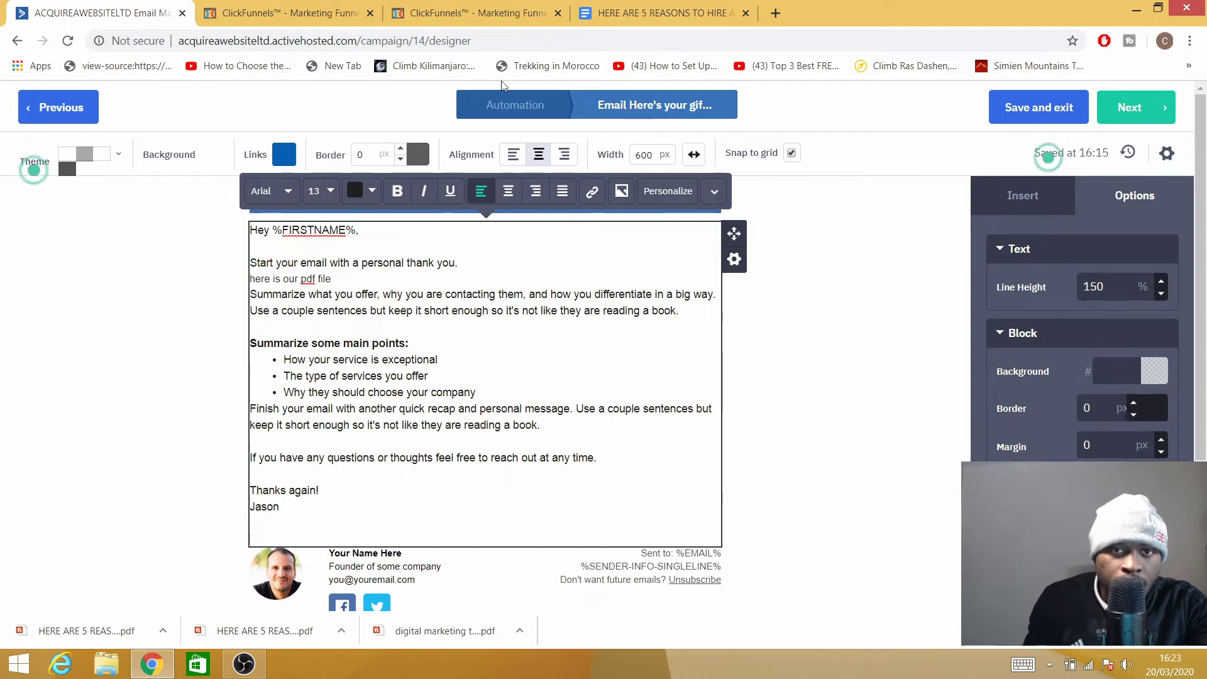
{"action": "left_click", "coordinate": [478, 12]}
Copy the asset path of the Social media mistakes PDF from ClickFunnels' digital assets.
{"action": "left_click", "coordinate": [283, 12]}
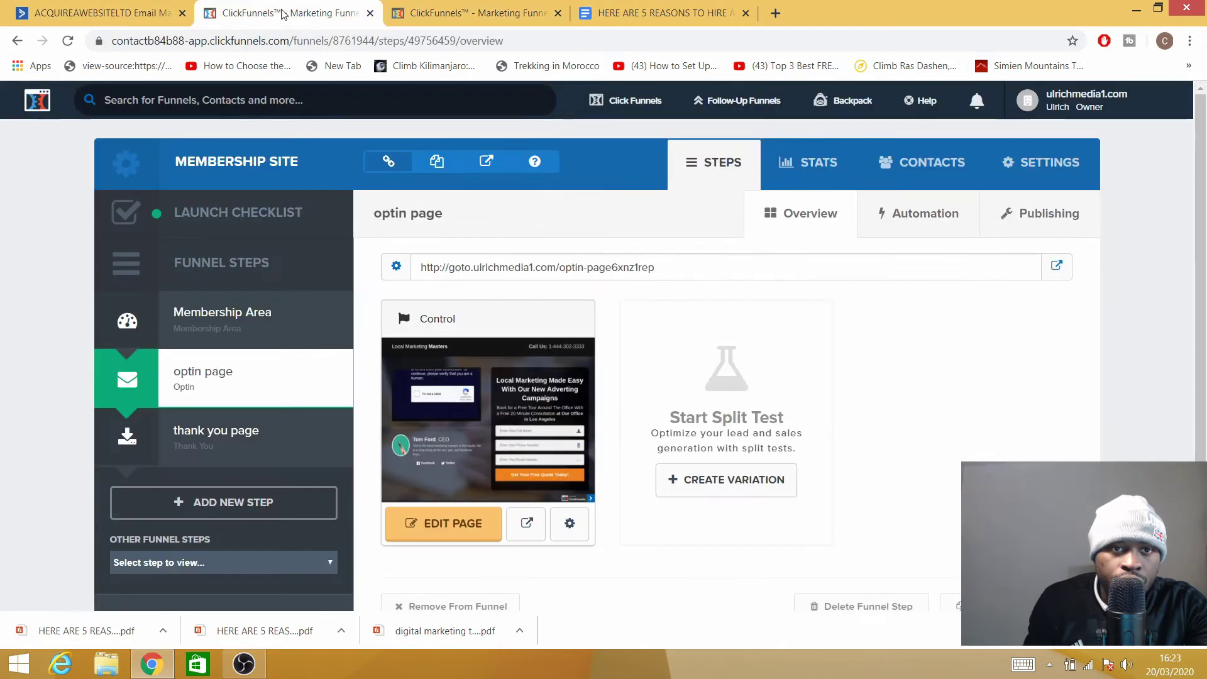
{"action": "left_click", "coordinate": [478, 12]}
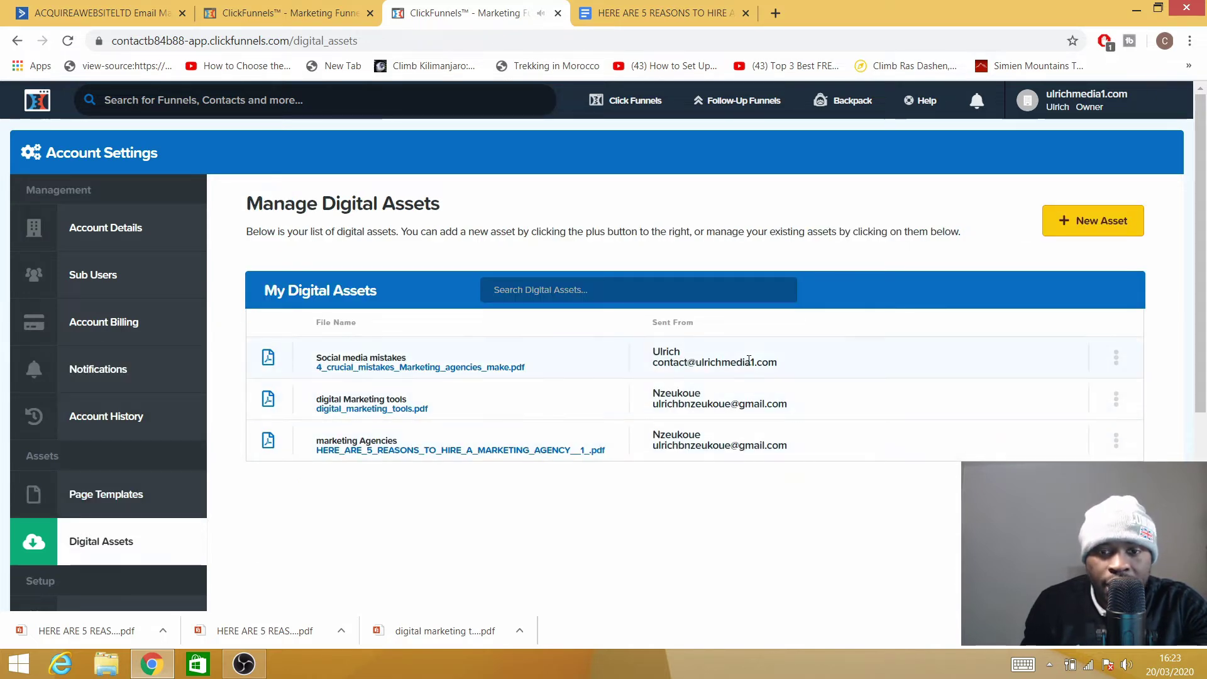
{"action": "left_click", "coordinate": [1116, 358]}
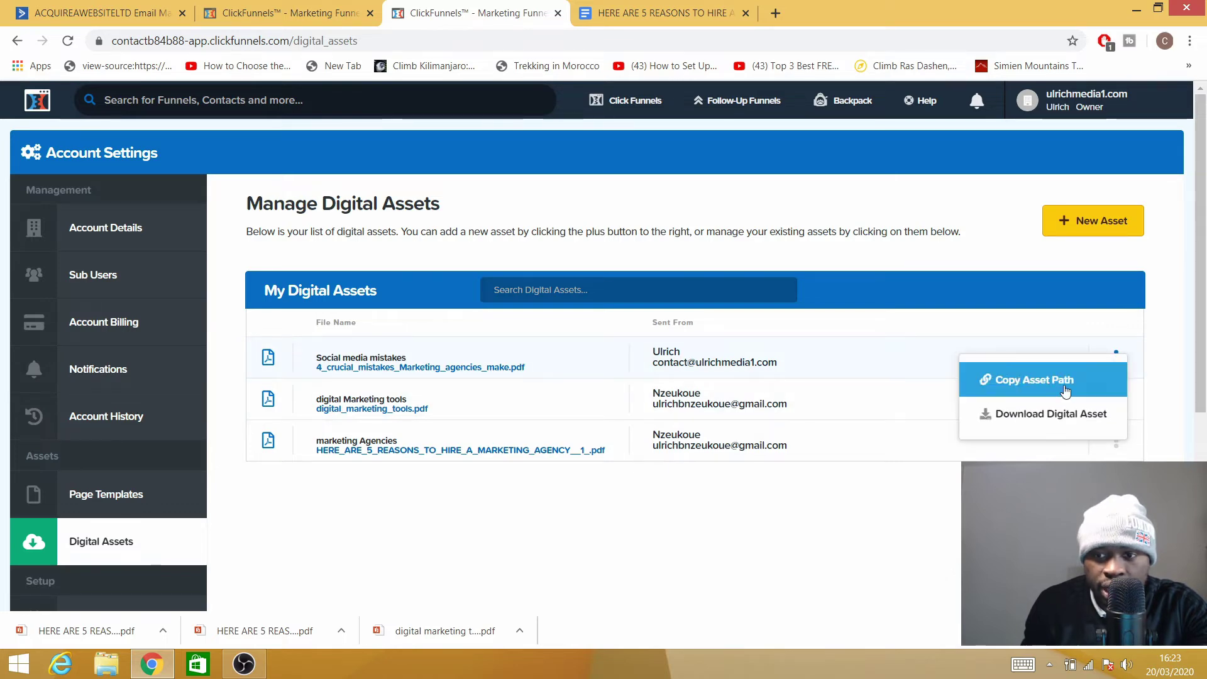
{"action": "left_click", "coordinate": [1026, 381]}
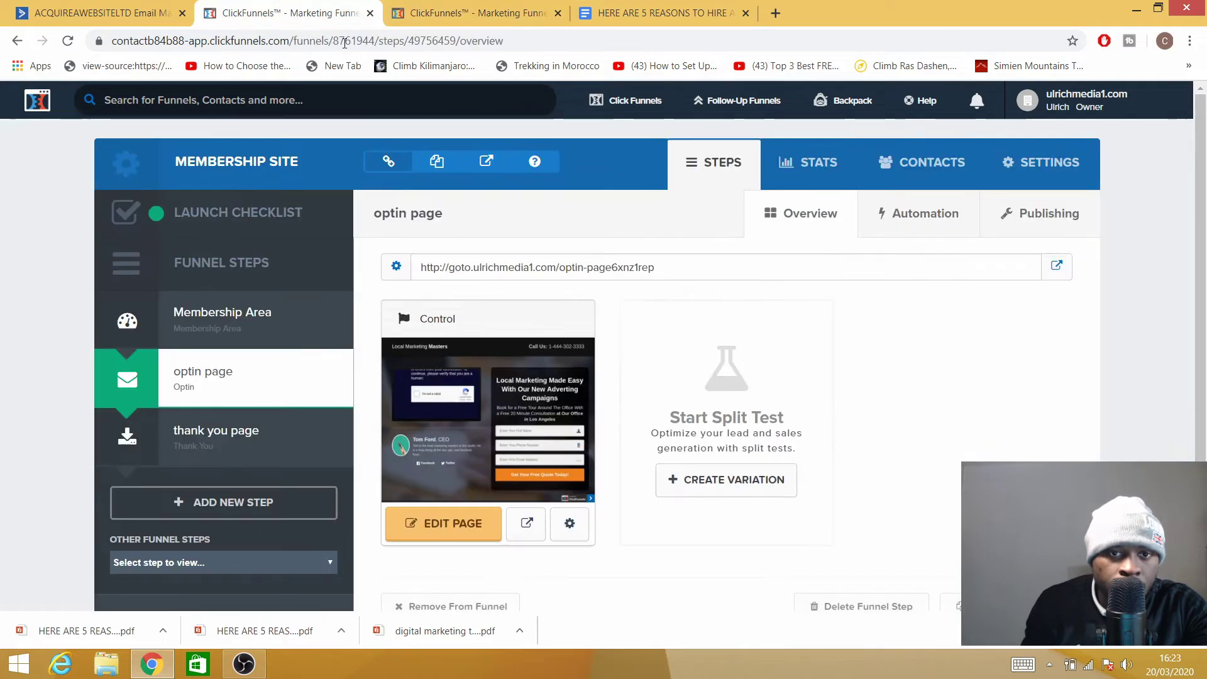
Back in the email designer, paste the copied PDF URL on a new line, then delete it.
{"action": "left_click", "coordinate": [95, 12]}
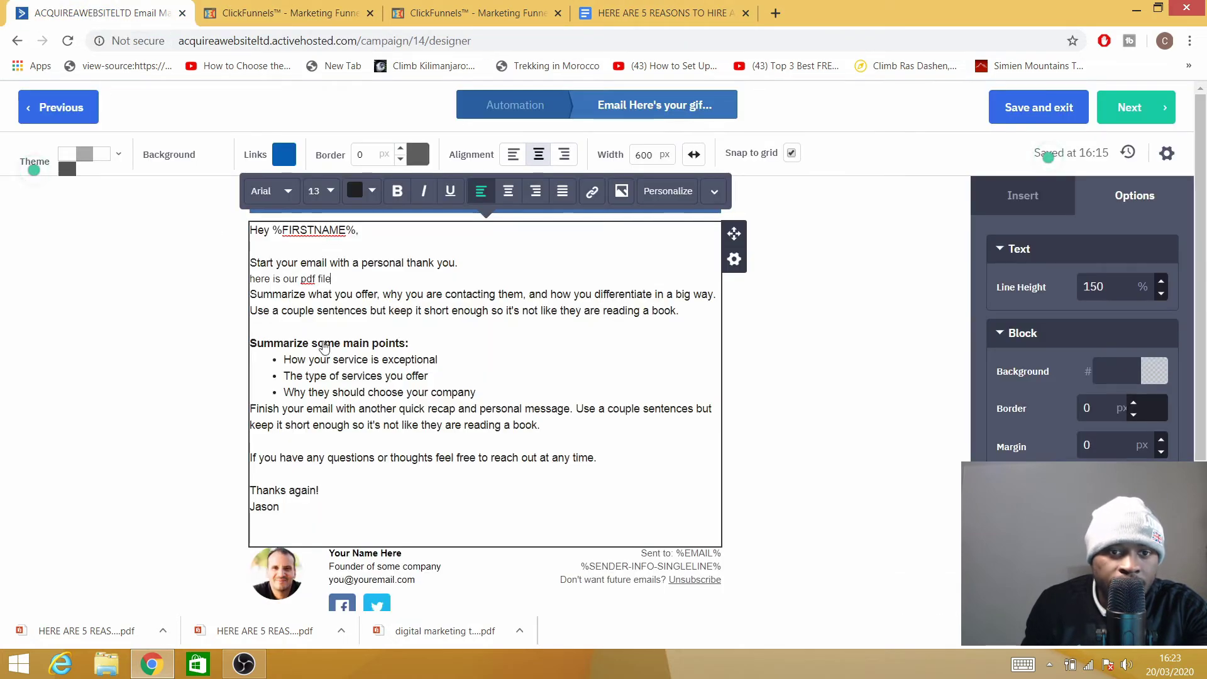
{"action": "key", "text": "Return"}
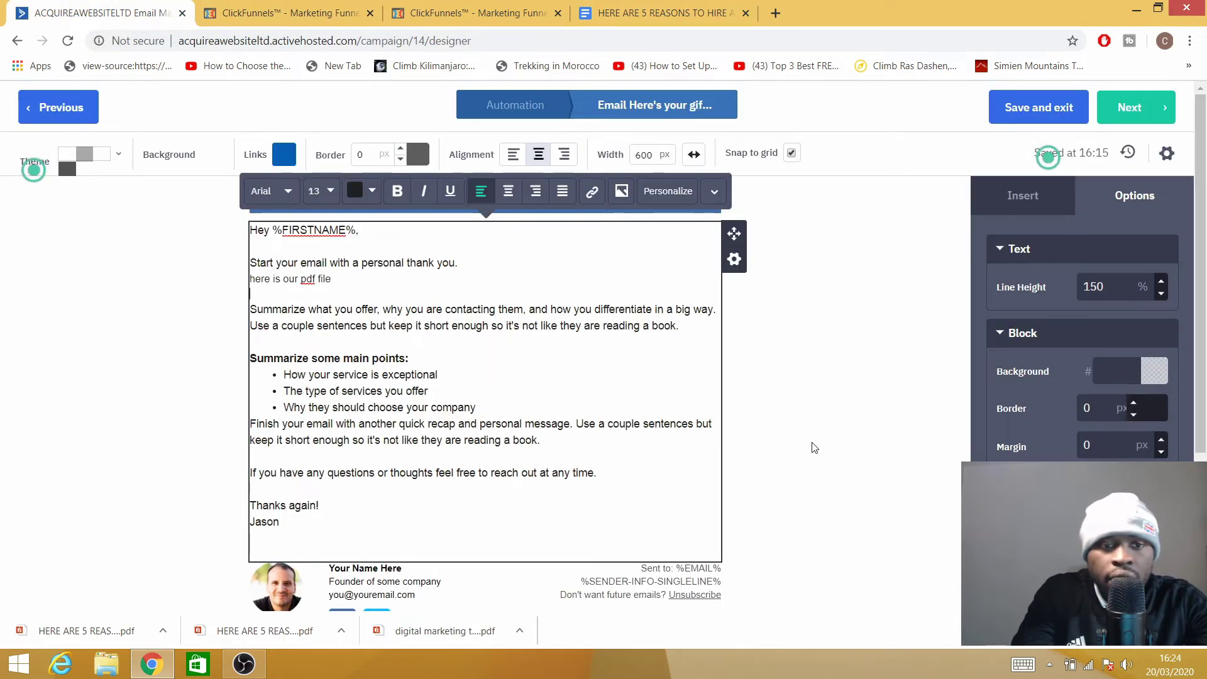
{"action": "right_click", "coordinate": [252, 293]}
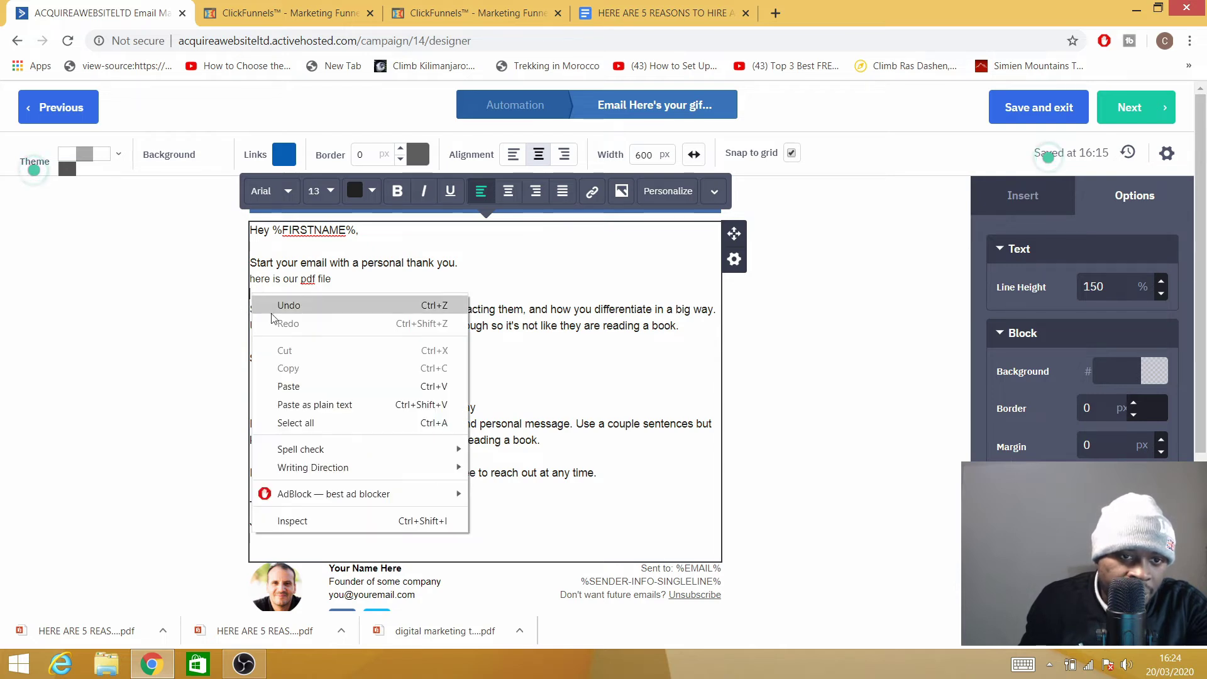
{"action": "left_click", "coordinate": [289, 386]}
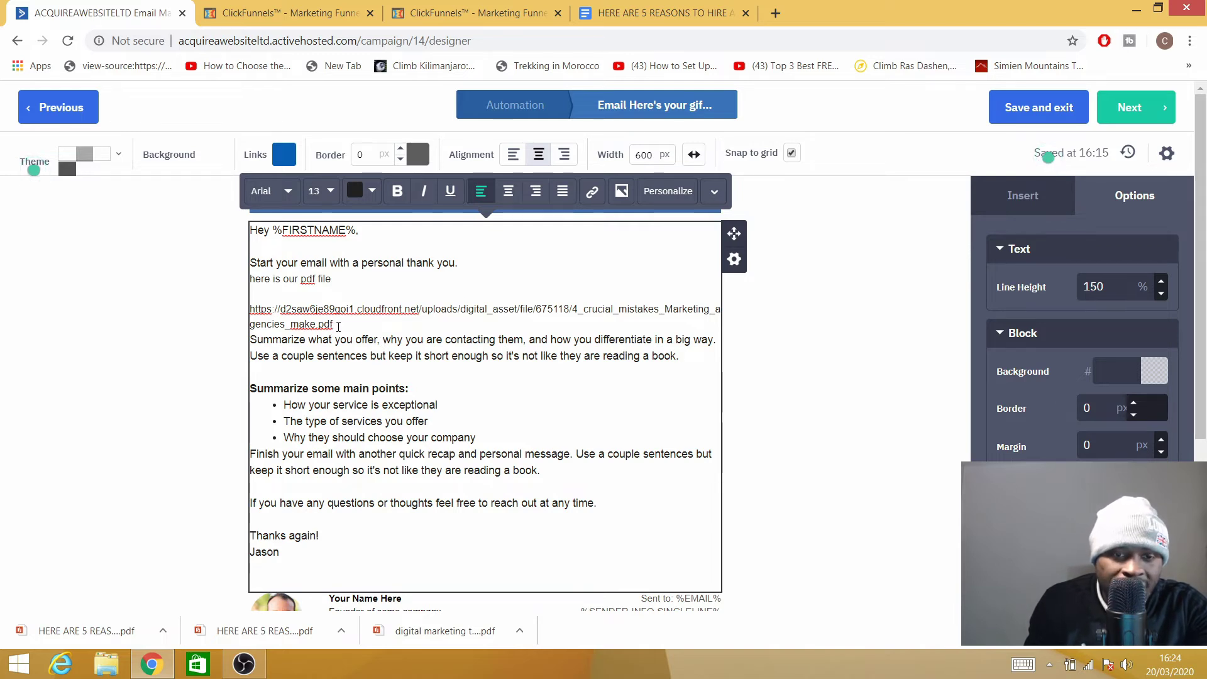
{"action": "left_click_drag", "start_coordinate": [339, 324], "coordinate": [234, 314]}
{"action": "key", "text": "BackSpace"}
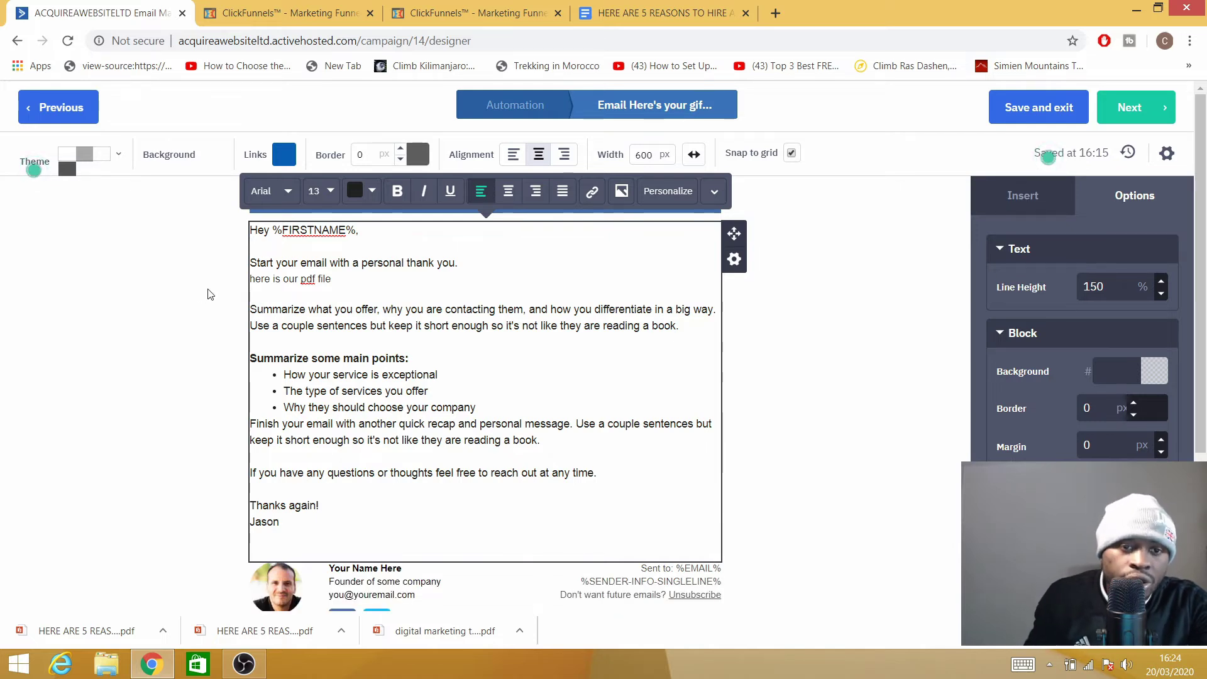
Turn 'here is our pdf file' into a hyperlink to the copied PDF URL.
{"action": "left_click_drag", "start_coordinate": [334, 280], "coordinate": [246, 288]}
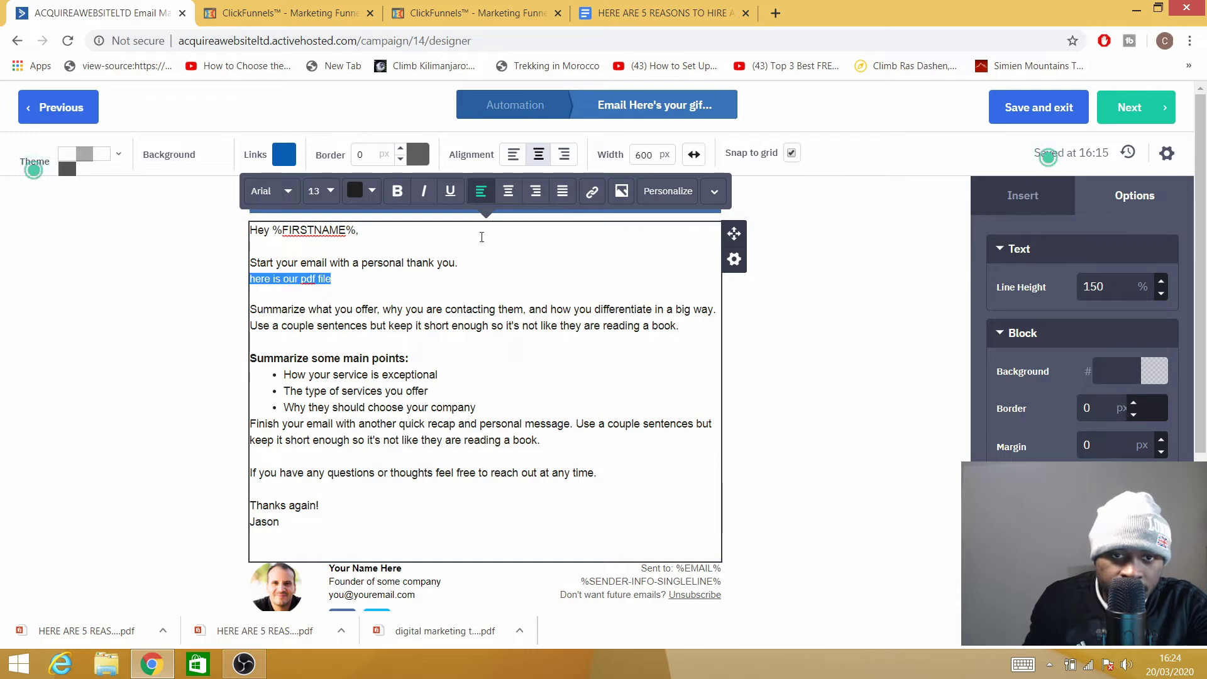
{"action": "left_click", "coordinate": [595, 192]}
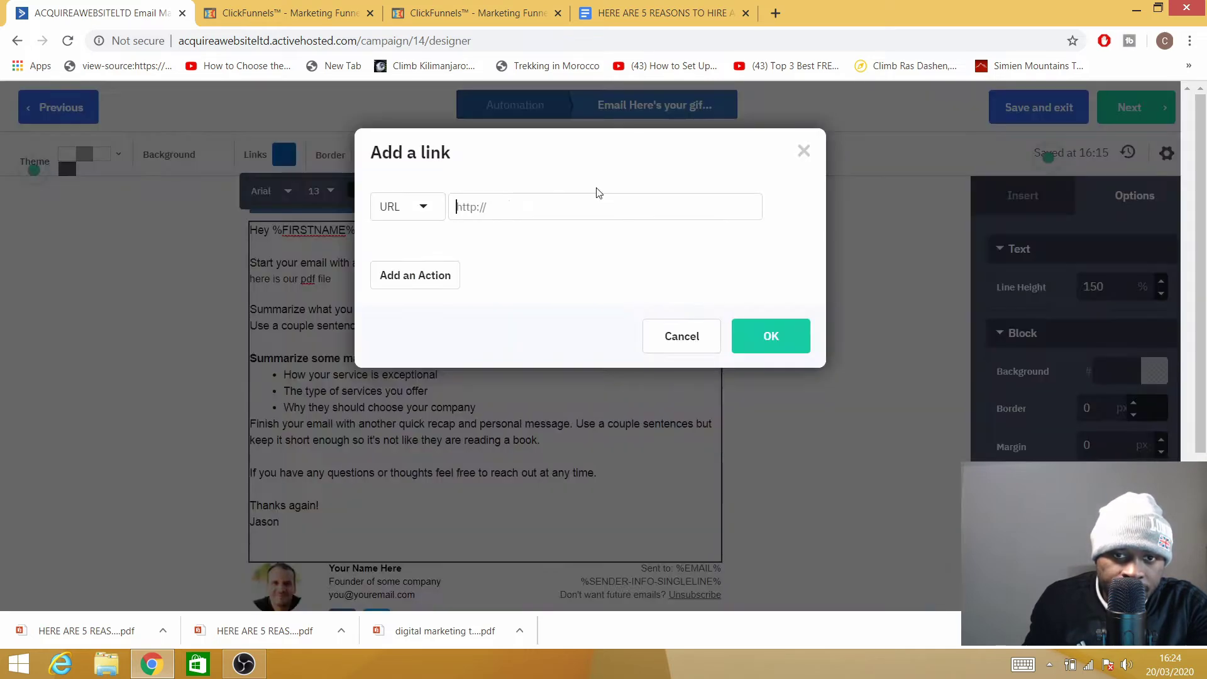
{"action": "right_click", "coordinate": [473, 212]}
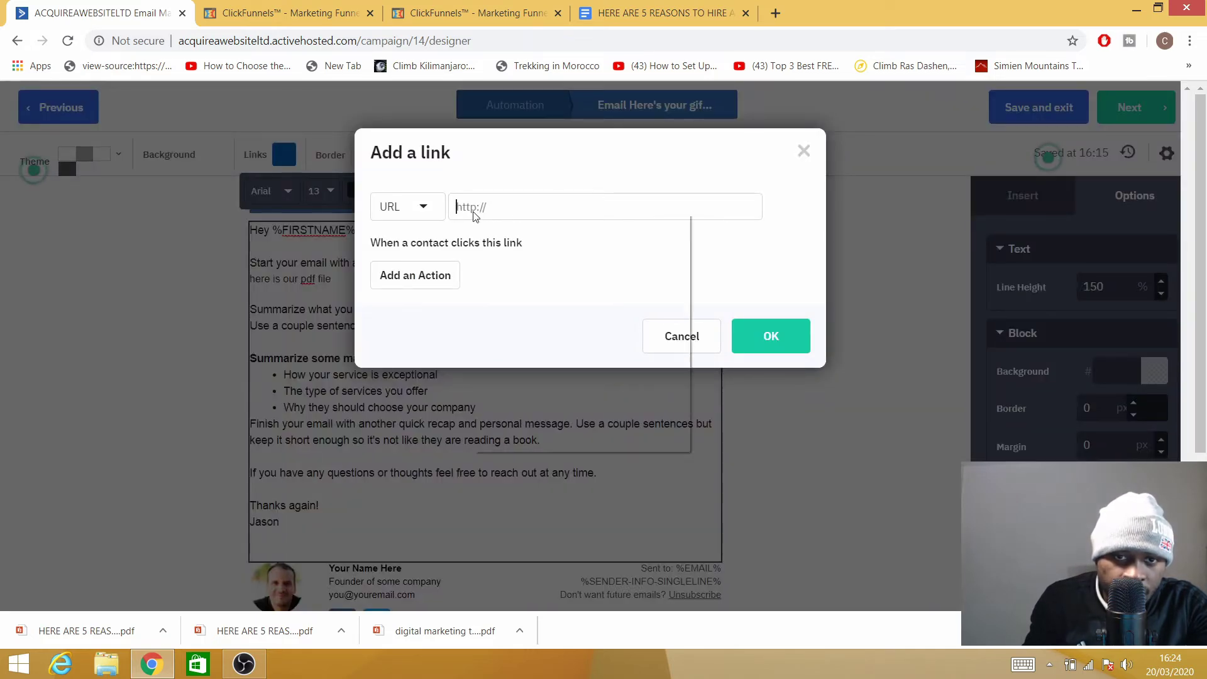
{"action": "left_click", "coordinate": [509, 305]}
{"action": "left_click", "coordinate": [773, 337]}
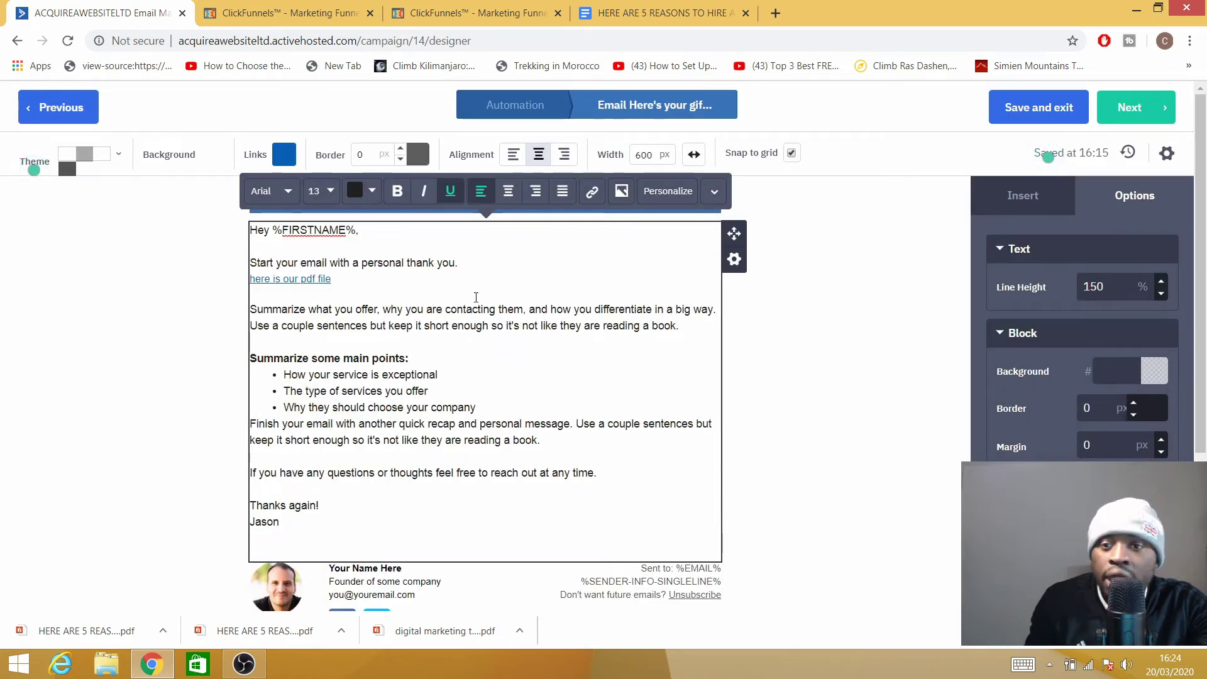
{"action": "scroll", "coordinate": [481, 288], "scroll_direction": "down", "scroll_amount": 5}
{"action": "scroll", "coordinate": [503, 283], "scroll_direction": "up", "scroll_amount": 4}
{"action": "scroll", "coordinate": [486, 404], "scroll_direction": "up", "scroll_amount": 3}
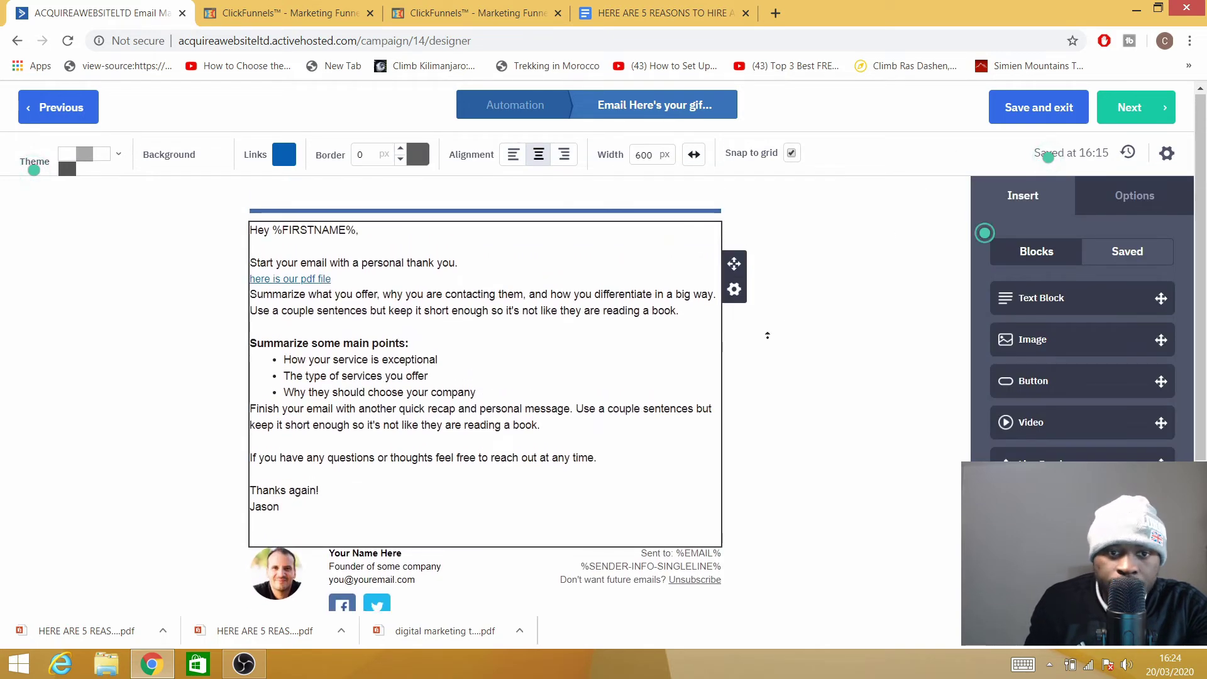
{"action": "scroll", "coordinate": [269, 380], "scroll_direction": "down", "scroll_amount": 3}
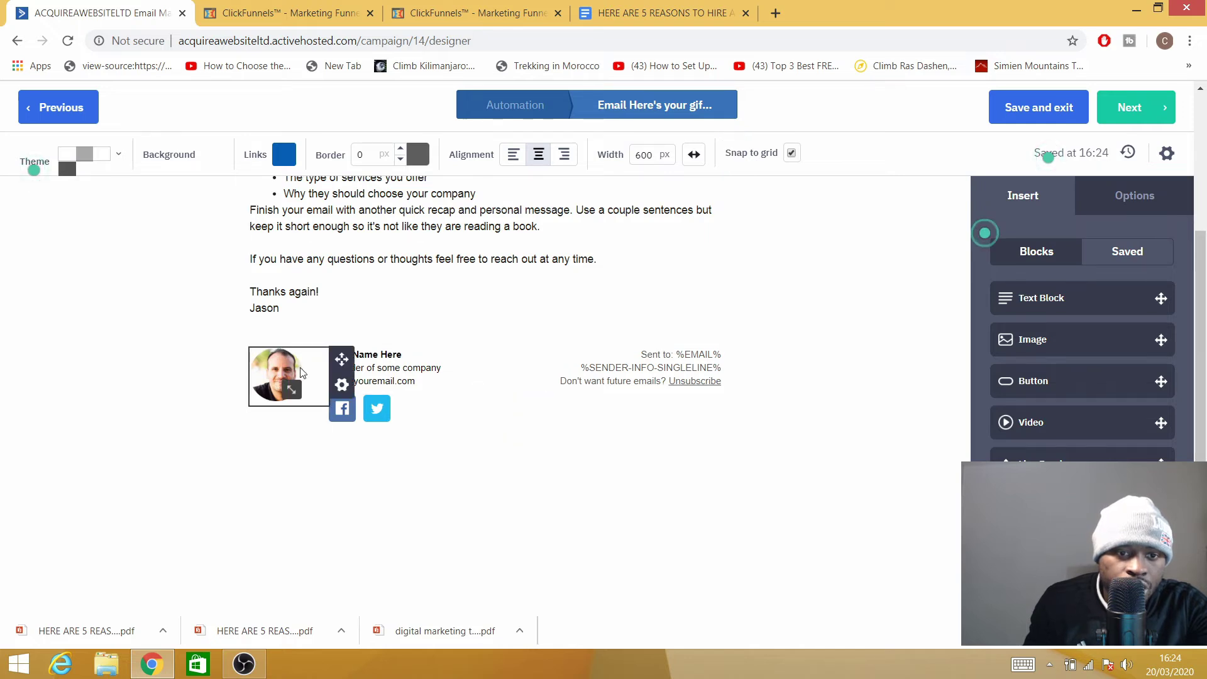
{"action": "left_click", "coordinate": [340, 387]}
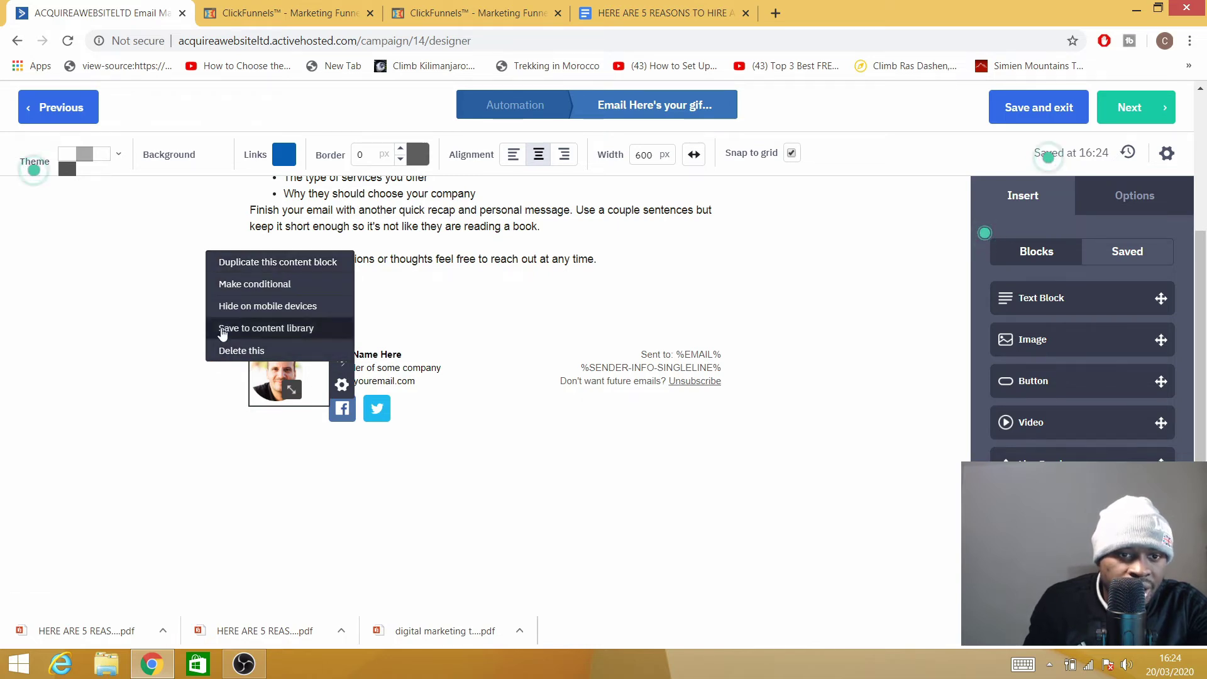
{"action": "left_click", "coordinate": [300, 476]}
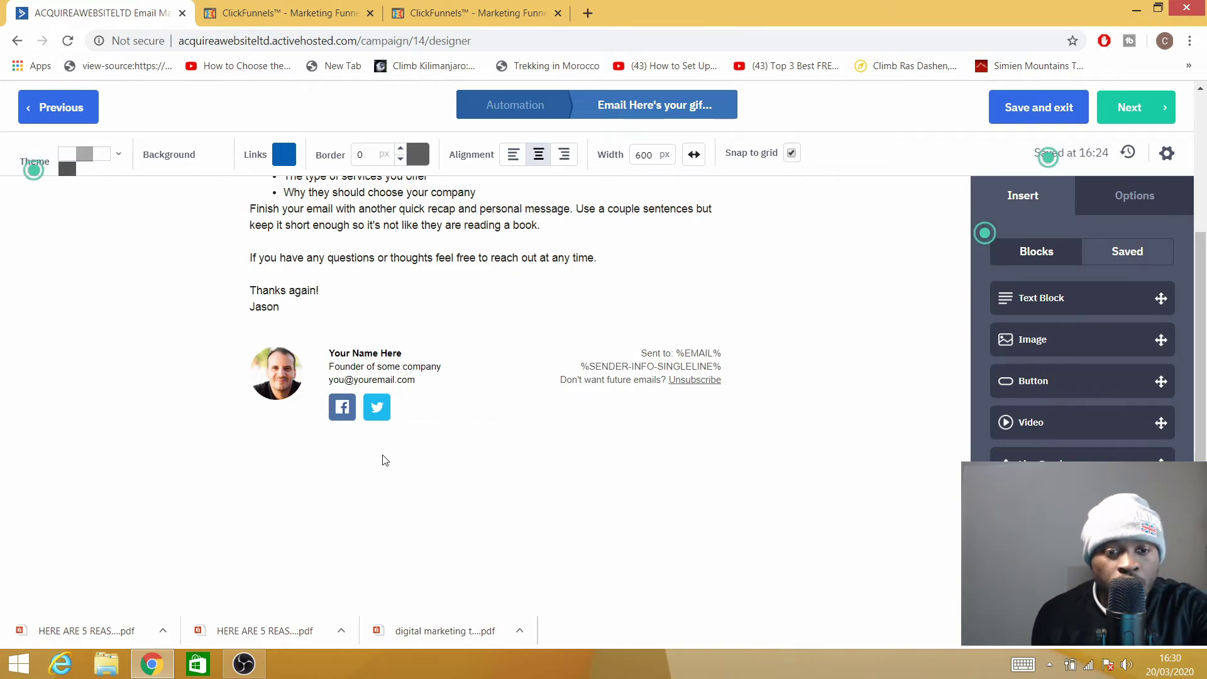
{"action": "left_click", "coordinate": [484, 405]}
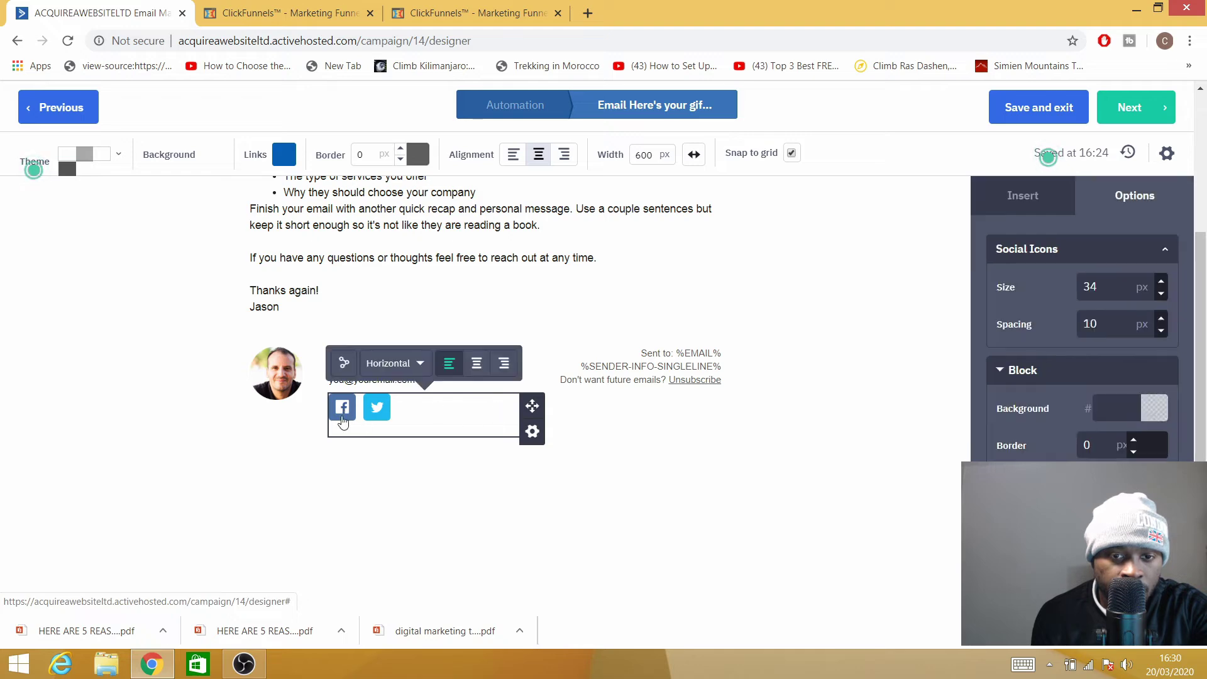
{"action": "left_click", "coordinate": [344, 364]}
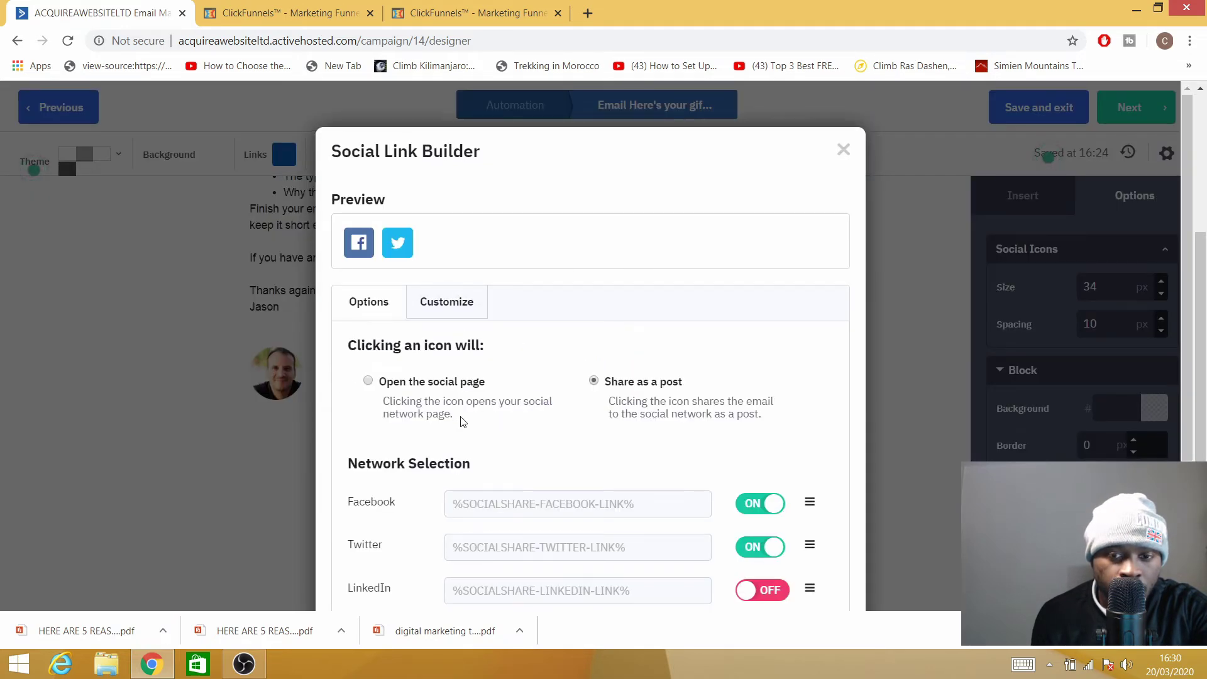
{"action": "scroll", "coordinate": [528, 418], "scroll_direction": "down", "scroll_amount": 3}
{"action": "scroll", "coordinate": [533, 416], "scroll_direction": "up", "scroll_amount": 3}
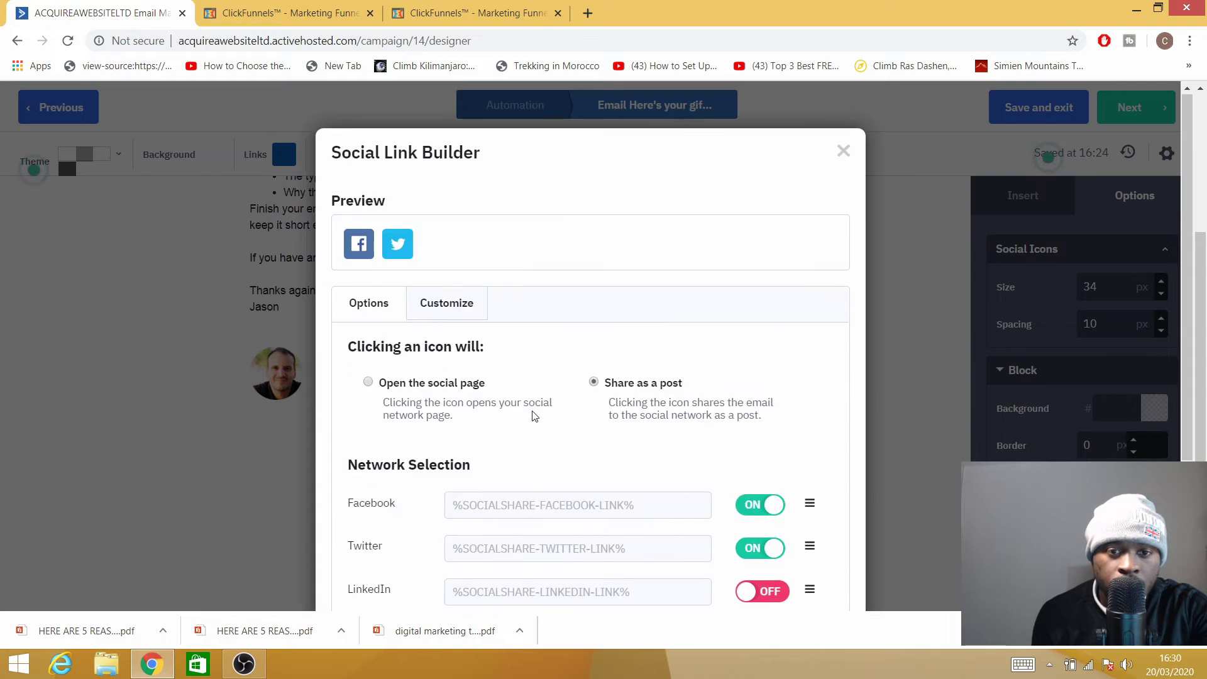
{"action": "left_click", "coordinate": [368, 384]}
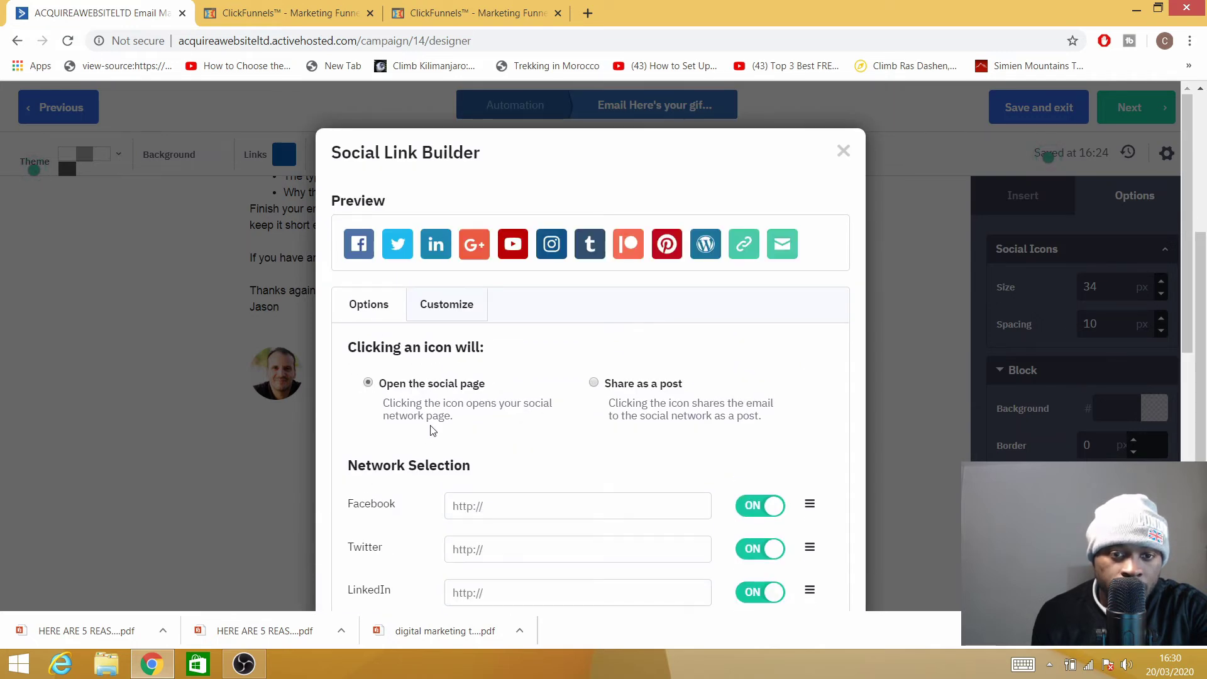
{"action": "scroll", "coordinate": [486, 401], "scroll_direction": "down", "scroll_amount": 3}
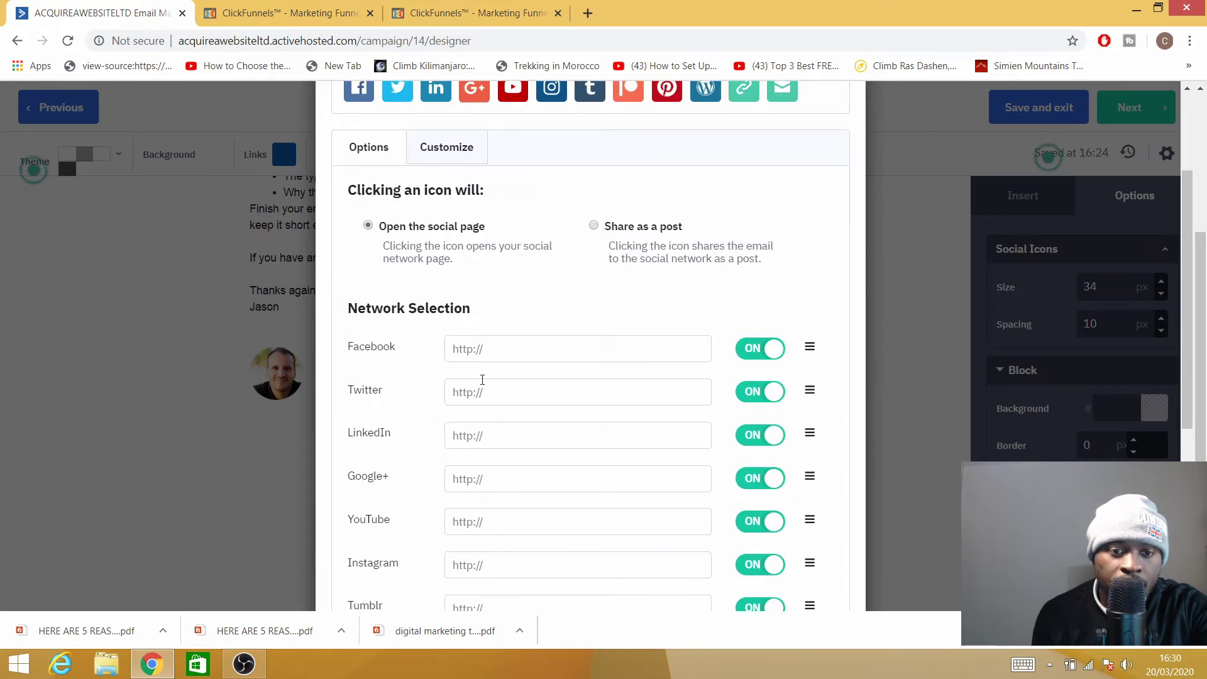
{"action": "left_click", "coordinate": [489, 438]}
{"action": "scroll", "coordinate": [510, 506], "scroll_direction": "down", "scroll_amount": 5}
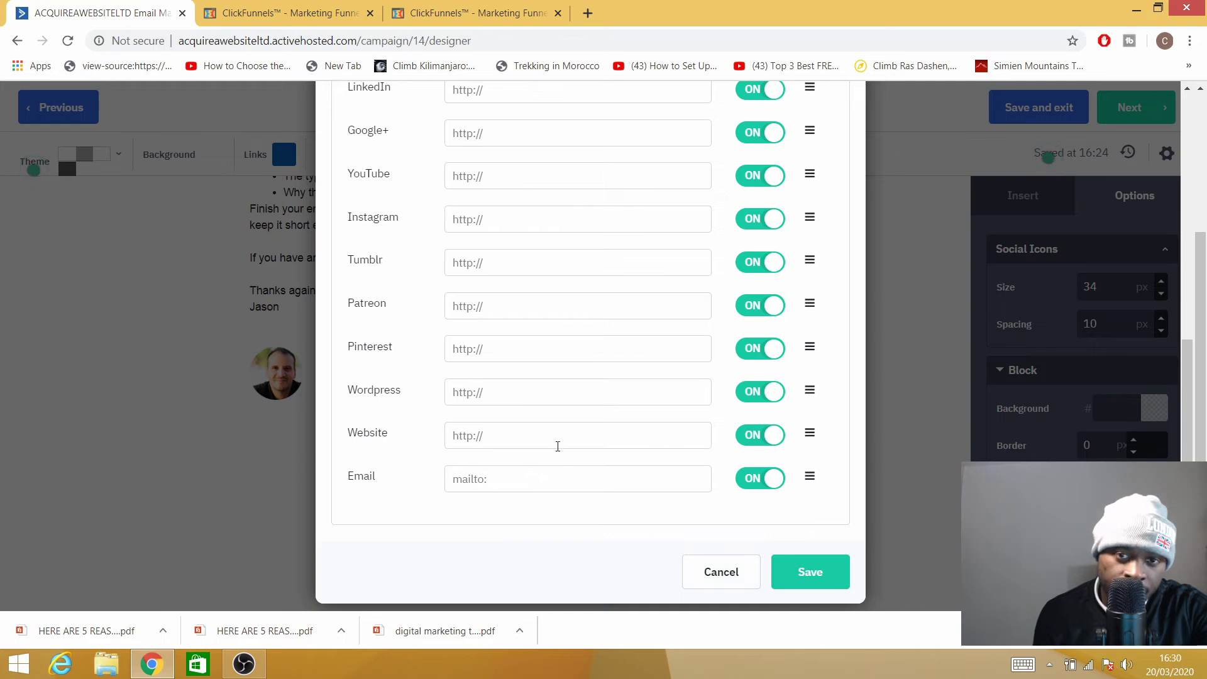
{"action": "scroll", "coordinate": [550, 440], "scroll_direction": "up", "scroll_amount": 7}
{"action": "scroll", "coordinate": [544, 431], "scroll_direction": "down", "scroll_amount": 5}
{"action": "scroll", "coordinate": [544, 434], "scroll_direction": "up", "scroll_amount": 5}
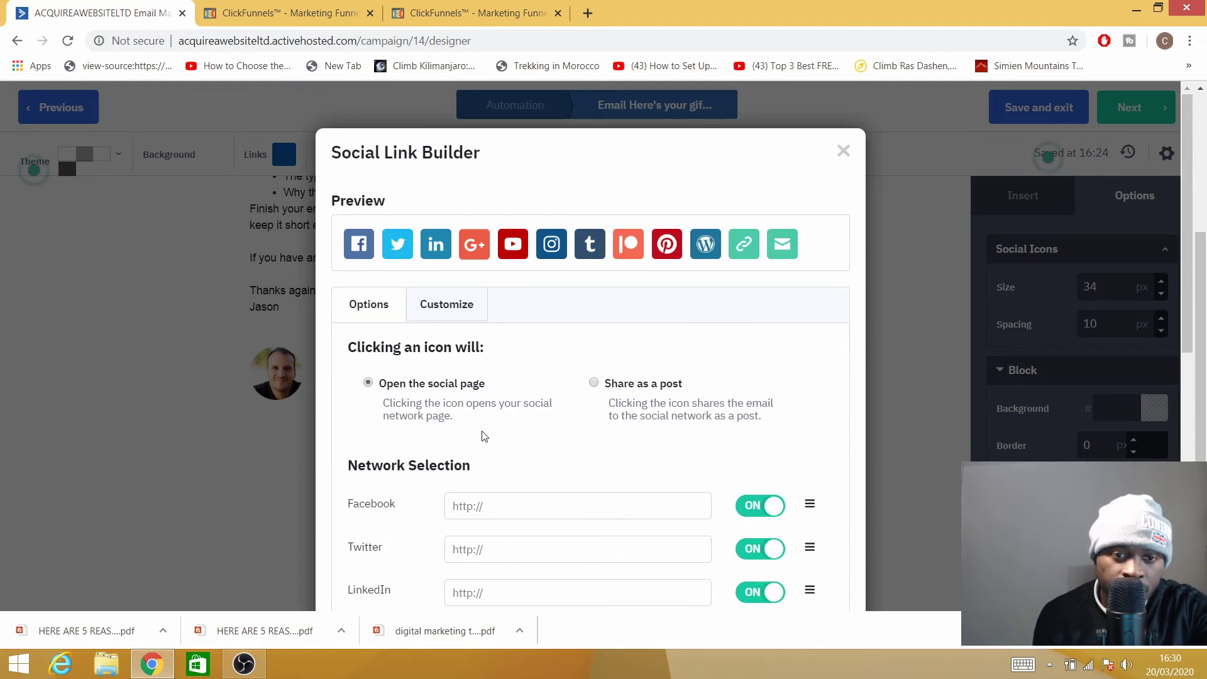
{"action": "scroll", "coordinate": [472, 453], "scroll_direction": "down", "scroll_amount": 5}
{"action": "scroll", "coordinate": [710, 552], "scroll_direction": "down", "scroll_amount": 3}
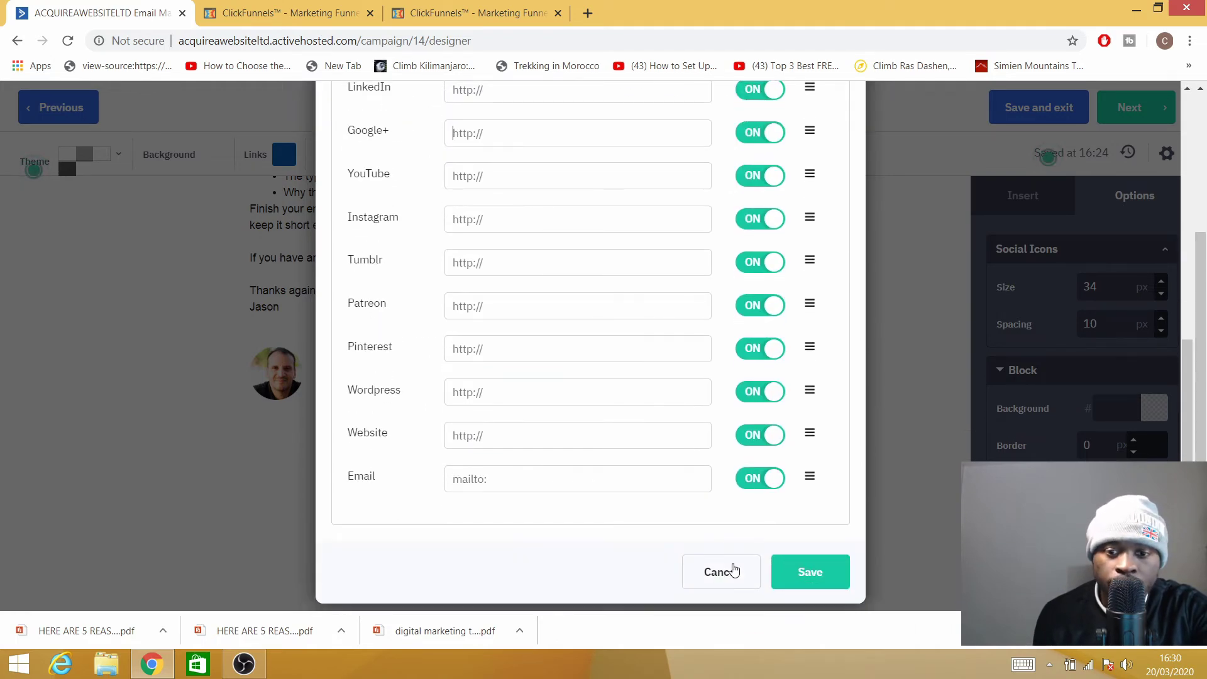
{"action": "left_click", "coordinate": [719, 588]}
{"action": "scroll", "coordinate": [501, 335], "scroll_direction": "up", "scroll_amount": 3}
{"action": "scroll", "coordinate": [768, 331], "scroll_direction": "down", "scroll_amount": 3}
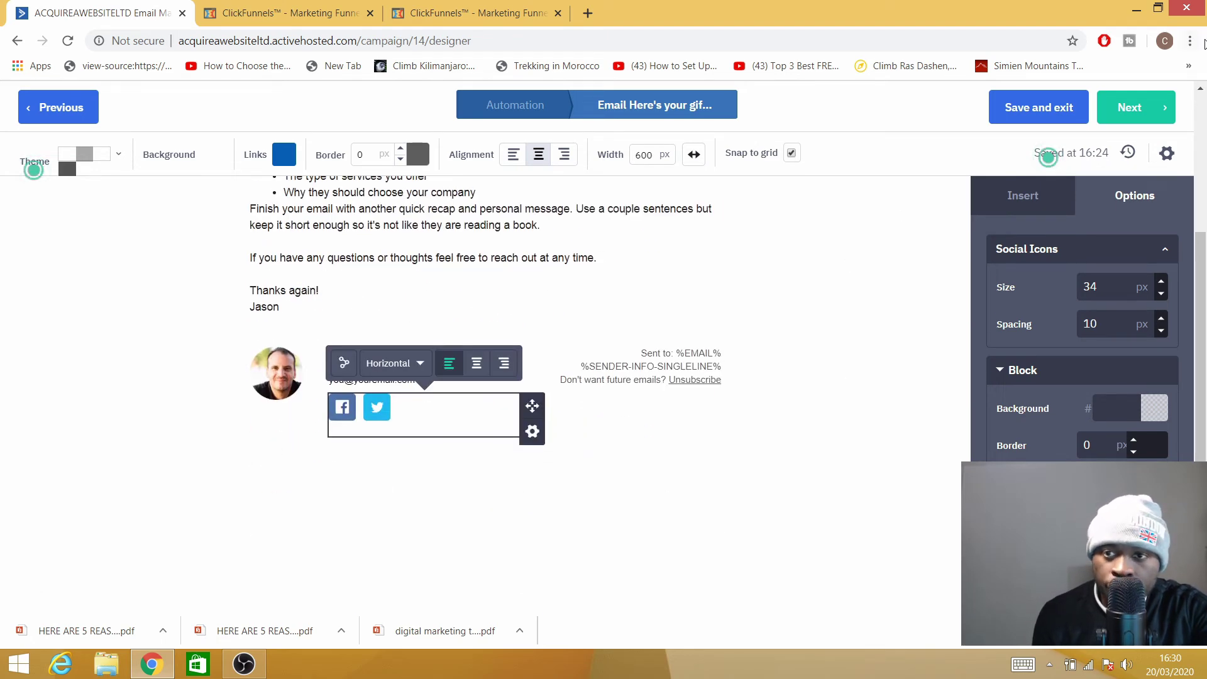
Save the gift email and insert a Wait for 11 minutes step before it.
{"action": "left_click", "coordinate": [1033, 110]}
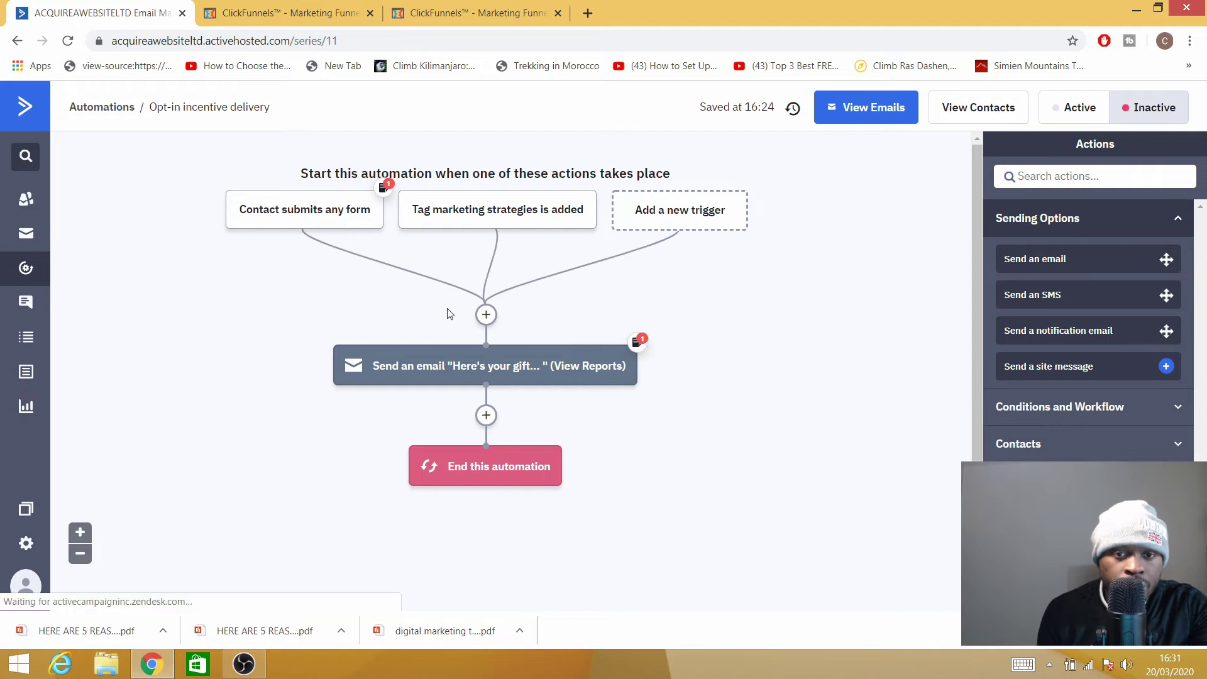
{"action": "scroll", "coordinate": [539, 380], "scroll_direction": "down", "scroll_amount": 1}
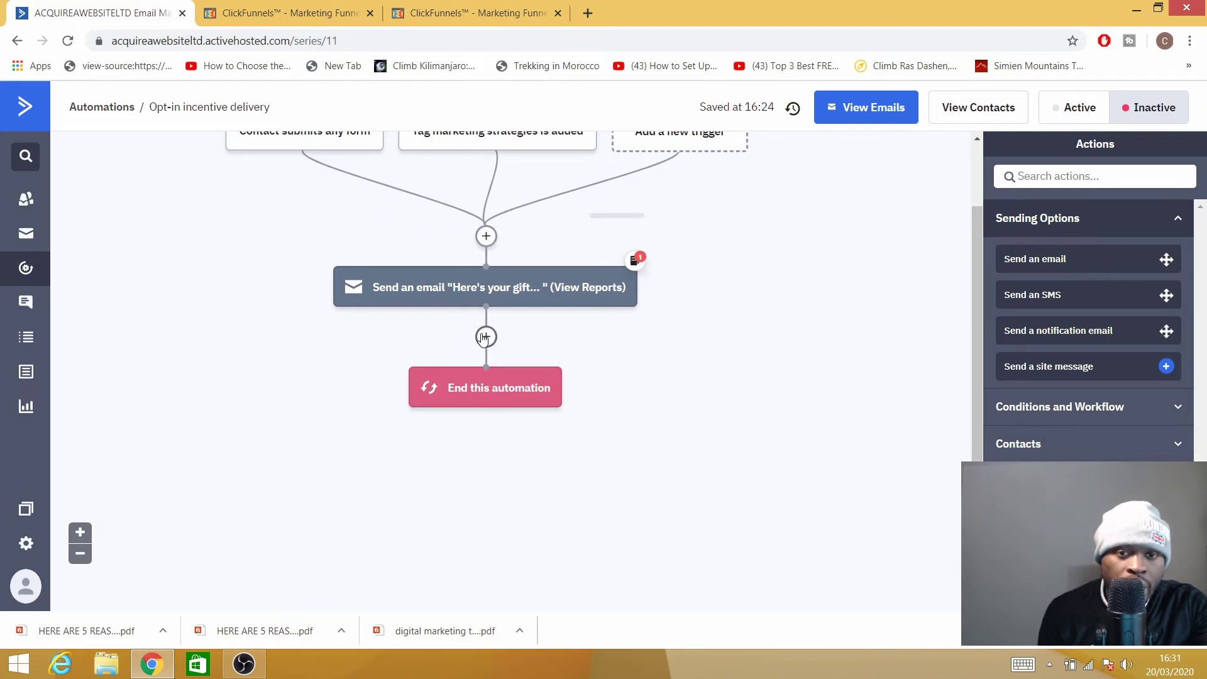
{"action": "mouse_move", "coordinate": [489, 274]}
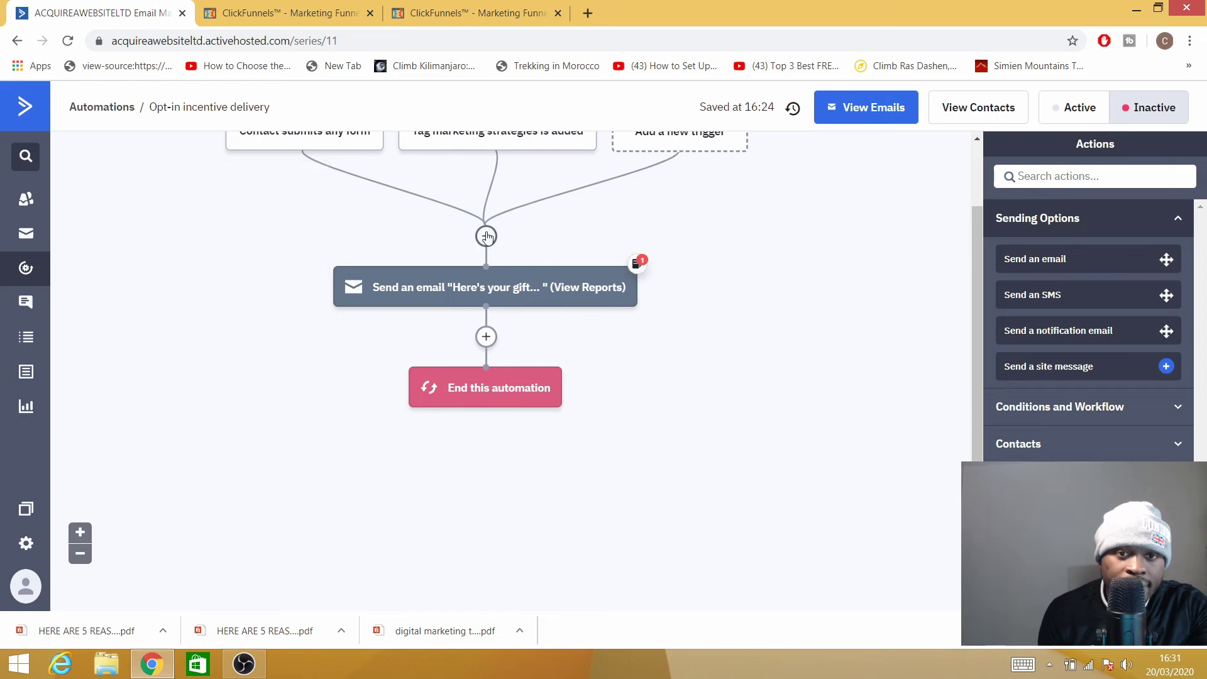
{"action": "left_click", "coordinate": [488, 246]}
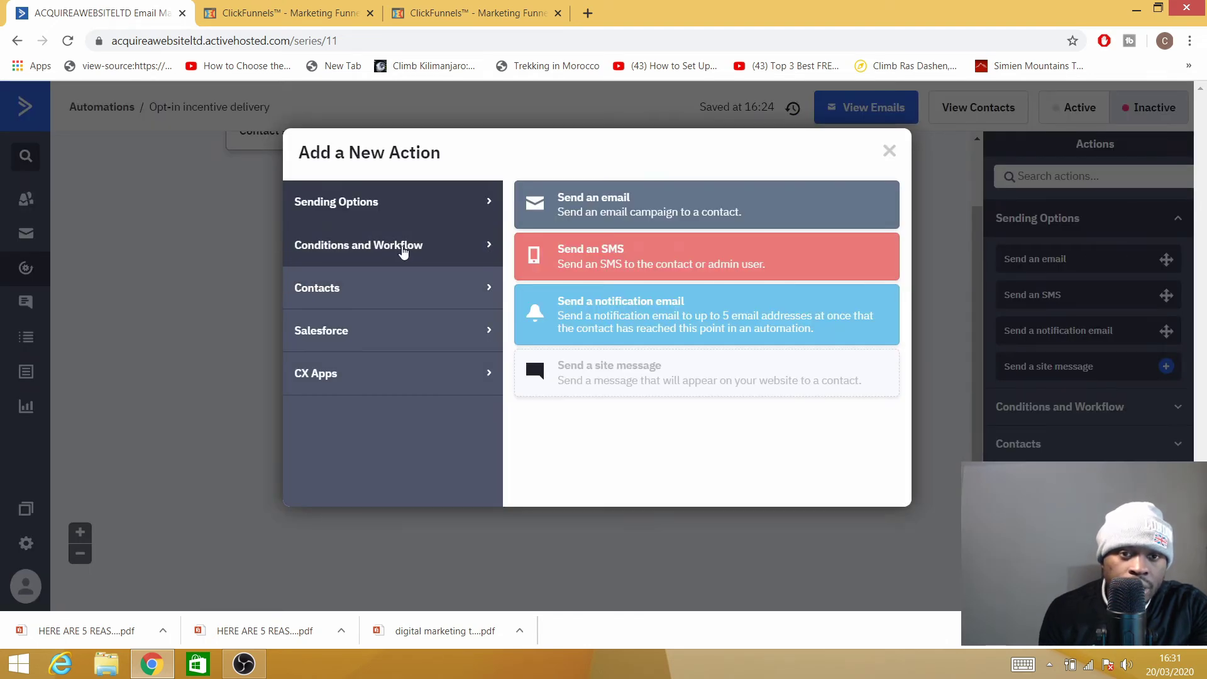
{"action": "left_click", "coordinate": [421, 257]}
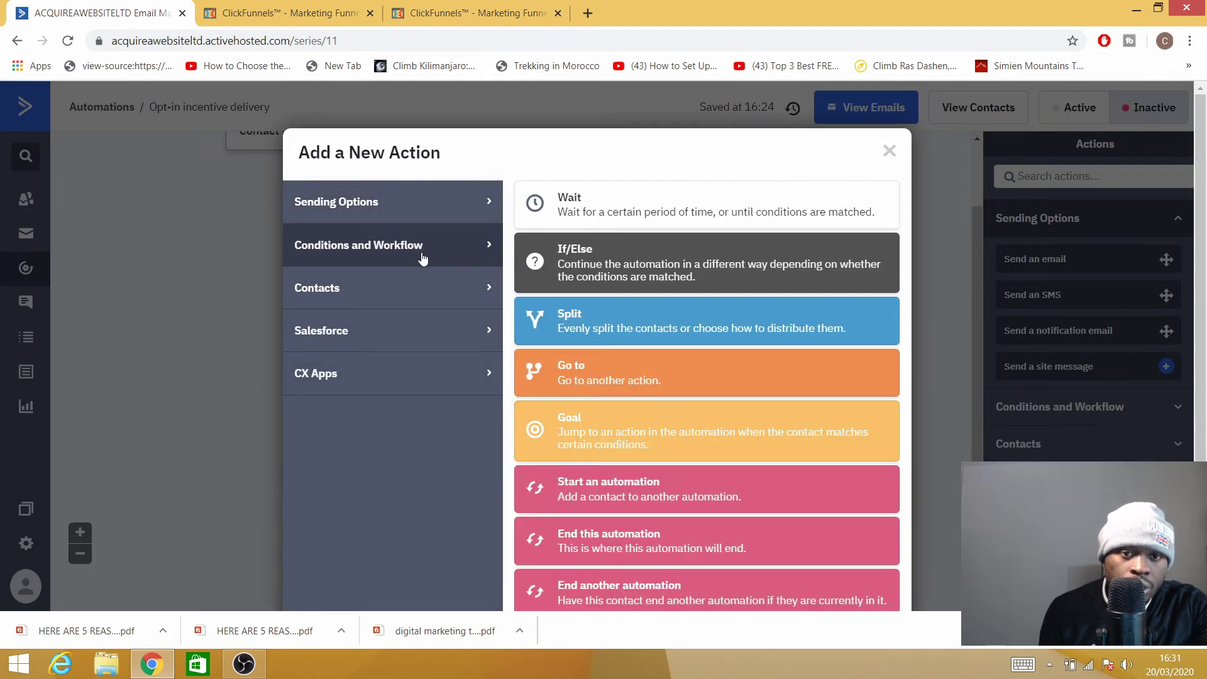
{"action": "left_click", "coordinate": [608, 216]}
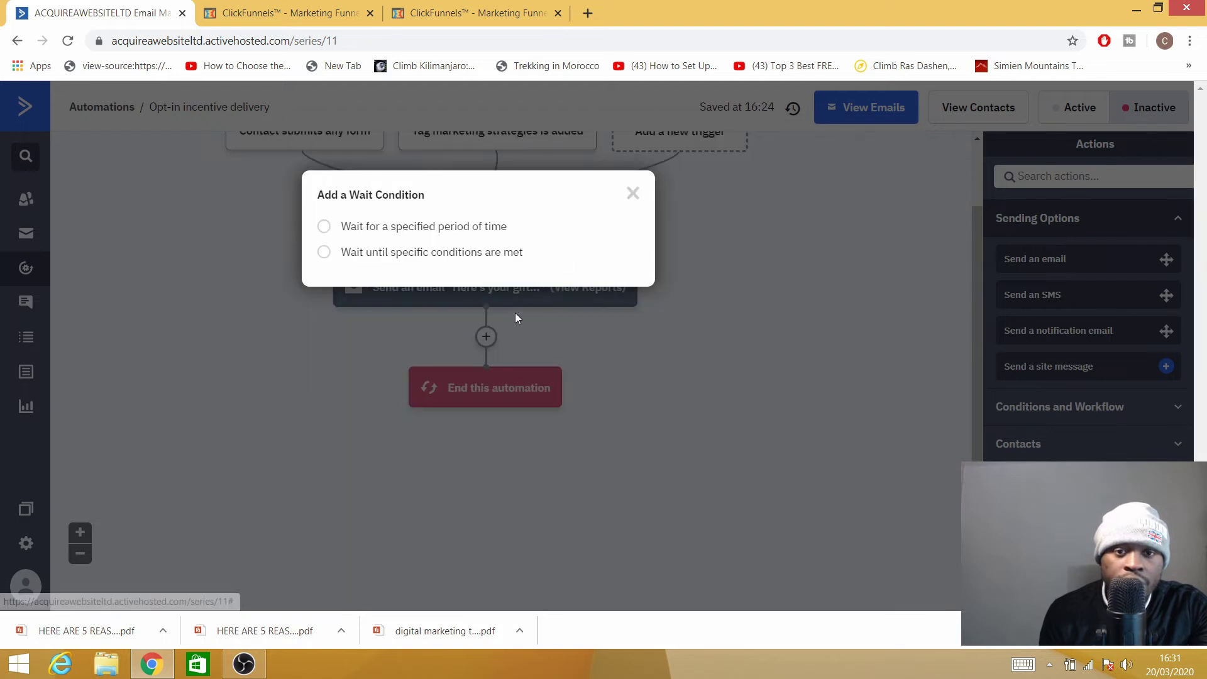
{"action": "left_click", "coordinate": [324, 227]}
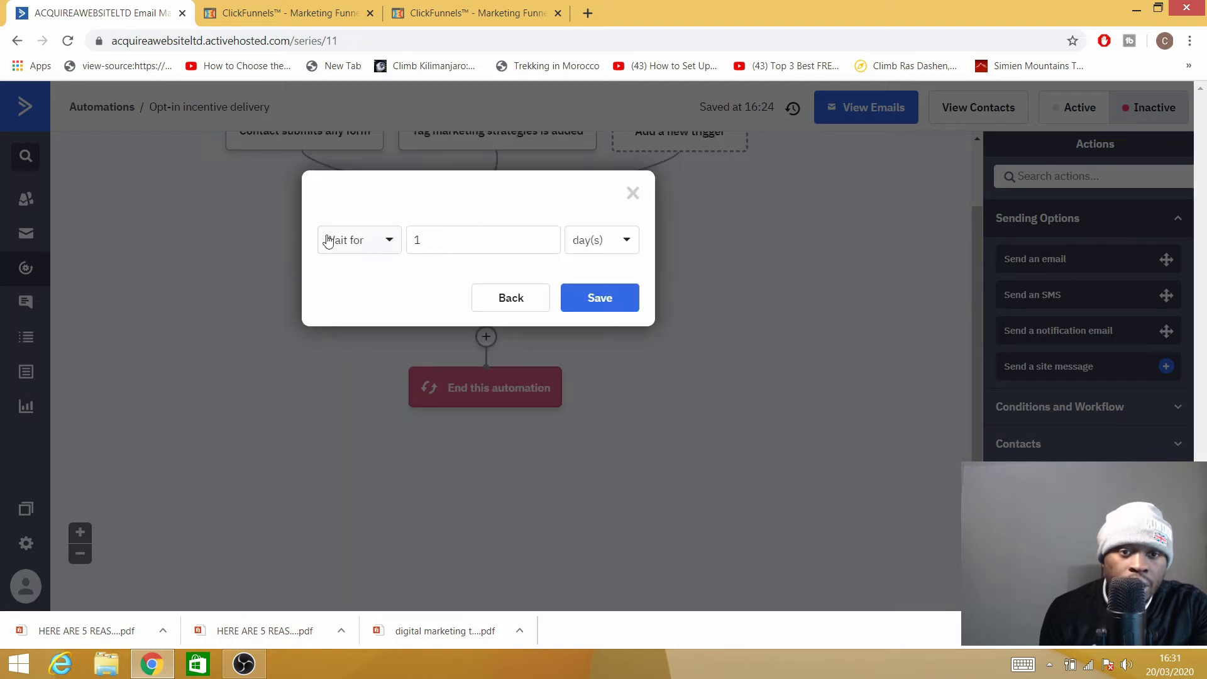
{"action": "left_click", "coordinate": [383, 250]}
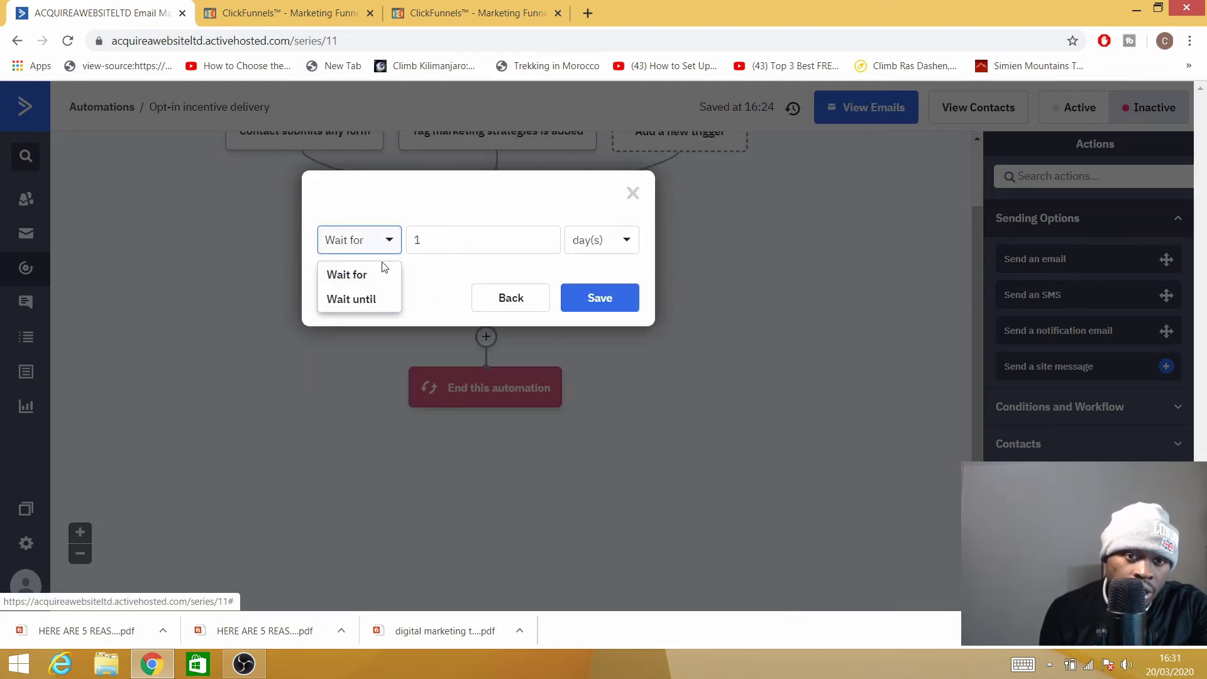
{"action": "left_click", "coordinate": [461, 241]}
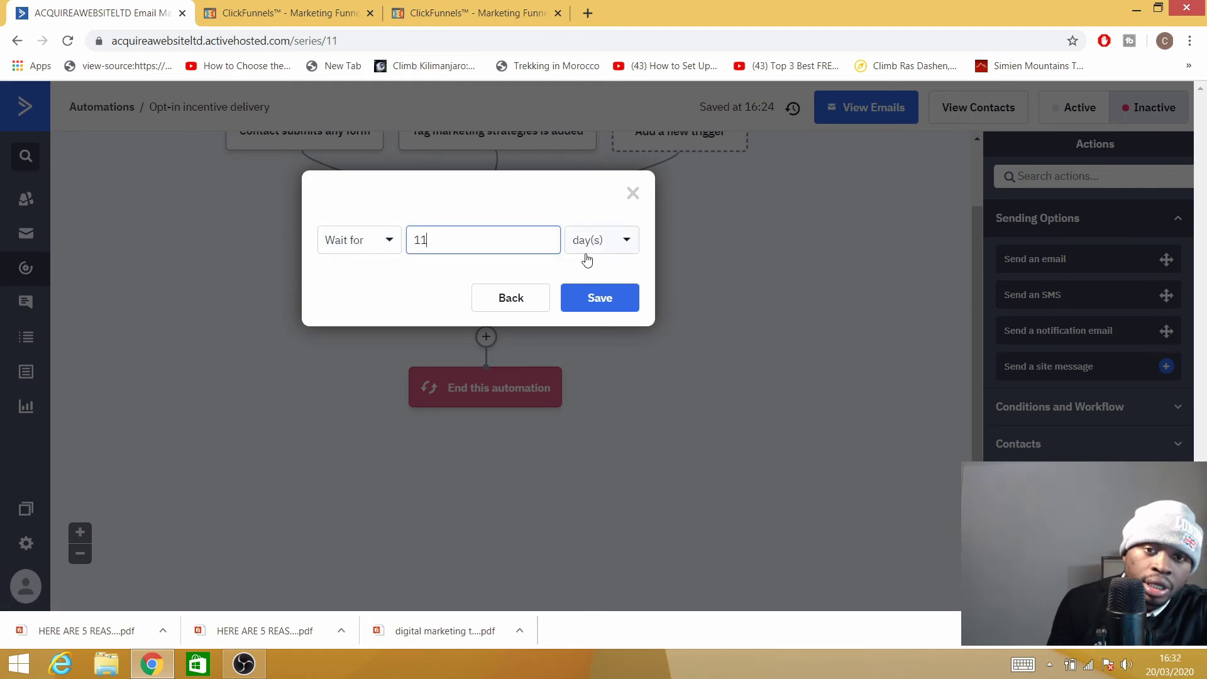
{"action": "type", "text": "1"}
{"action": "left_click", "coordinate": [621, 251]}
{"action": "left_click", "coordinate": [602, 283]}
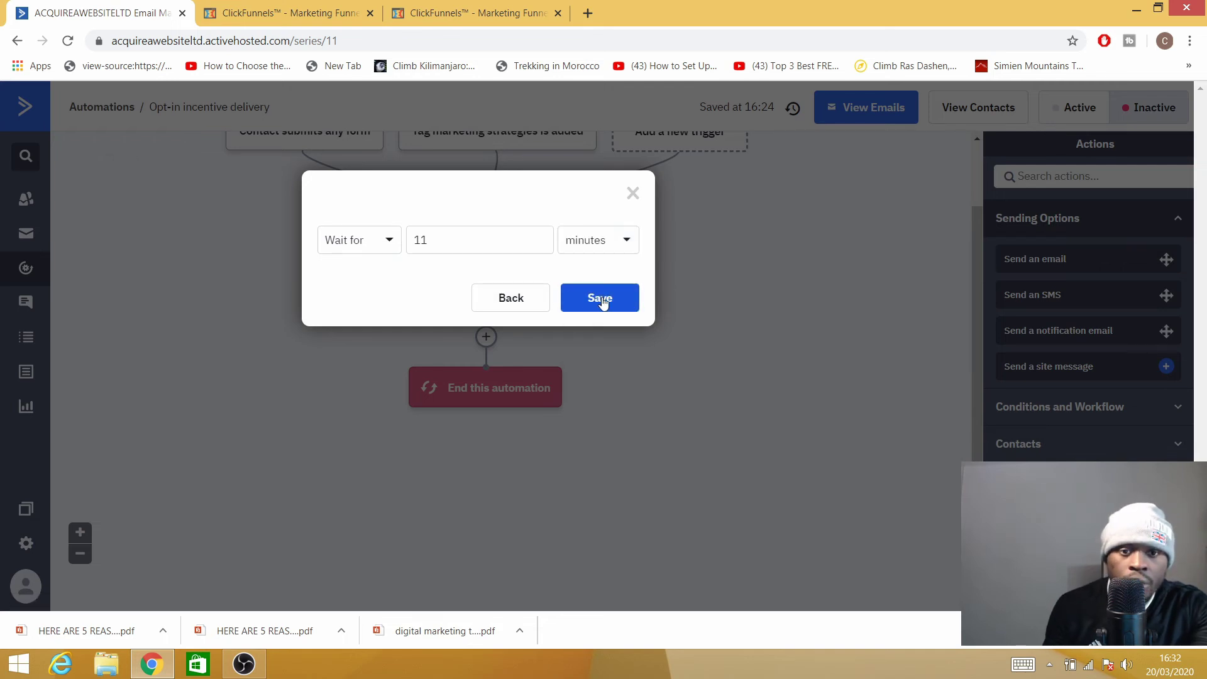
{"action": "left_click", "coordinate": [600, 298]}
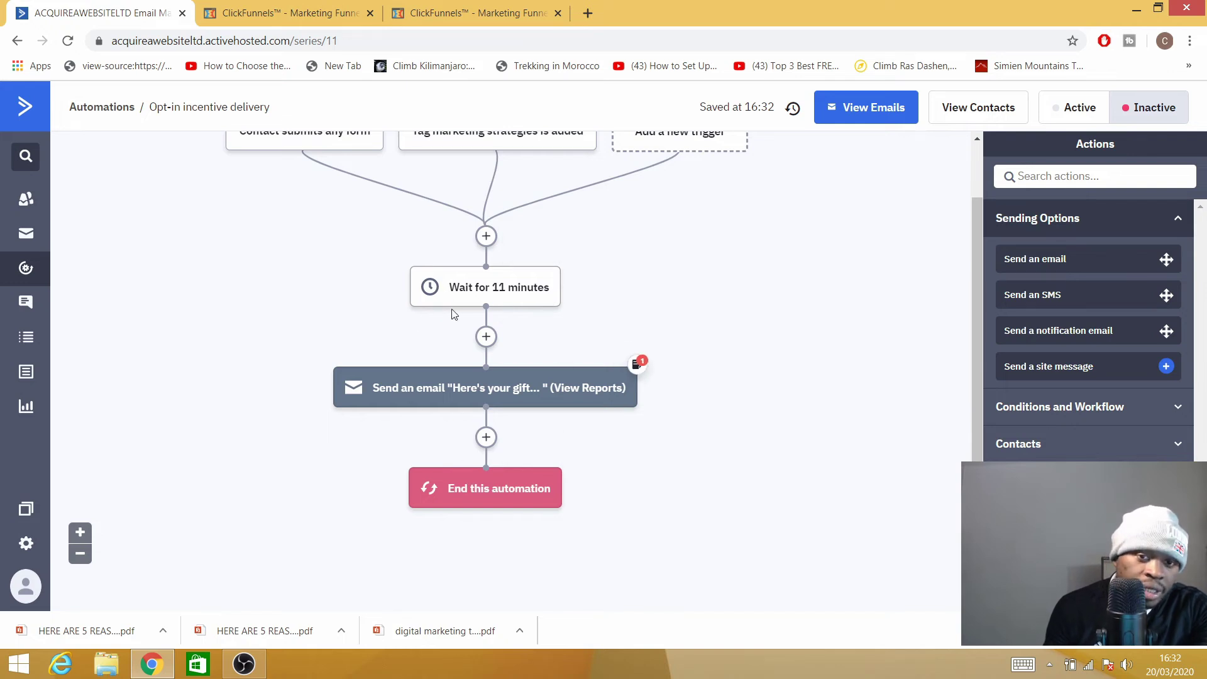
{"action": "mouse_move", "coordinate": [488, 391]}
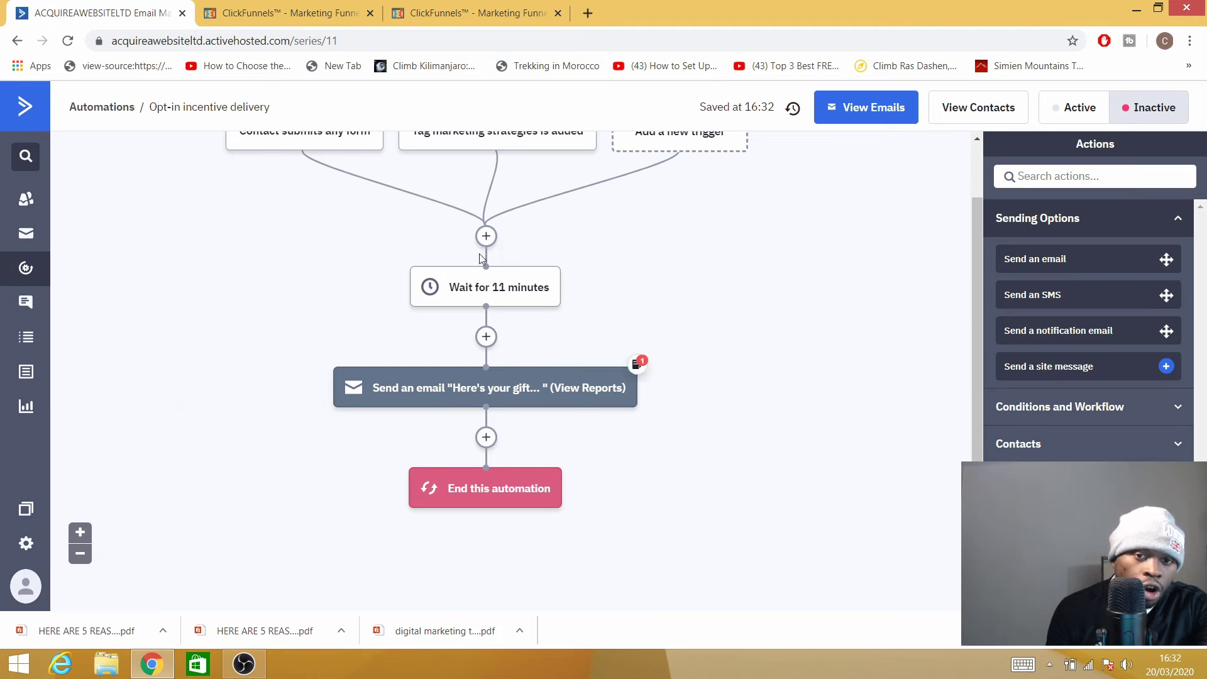
{"action": "mouse_move", "coordinate": [550, 274]}
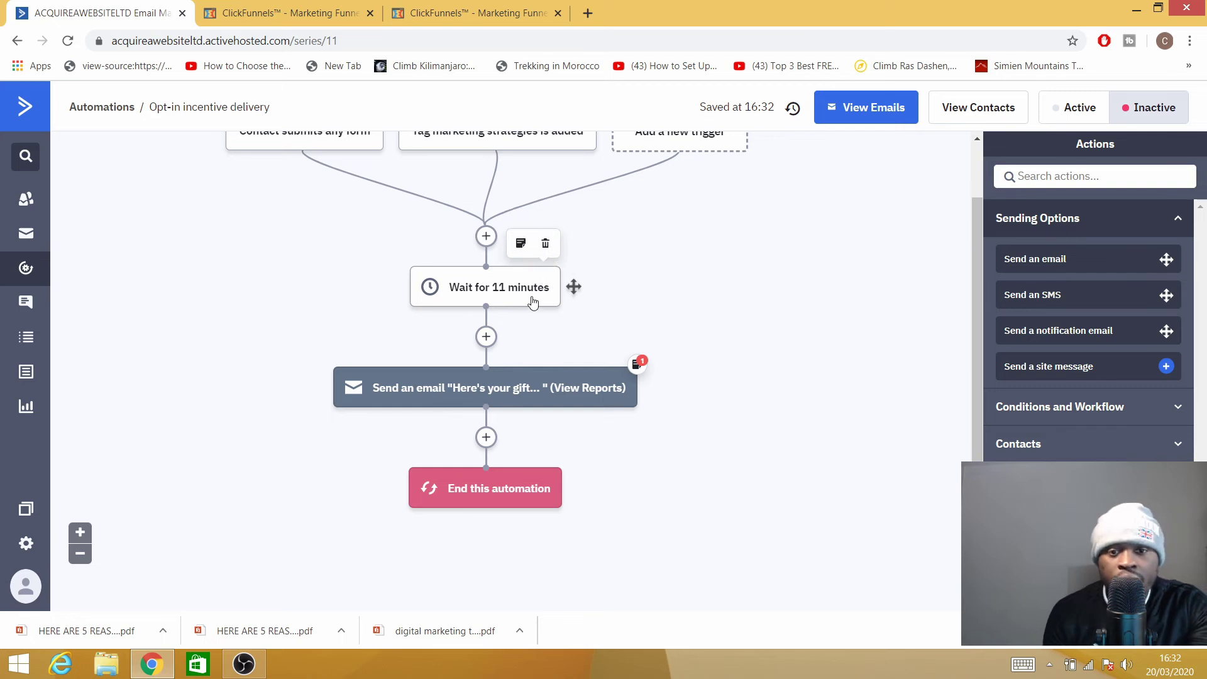
{"action": "scroll", "coordinate": [466, 337], "scroll_direction": "up", "scroll_amount": 1}
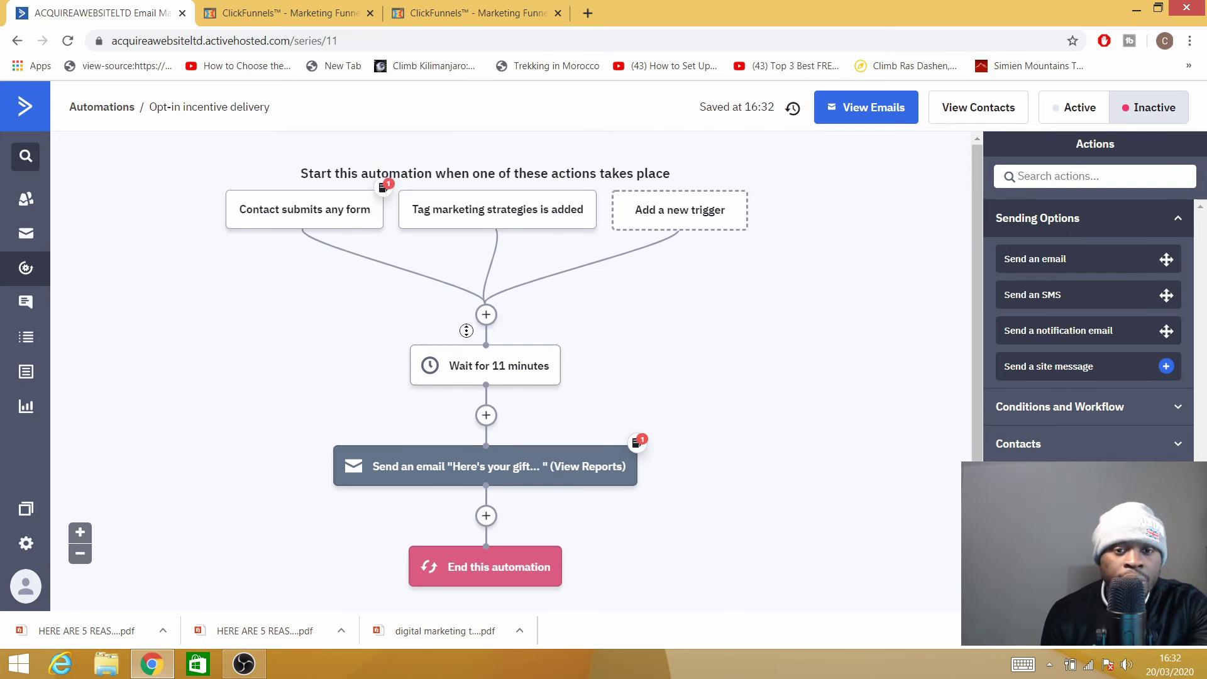
{"action": "scroll", "coordinate": [478, 336], "scroll_direction": "down", "scroll_amount": 2}
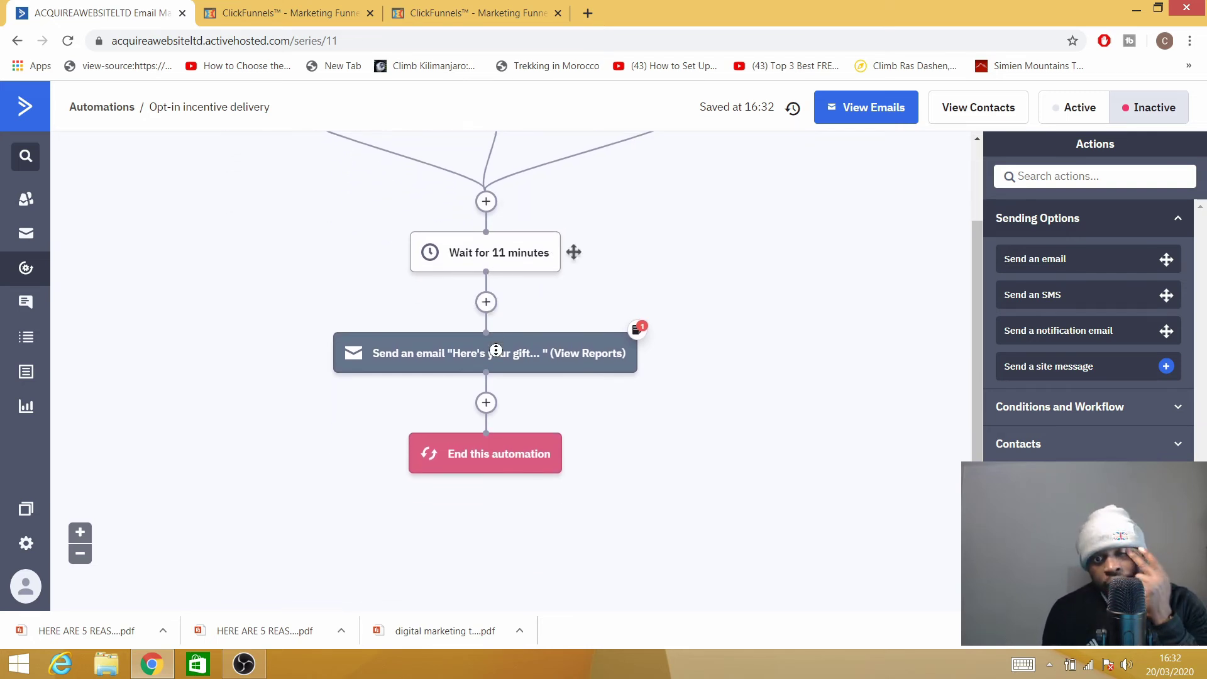
{"action": "scroll", "coordinate": [504, 225], "scroll_direction": "up", "scroll_amount": 2}
{"action": "scroll", "coordinate": [504, 226], "scroll_direction": "up", "scroll_amount": 1}
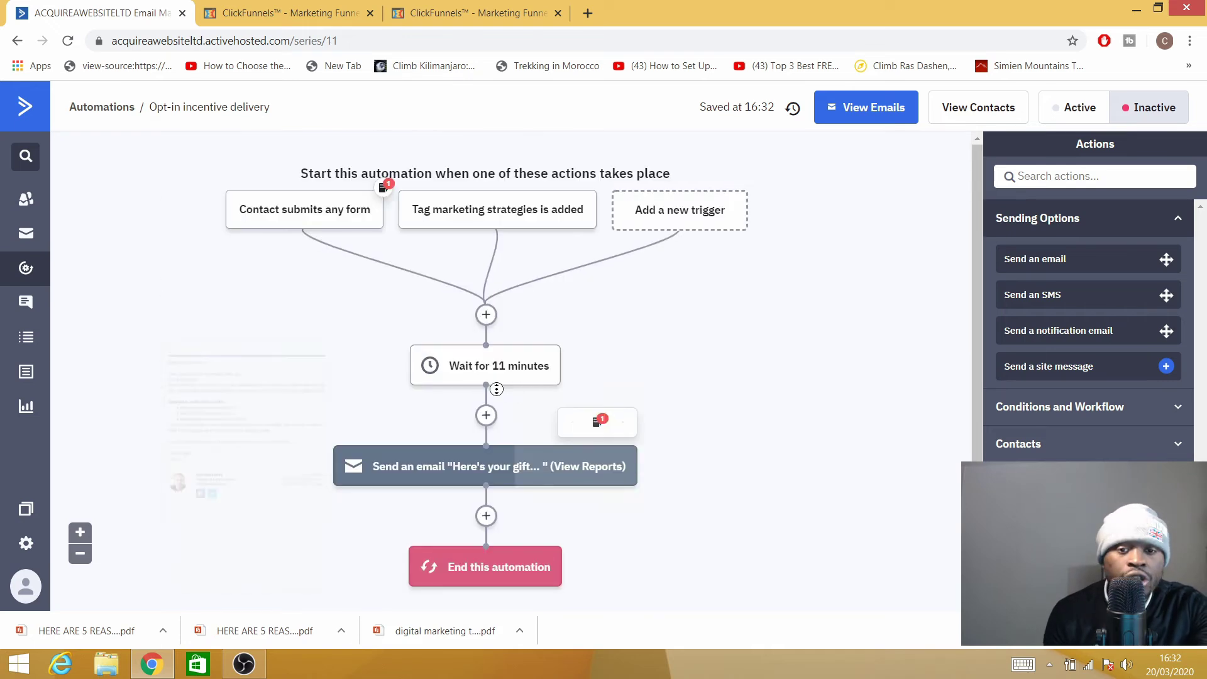
{"action": "scroll", "coordinate": [582, 384], "scroll_direction": "down", "scroll_amount": 3}
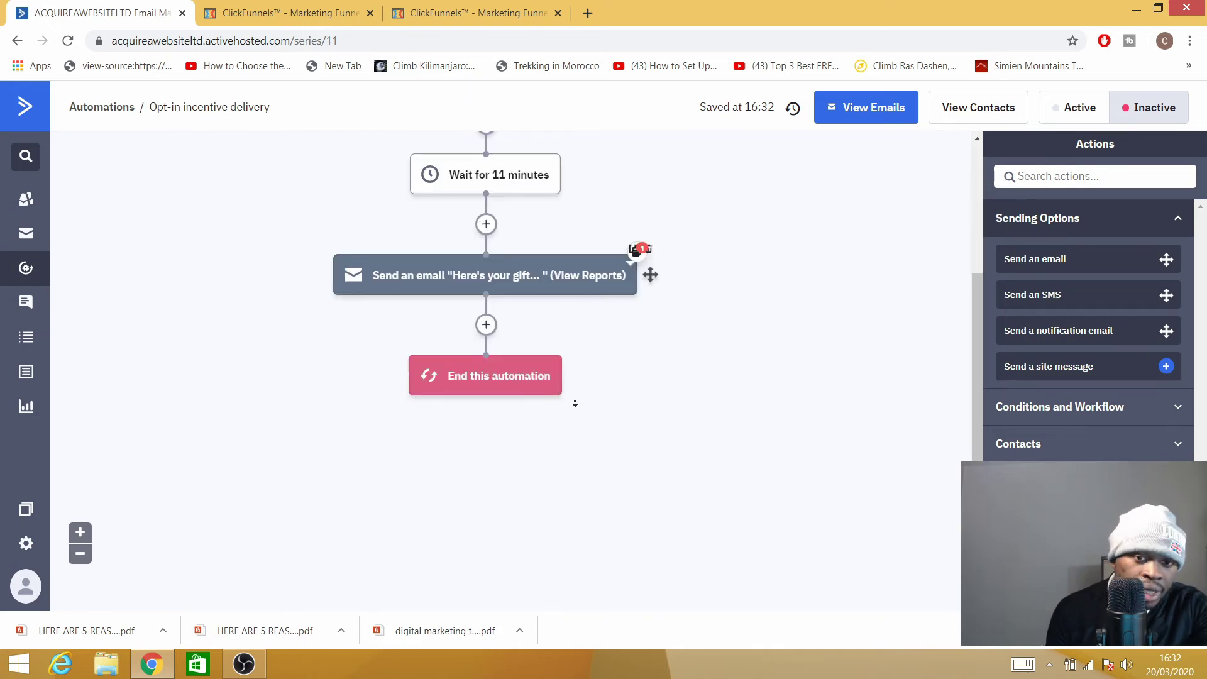
{"action": "scroll", "coordinate": [523, 292], "scroll_direction": "up", "scroll_amount": 1}
{"action": "scroll", "coordinate": [523, 292], "scroll_direction": "up", "scroll_amount": 3}
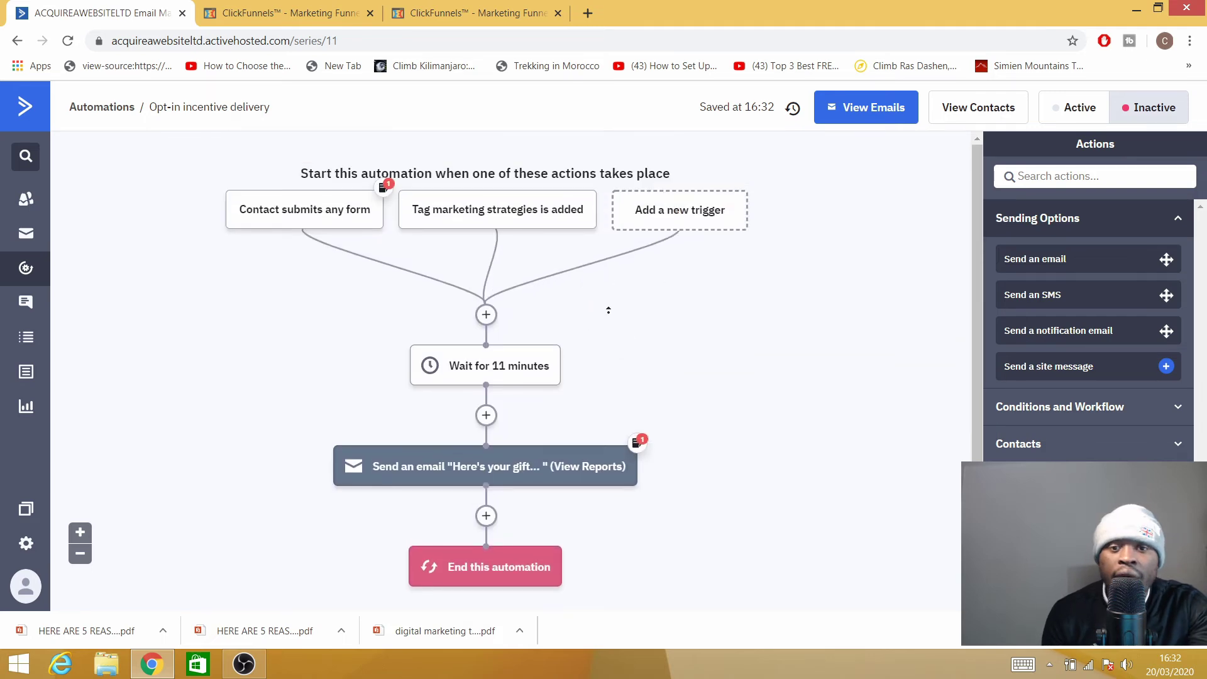
{"action": "scroll", "coordinate": [629, 390], "scroll_direction": "down", "scroll_amount": 3}
{"action": "scroll", "coordinate": [574, 366], "scroll_direction": "up", "scroll_amount": 3}
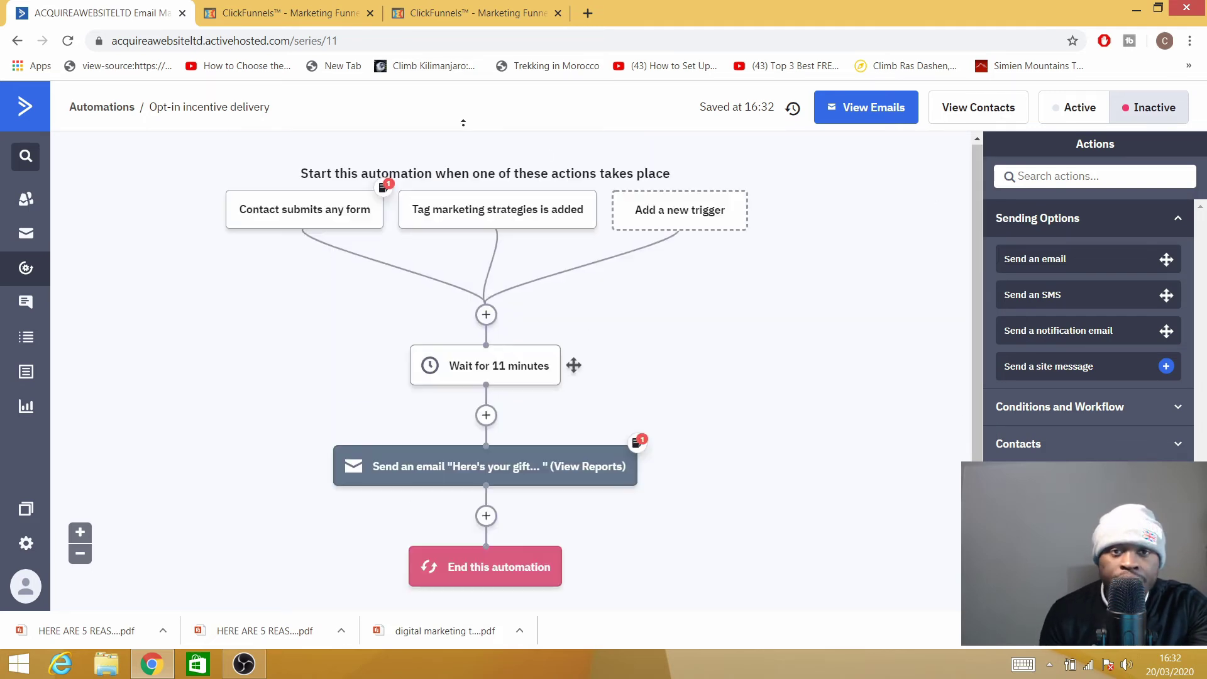
Open the opt-in page in the ClickFunnels editor and bring up its email integration settings.
{"action": "left_click", "coordinate": [362, 5]}
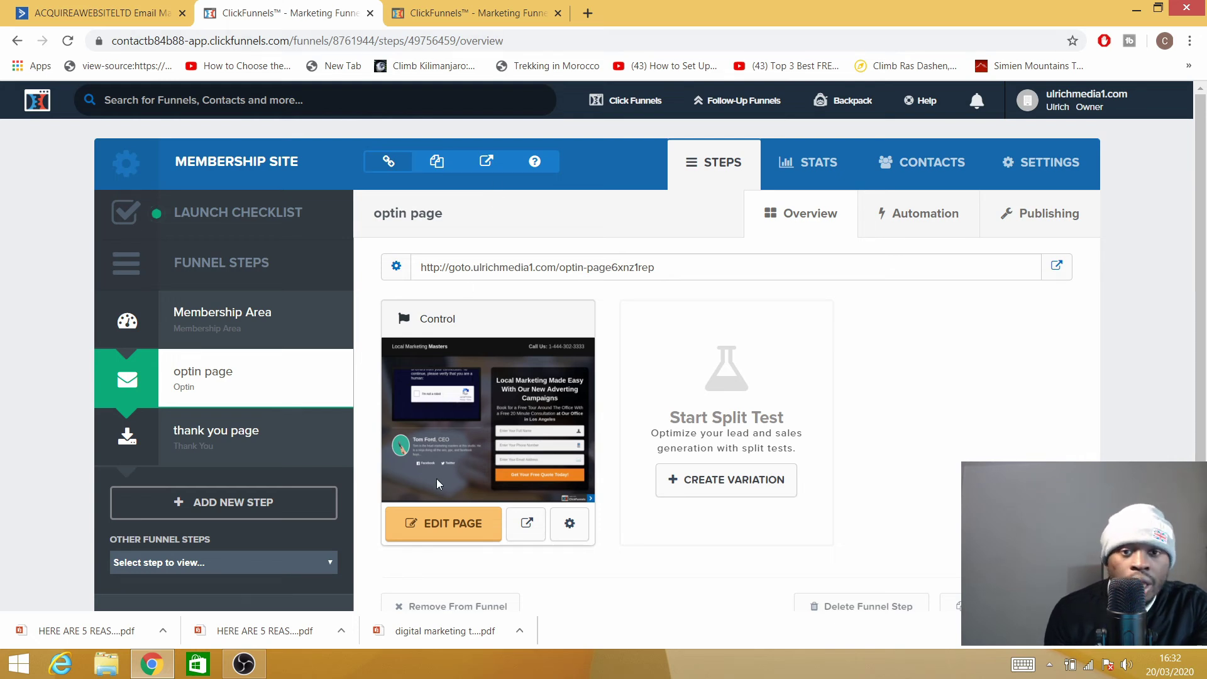
{"action": "left_click", "coordinate": [433, 529]}
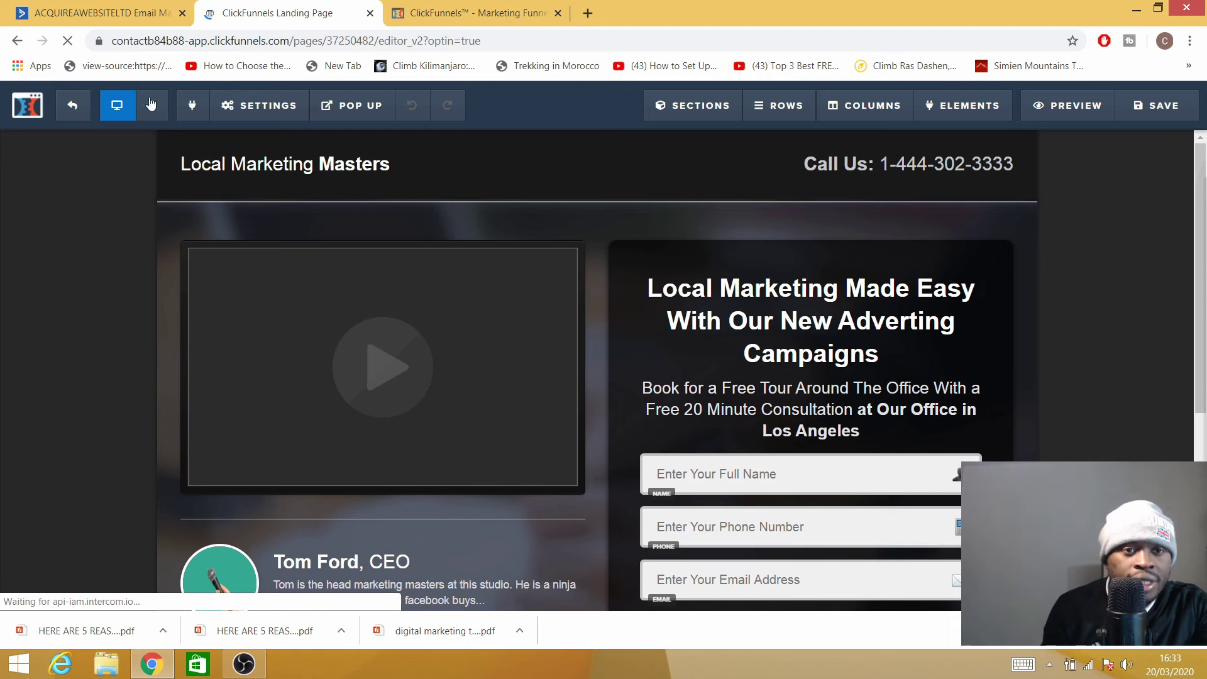
{"action": "left_click", "coordinate": [222, 104]}
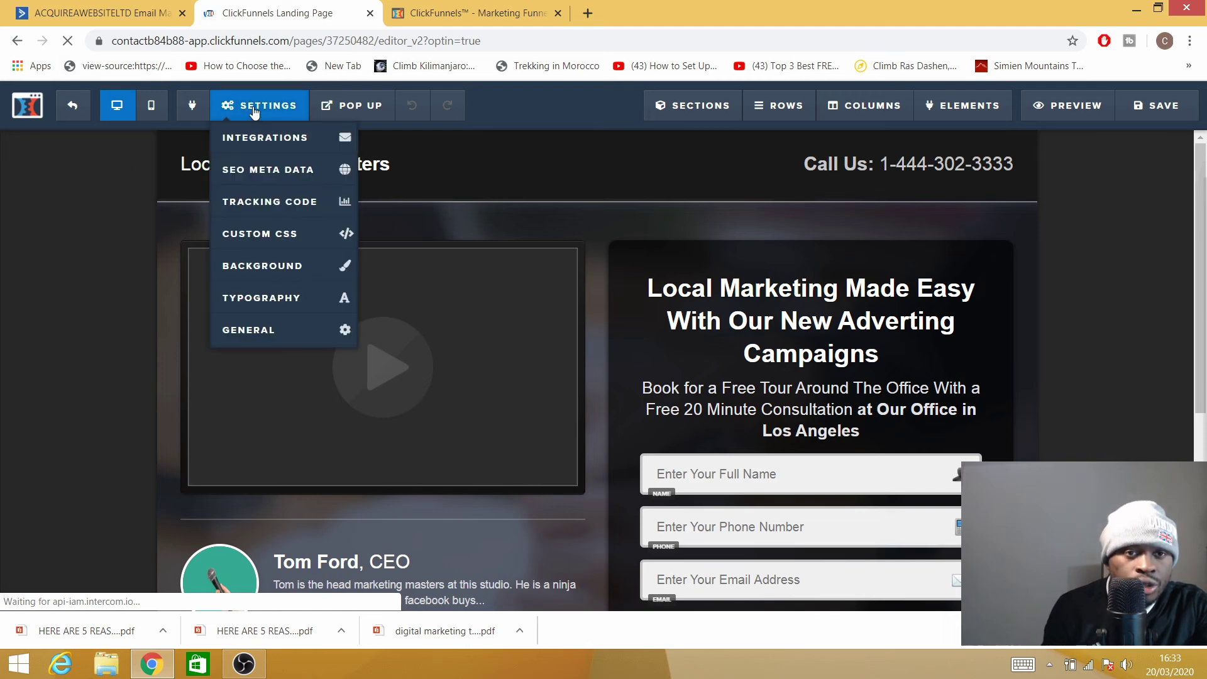
{"action": "left_click", "coordinate": [262, 144]}
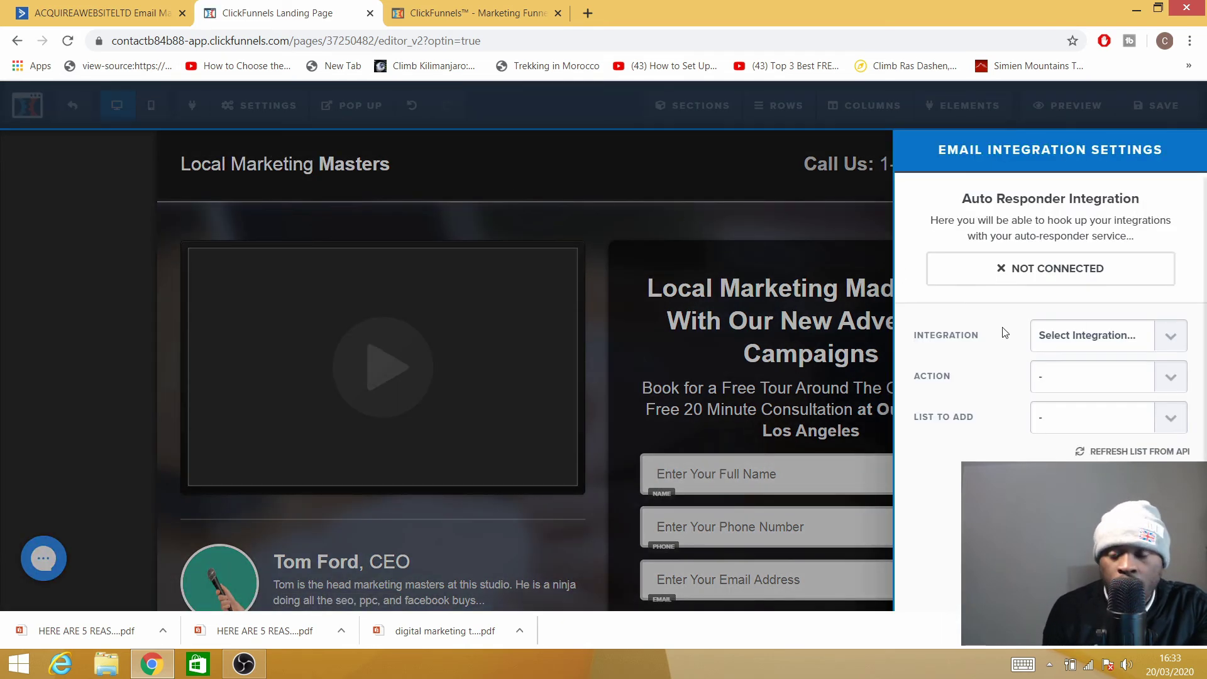
Set the integration to Active Campaign with Add To List on the Lead Generation Contacts list.
{"action": "left_click", "coordinate": [1170, 340]}
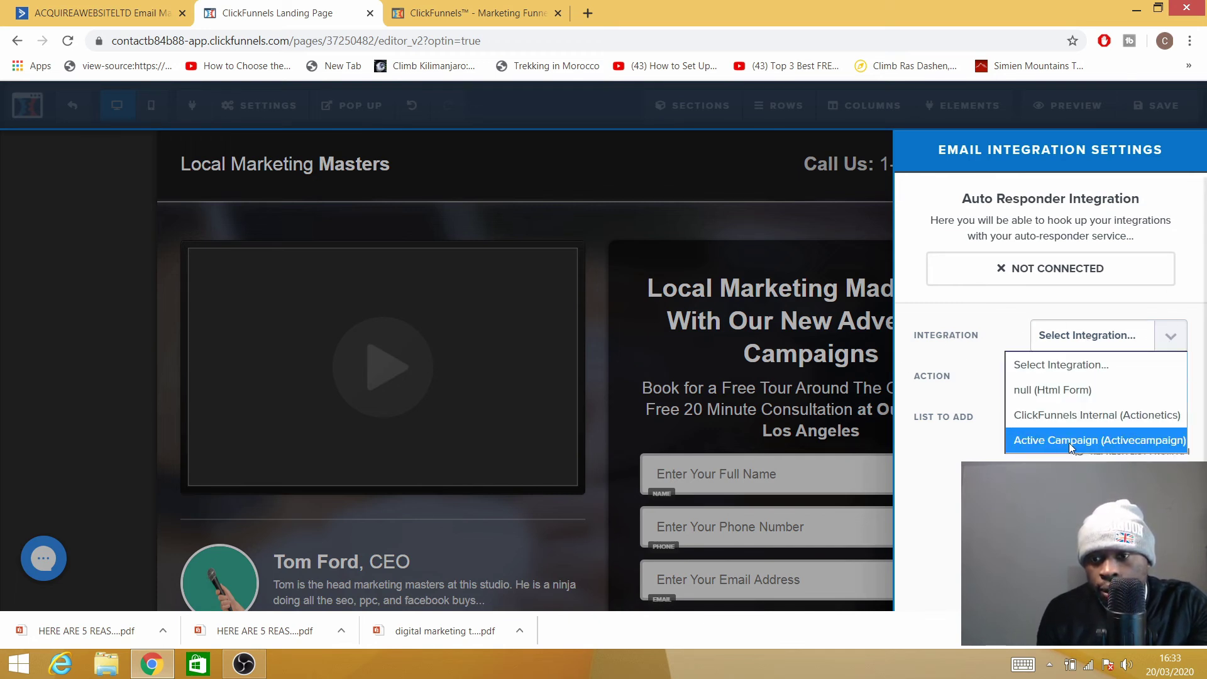
{"action": "left_click", "coordinate": [1069, 442]}
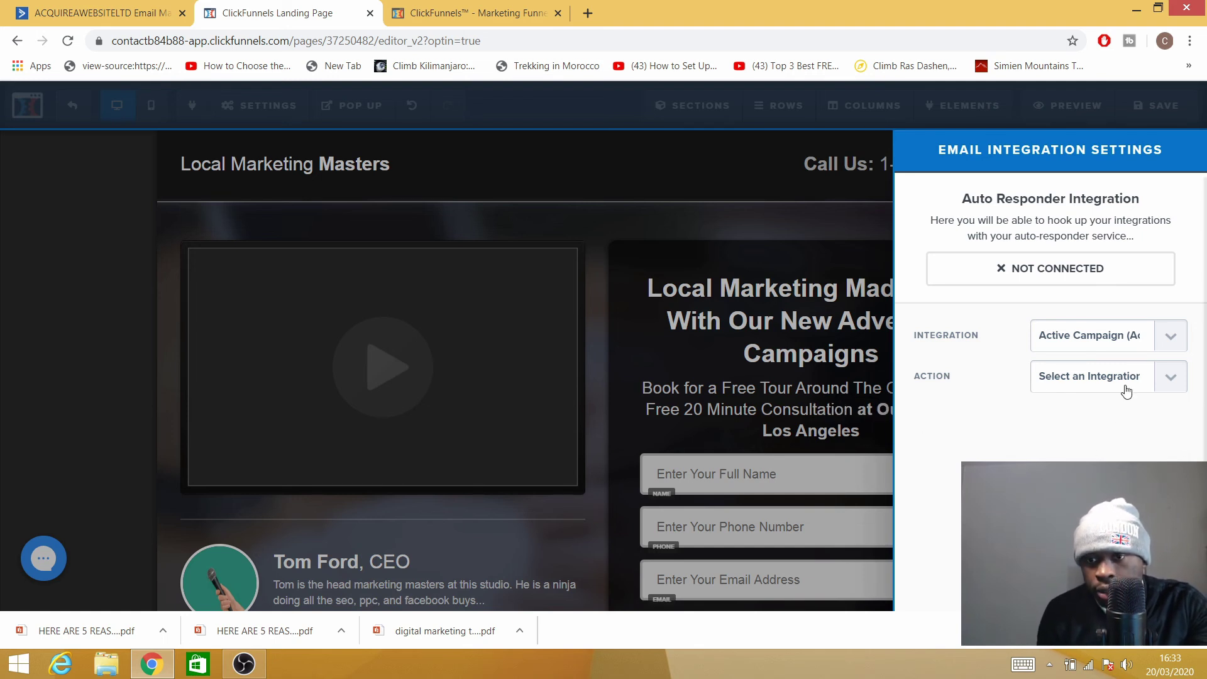
{"action": "left_click", "coordinate": [1161, 378]}
{"action": "left_click", "coordinate": [1061, 430]}
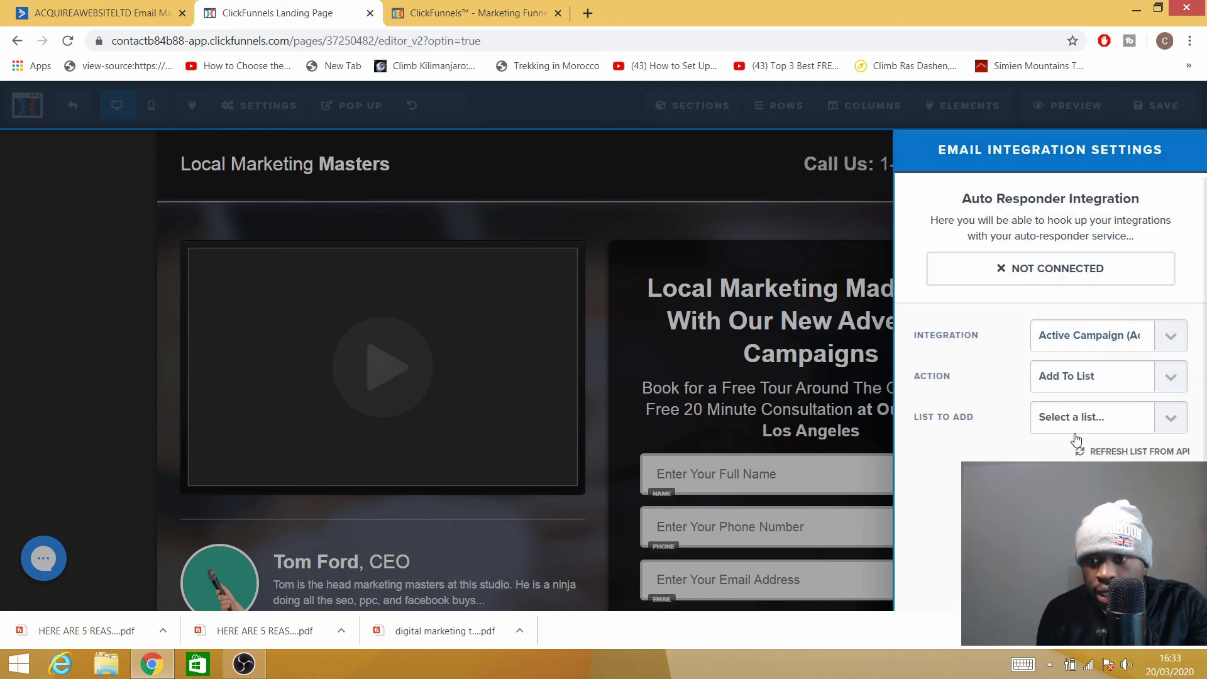
{"action": "left_click", "coordinate": [1179, 418]}
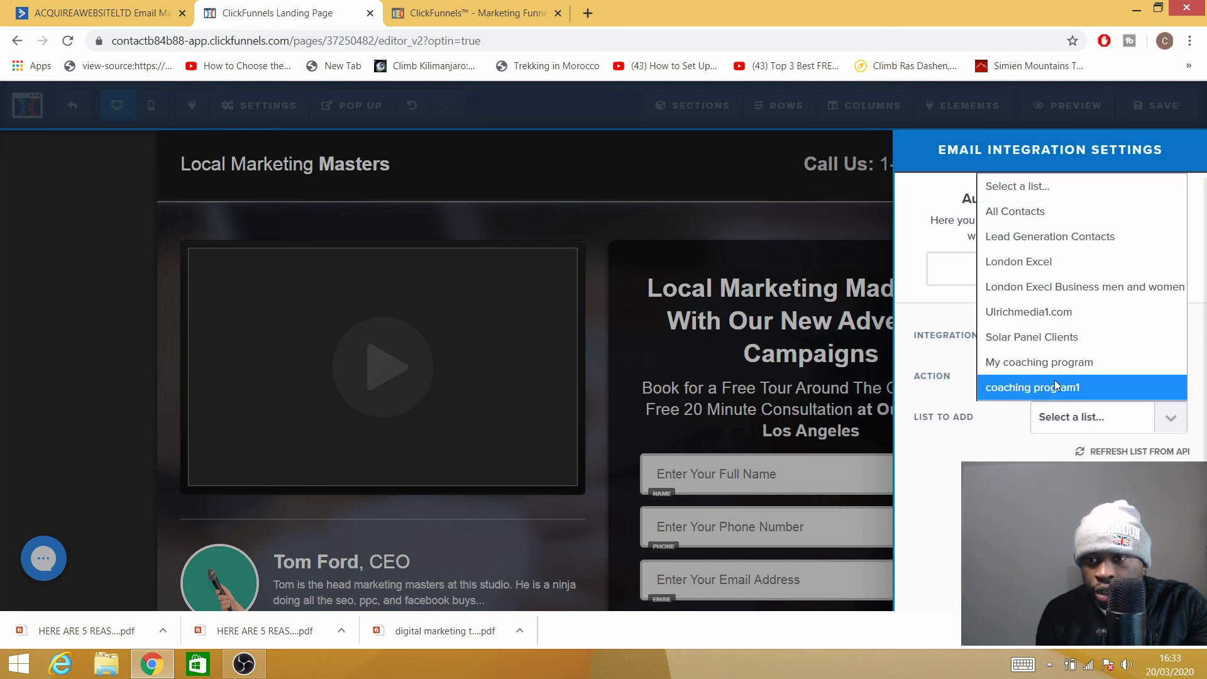
{"action": "left_click", "coordinate": [1024, 237]}
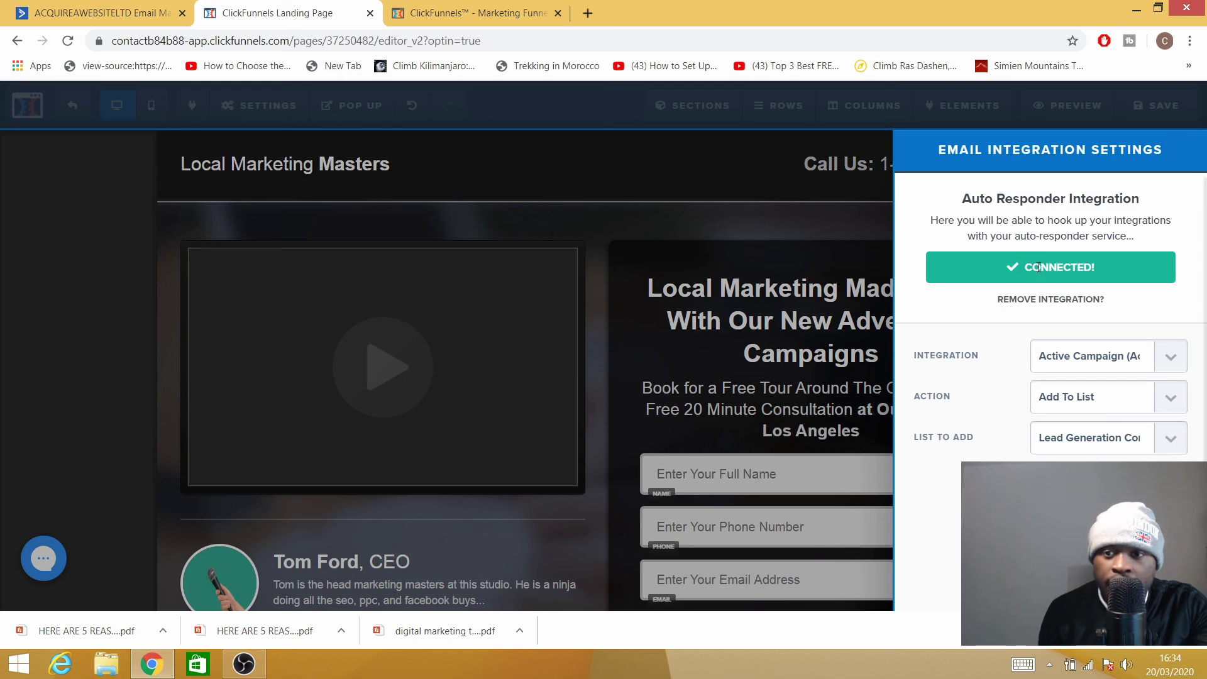
{"action": "left_click", "coordinate": [656, 188]}
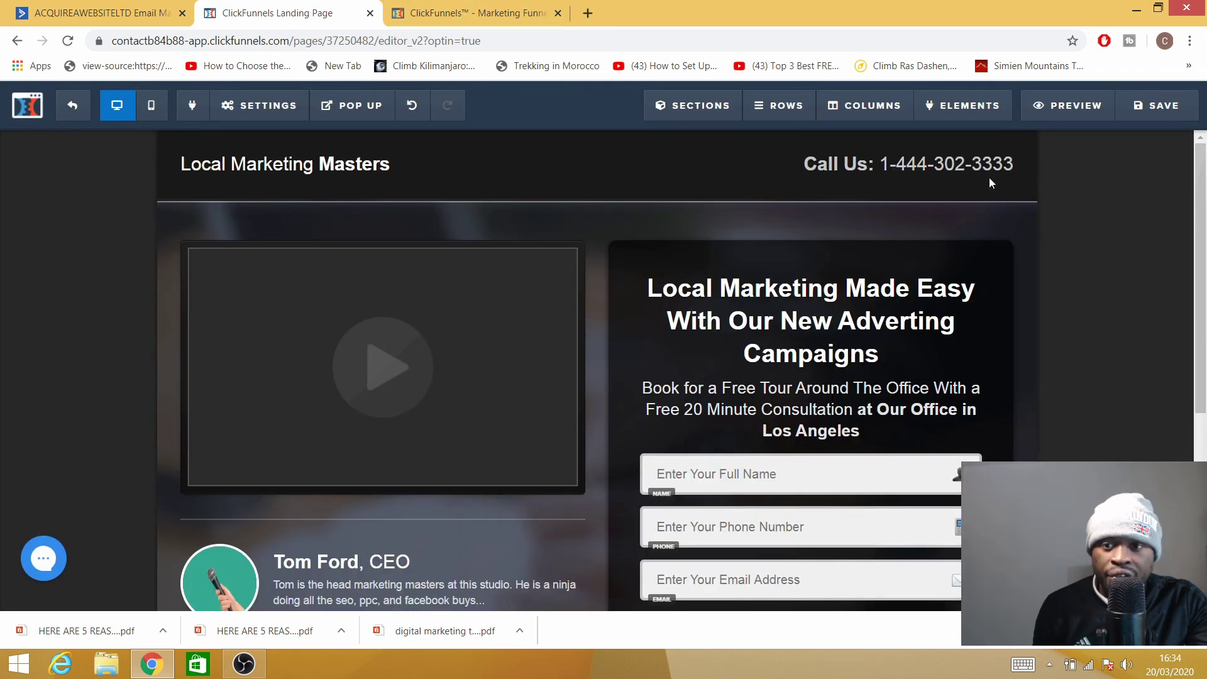
Save the opt-in page and submit a test sign-up through its preview form.
{"action": "left_click", "coordinate": [1149, 117]}
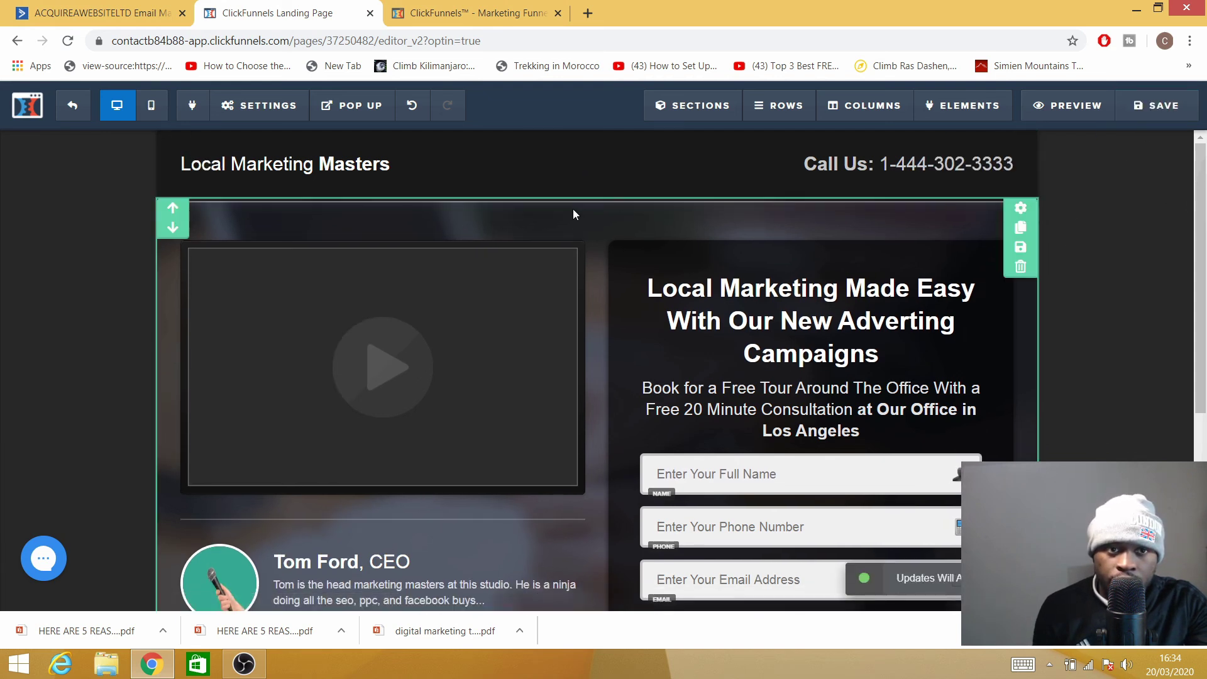
{"action": "mouse_move", "coordinate": [367, 108]}
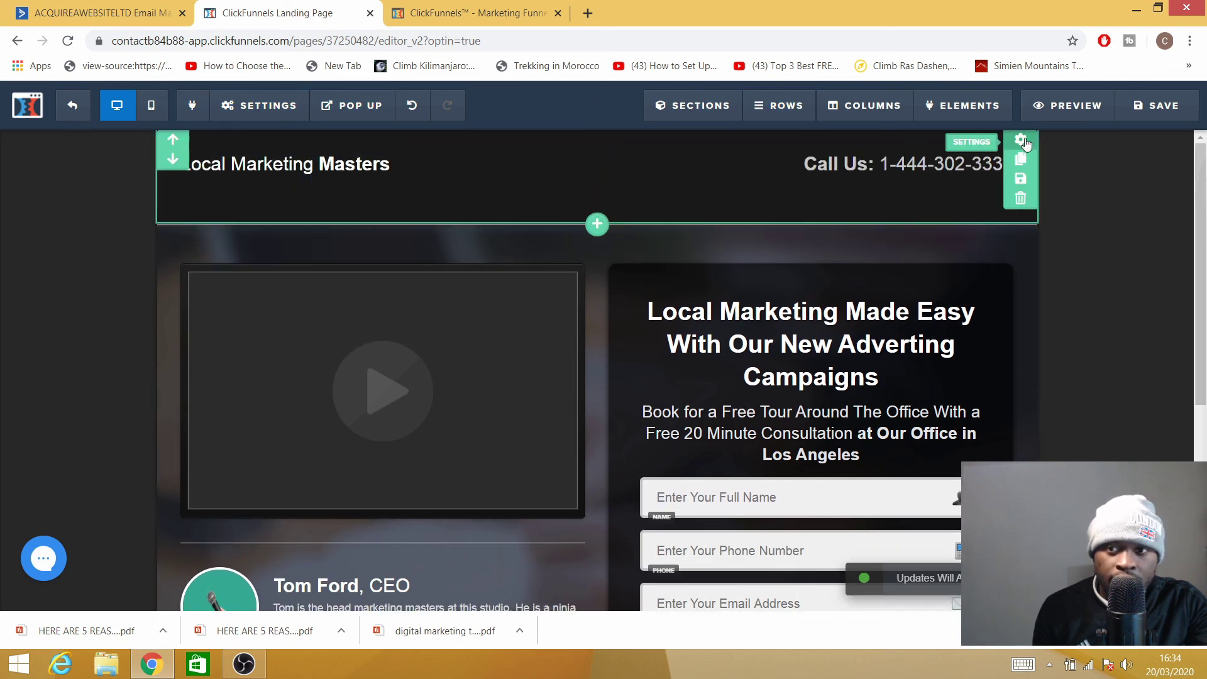
{"action": "left_click", "coordinate": [1073, 105]}
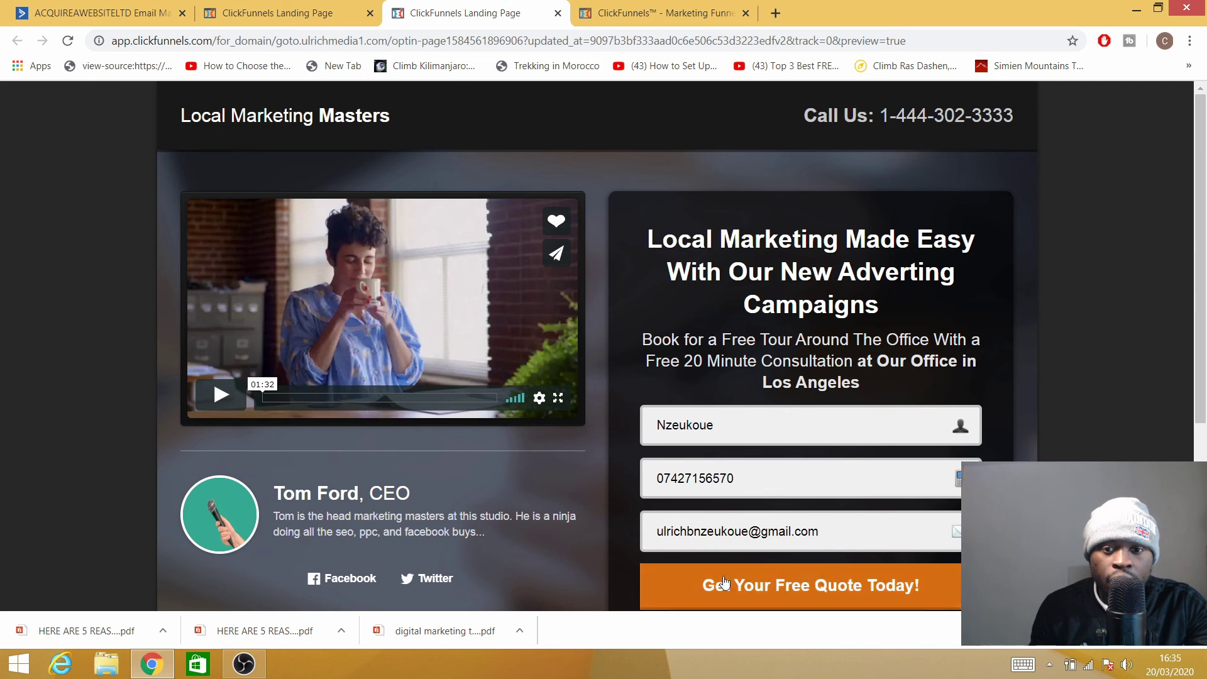
{"action": "scroll", "coordinate": [748, 520], "scroll_direction": "down", "scroll_amount": 1}
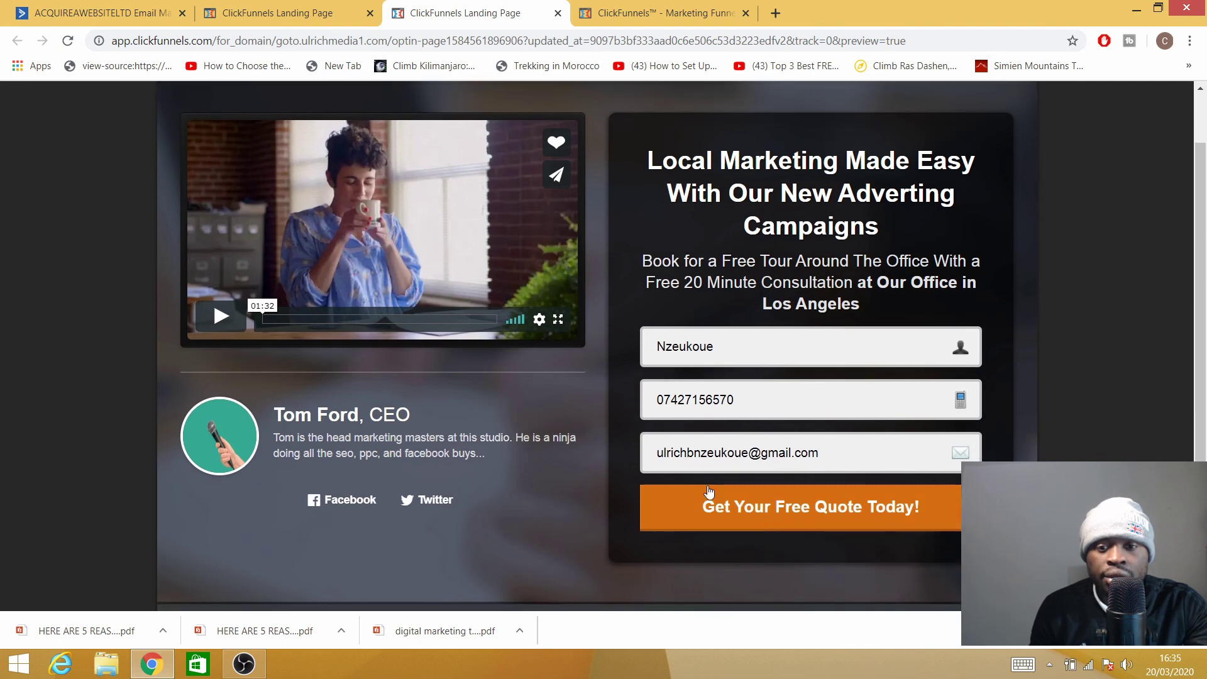
{"action": "left_click", "coordinate": [725, 512]}
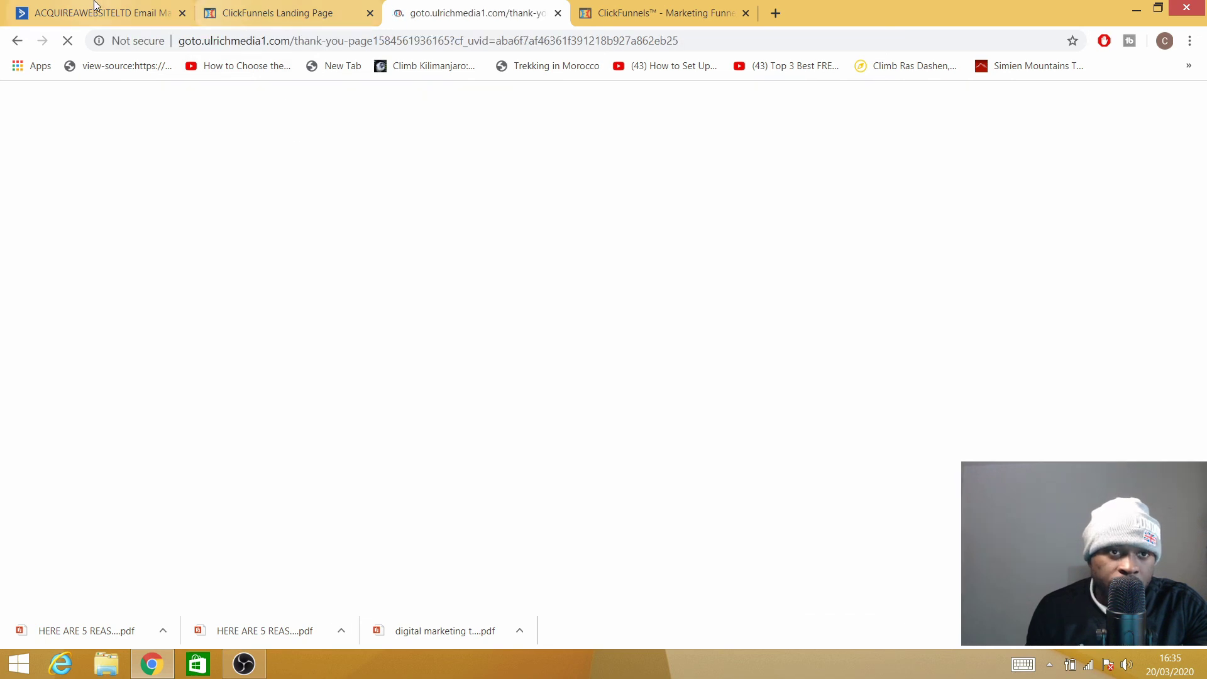
{"action": "left_click", "coordinate": [93, 11]}
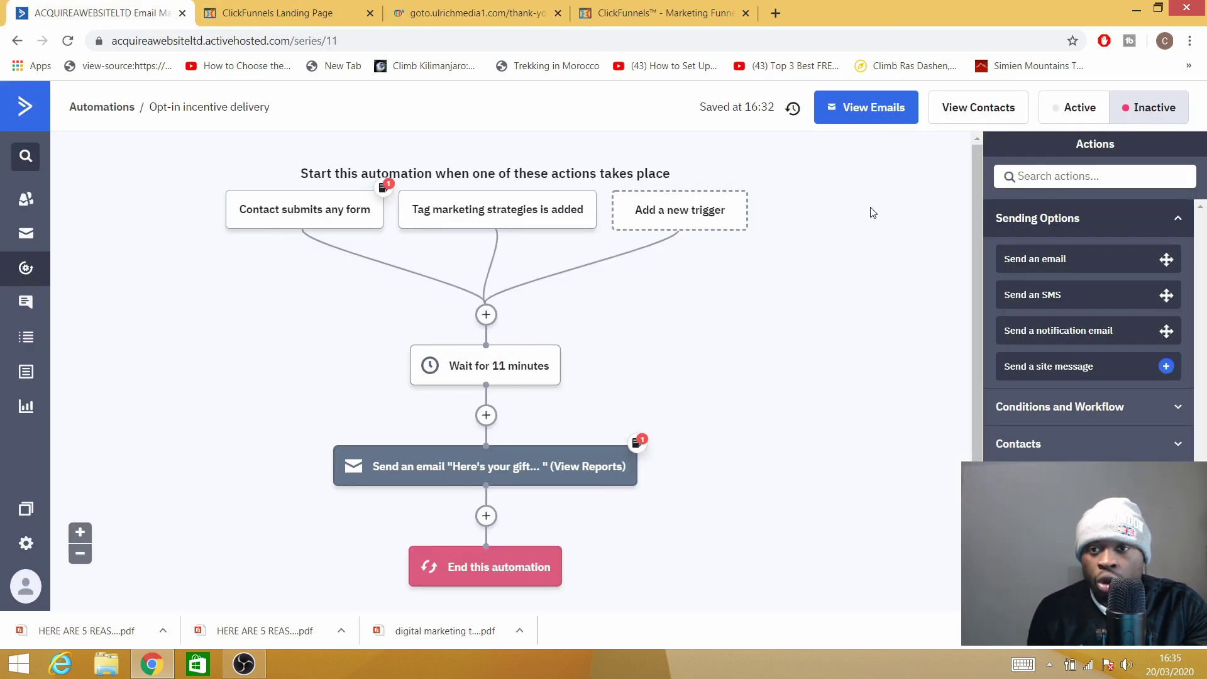
Flip the Opt-in incentive delivery automation's status toggle to Active.
{"action": "left_click", "coordinate": [1069, 110]}
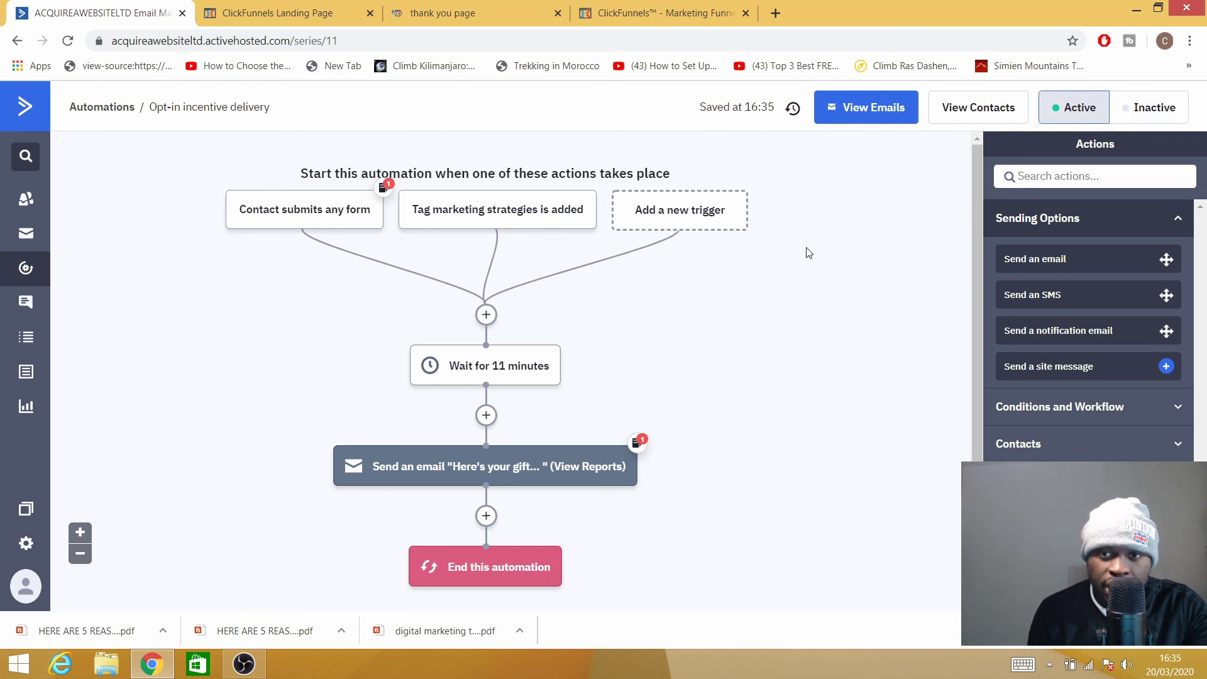
{"action": "scroll", "coordinate": [774, 353], "scroll_direction": "down", "scroll_amount": 3}
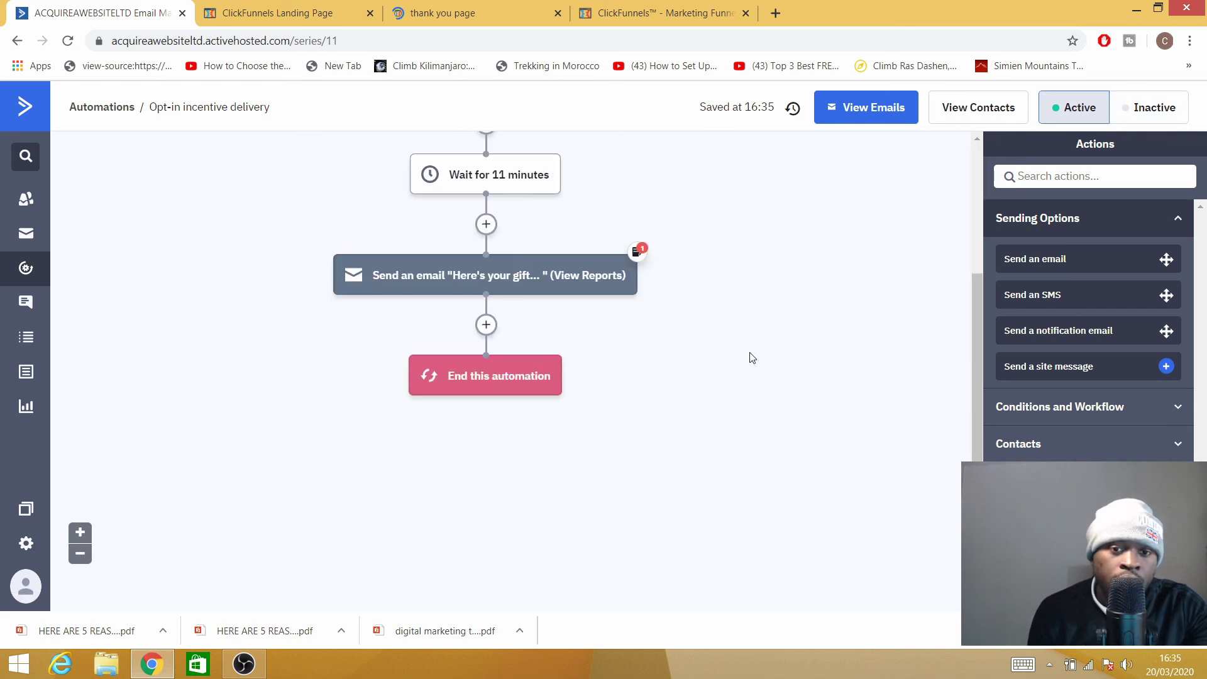